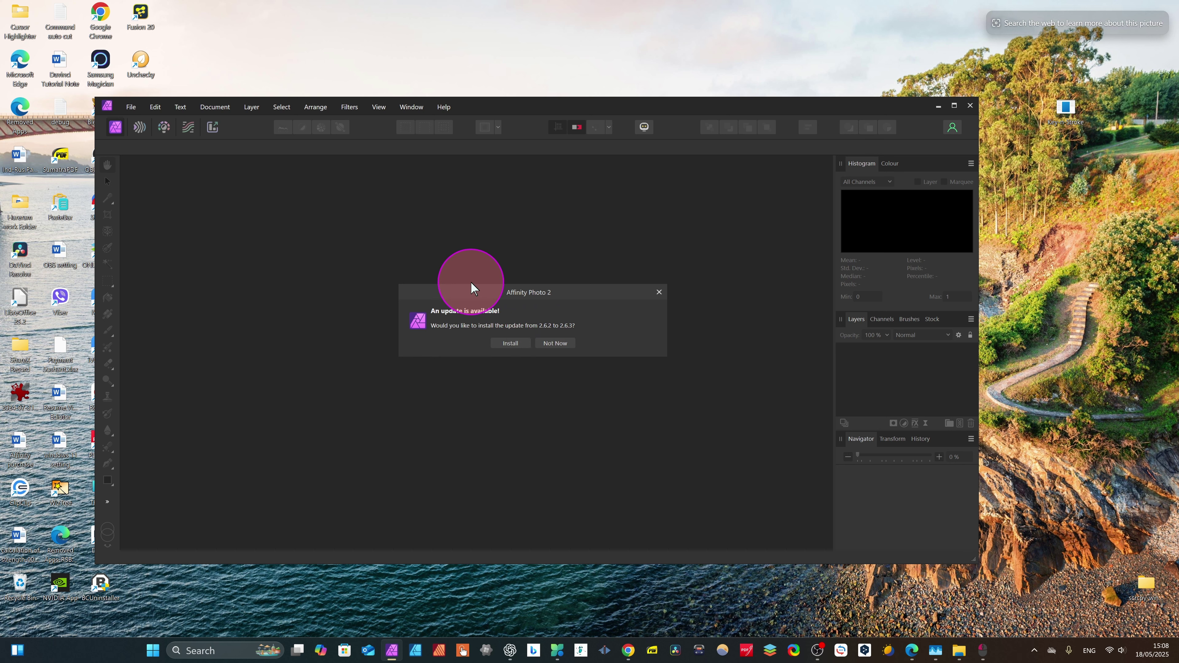
- Accept the update to 2.6.3 and restore the unsaved files found at startup
{"action": "left_click", "coordinate": [511, 345]}
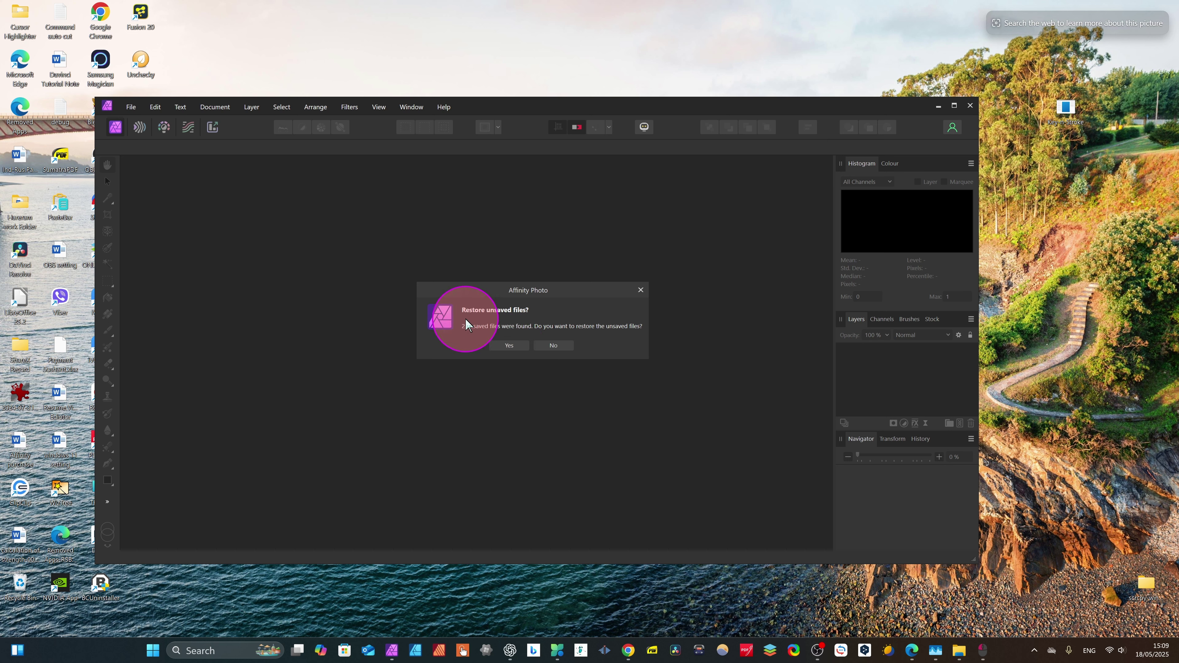
{"action": "left_click", "coordinate": [507, 345]}
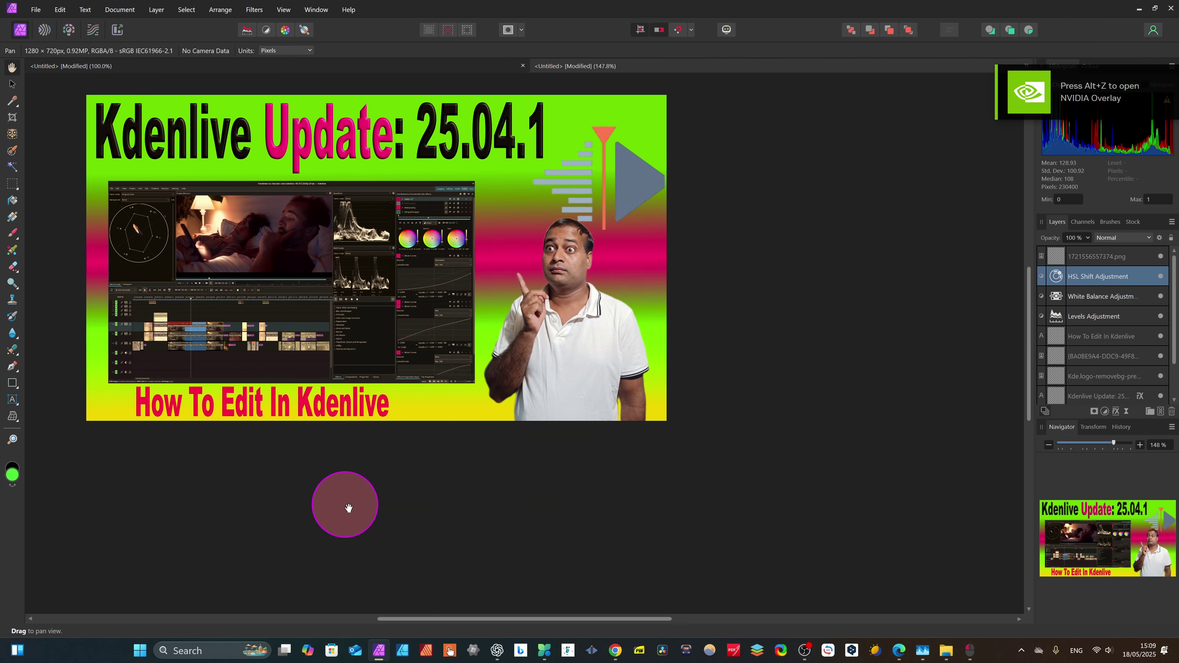
{"action": "scroll", "coordinate": [347, 508], "scroll_direction": "left", "scroll_amount": 8}
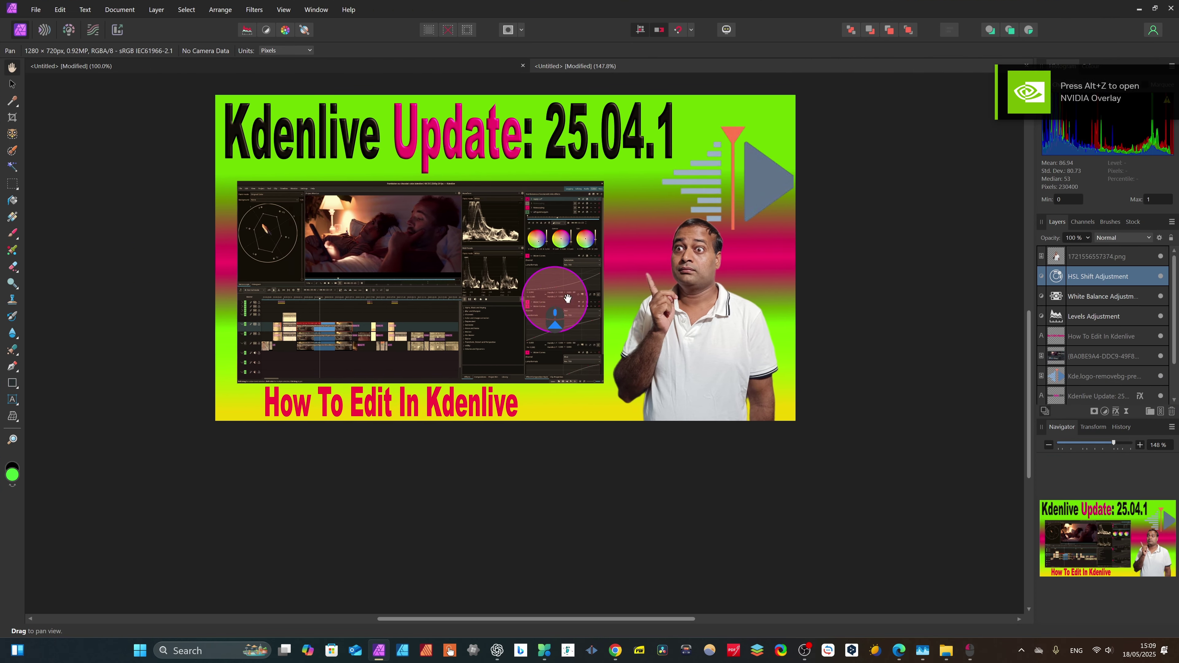
{"action": "scroll", "coordinate": [574, 268], "scroll_direction": "up", "scroll_amount": 1}
{"action": "scroll", "coordinate": [574, 268], "scroll_direction": "up", "scroll_amount": 6}
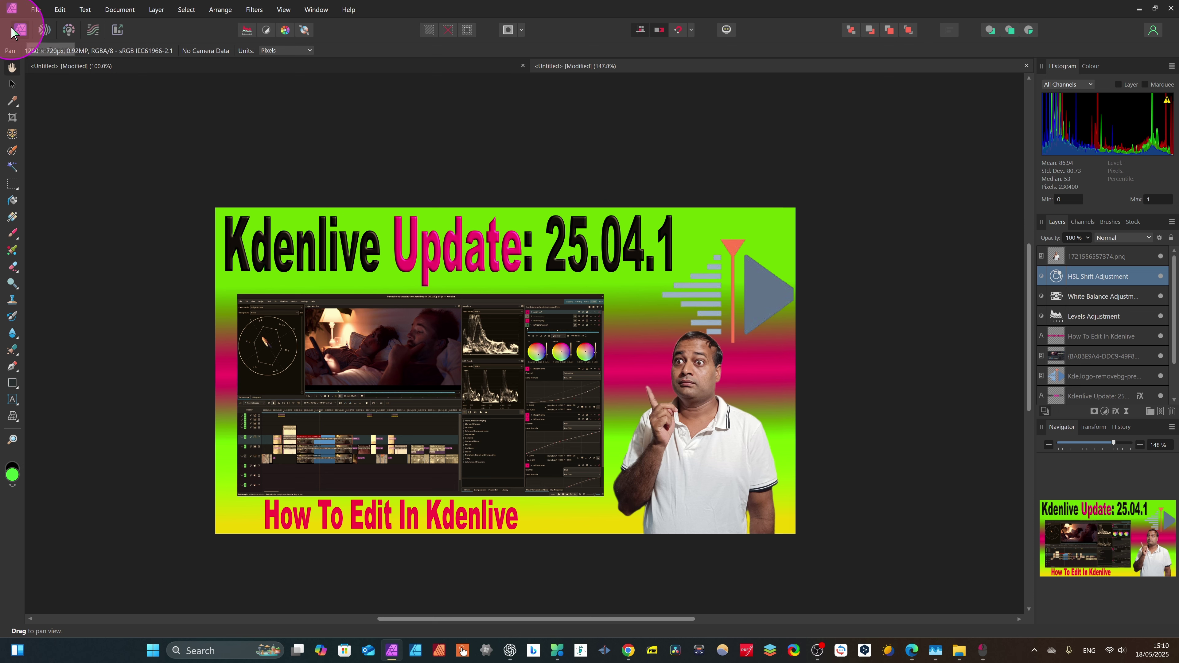
{"action": "left_click", "coordinate": [35, 10]}
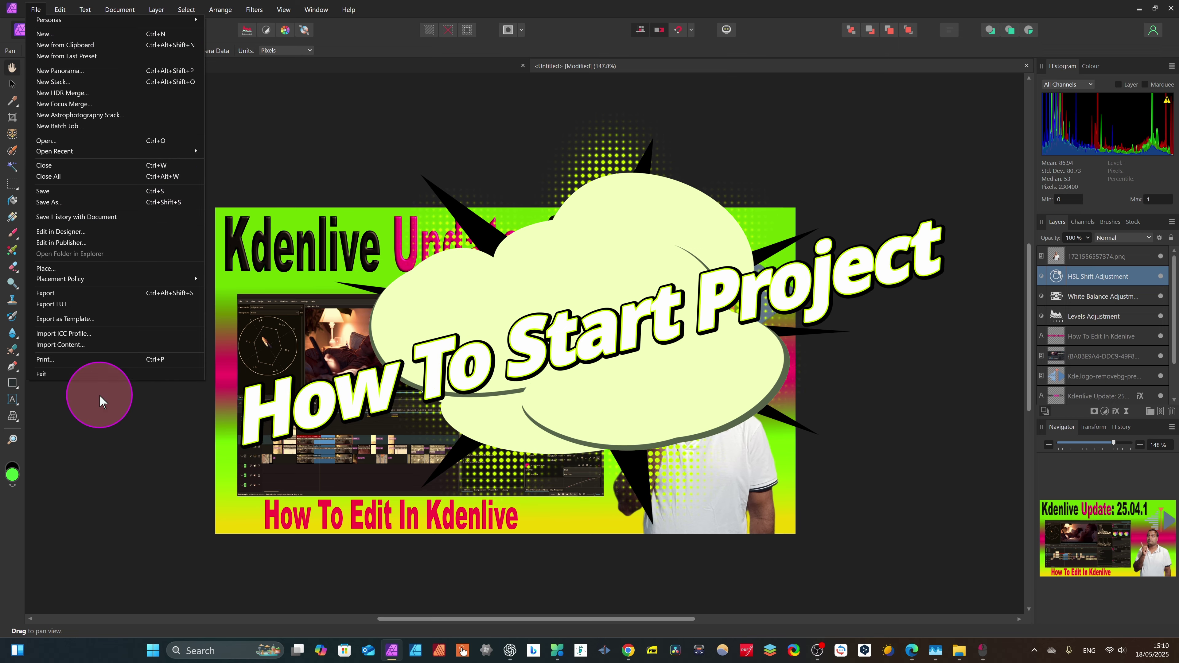
{"action": "mouse_move", "coordinate": [70, 10]}
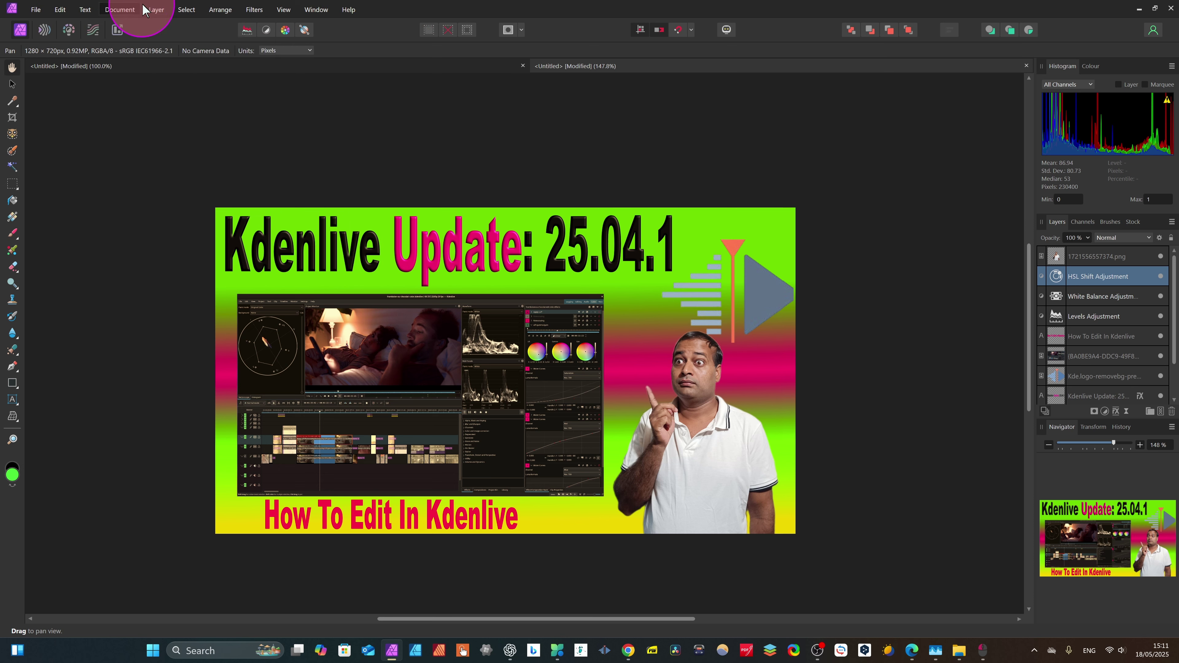
{"action": "mouse_move", "coordinate": [181, 10]}
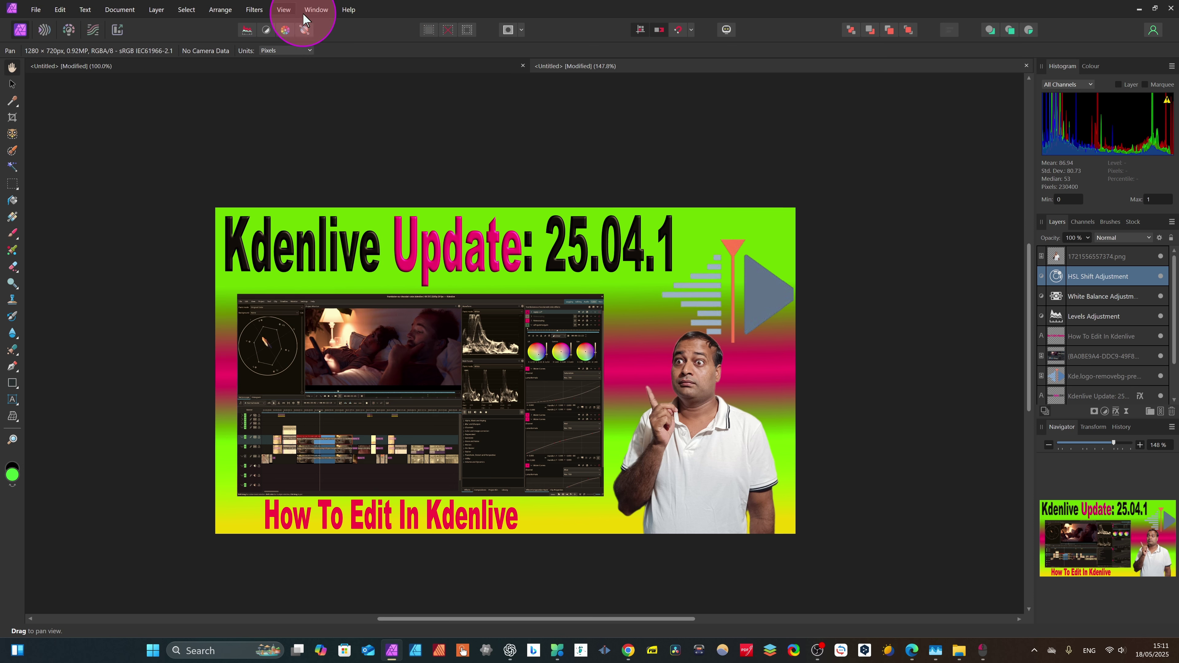
{"action": "mouse_move", "coordinate": [317, 9]}
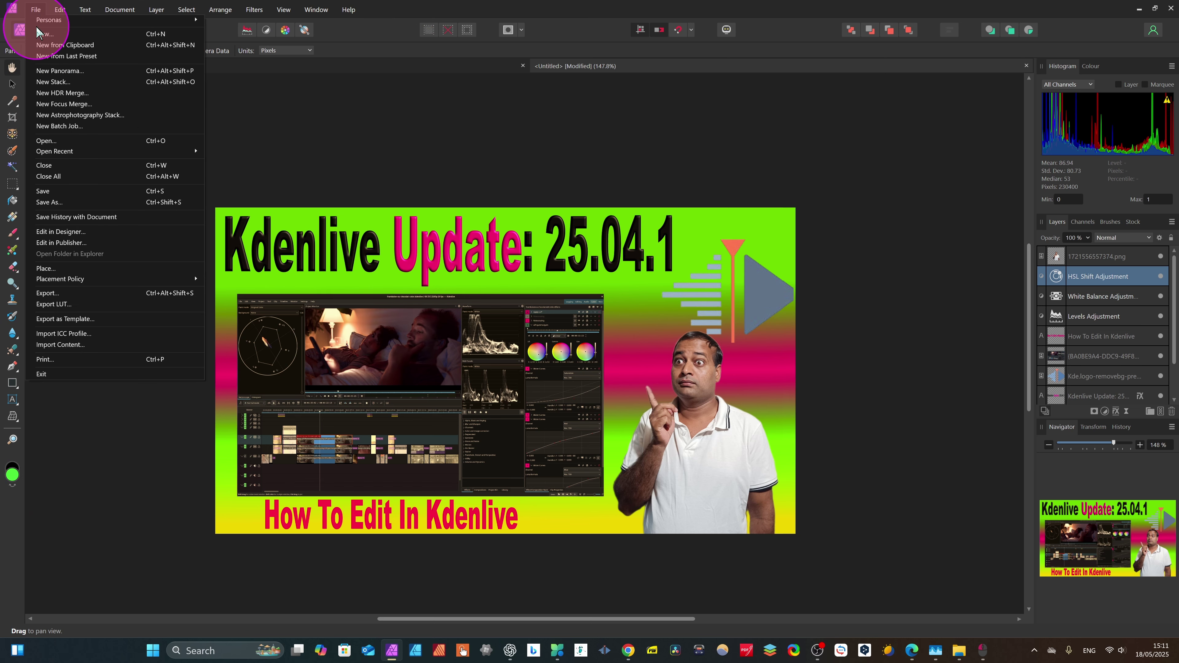
- Set up a new document based on FHD 1080p with a page width of 1280 px and a page height of 720 px
{"action": "left_click", "coordinate": [152, 35]}
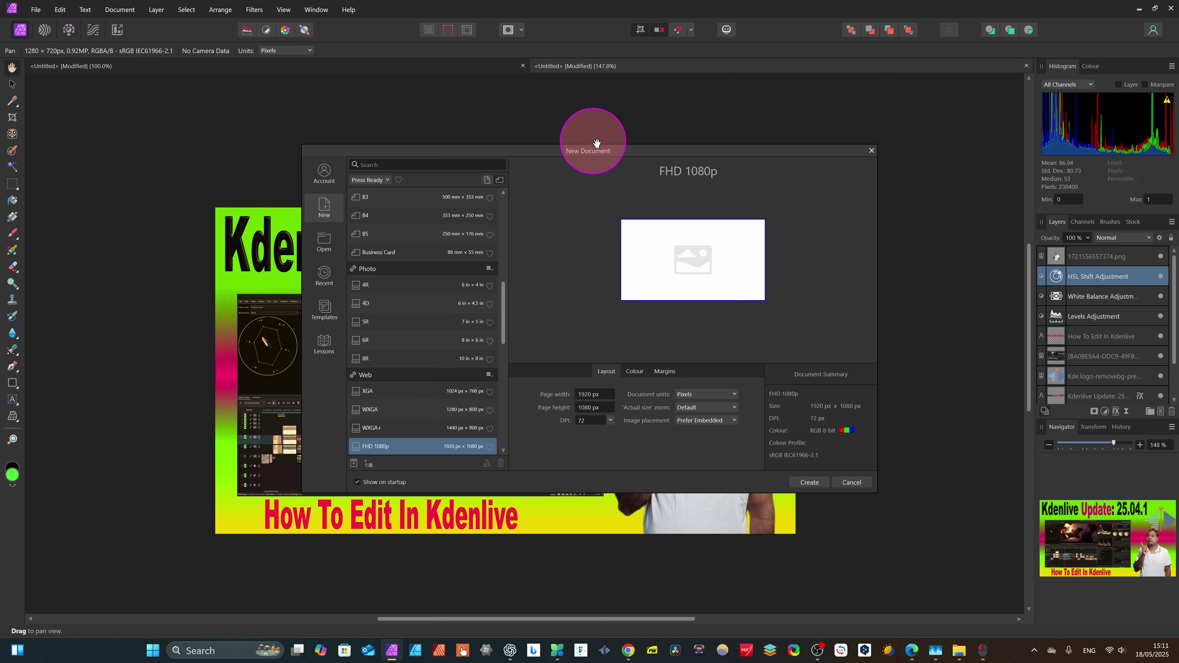
{"action": "left_click", "coordinate": [587, 395]}
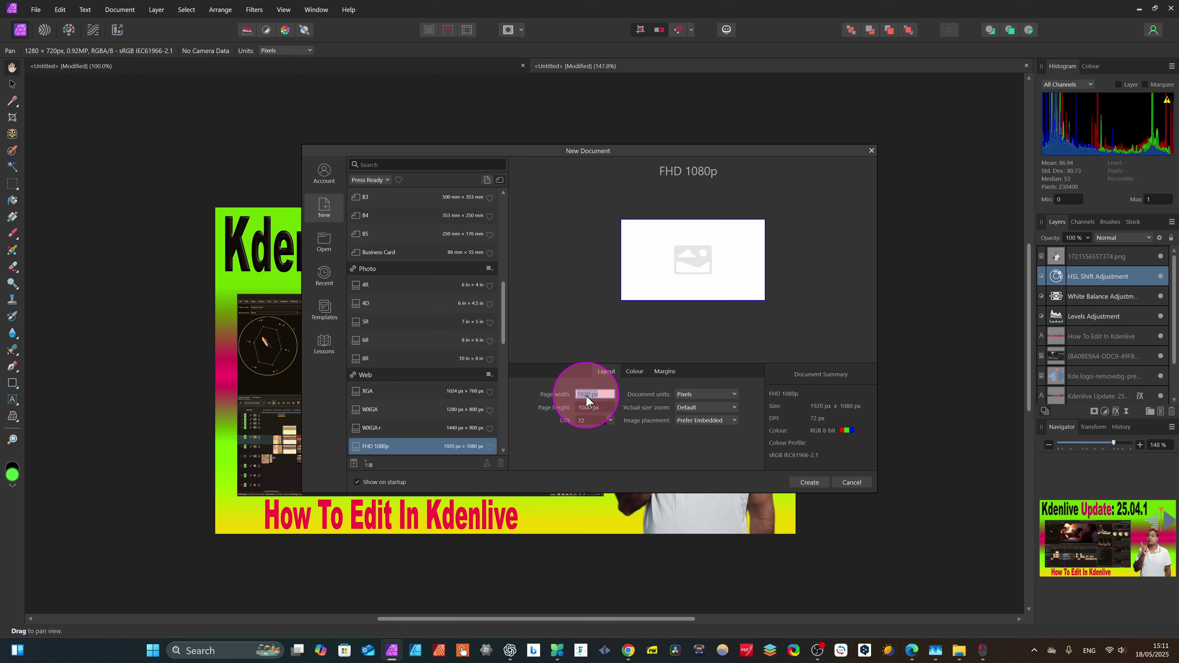
{"action": "type", "text": "1280"}
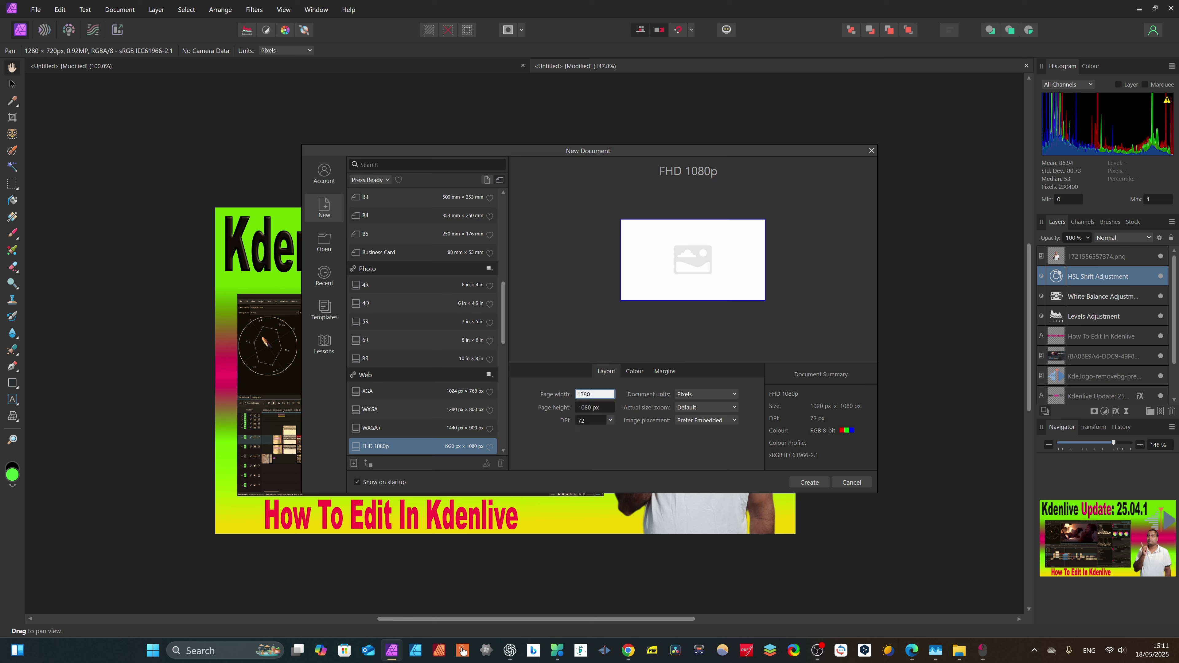
{"action": "left_click", "coordinate": [580, 407]}
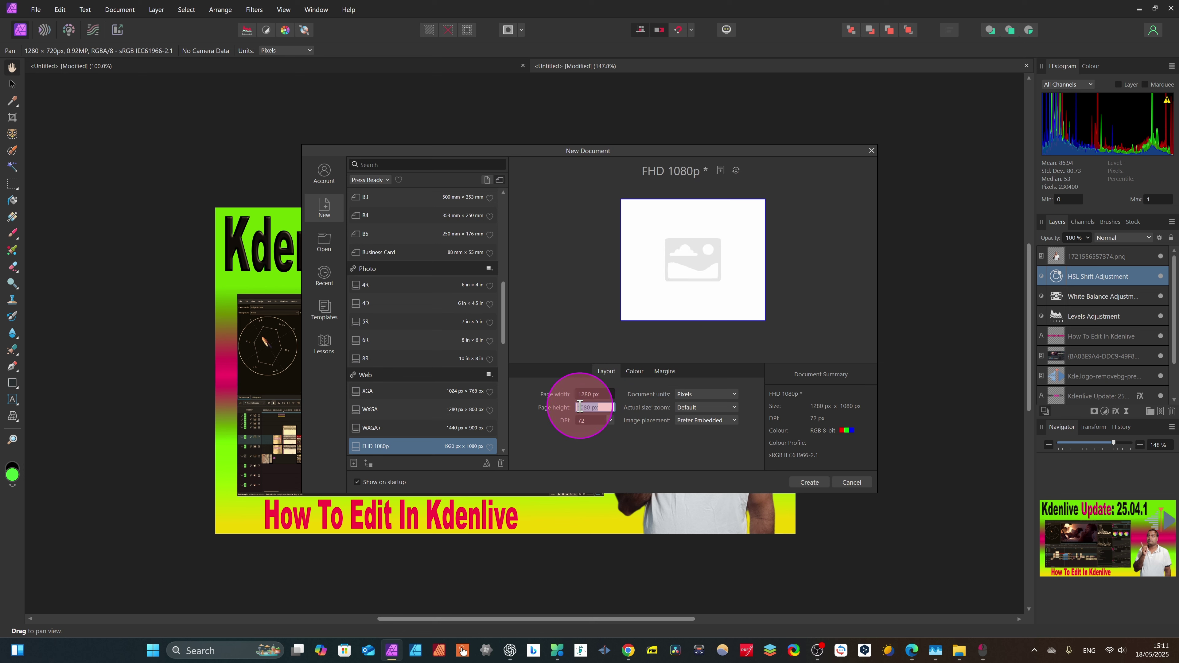
{"action": "type", "text": "720"}
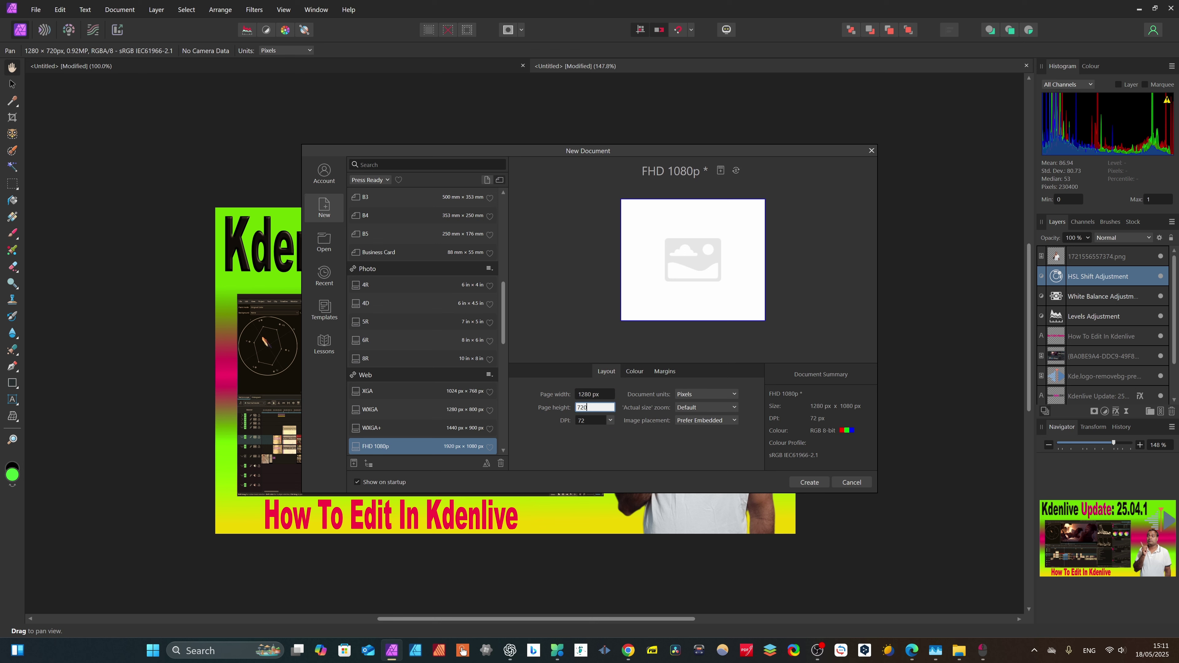
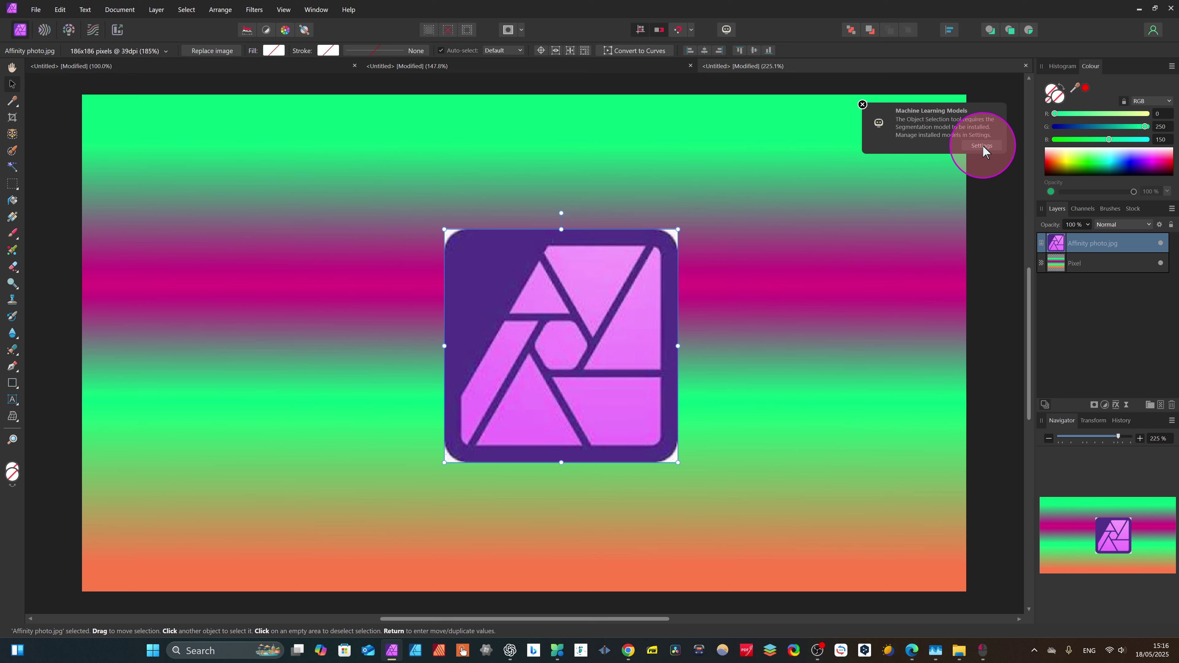
- Install the Segmentation and Saliency machine learning models and close the settings
{"action": "left_click", "coordinate": [981, 145]}
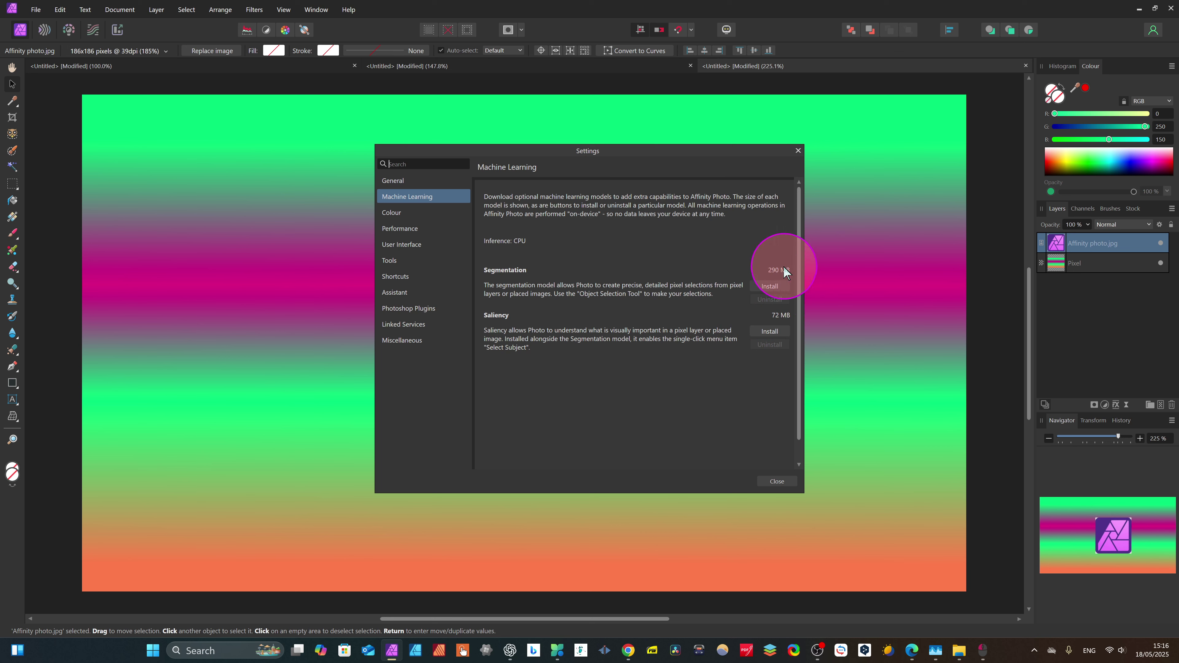
{"action": "left_click", "coordinate": [770, 287]}
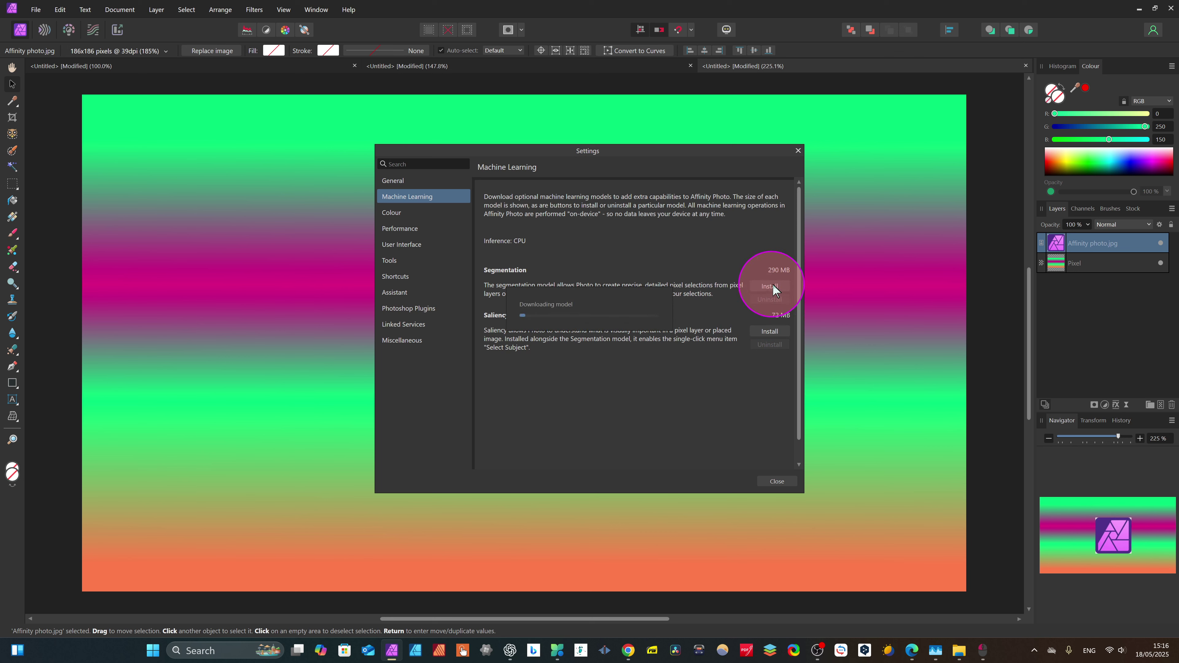
{"action": "left_click", "coordinate": [764, 330]}
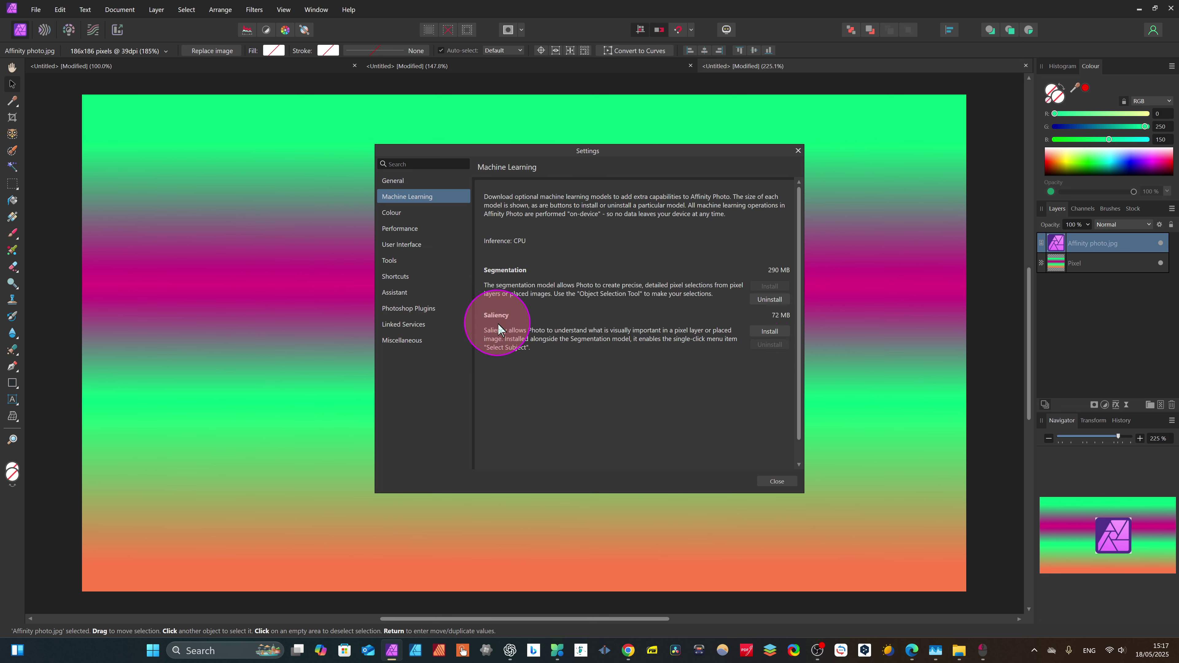
{"action": "left_click", "coordinate": [770, 333]}
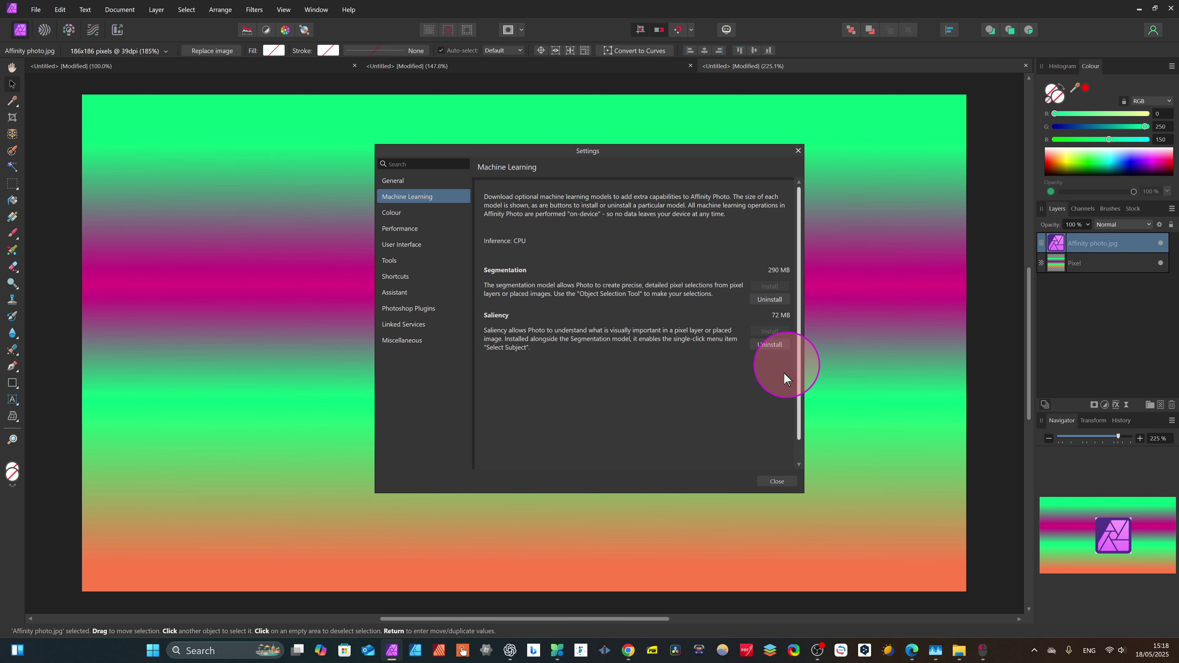
{"action": "left_click", "coordinate": [778, 482]}
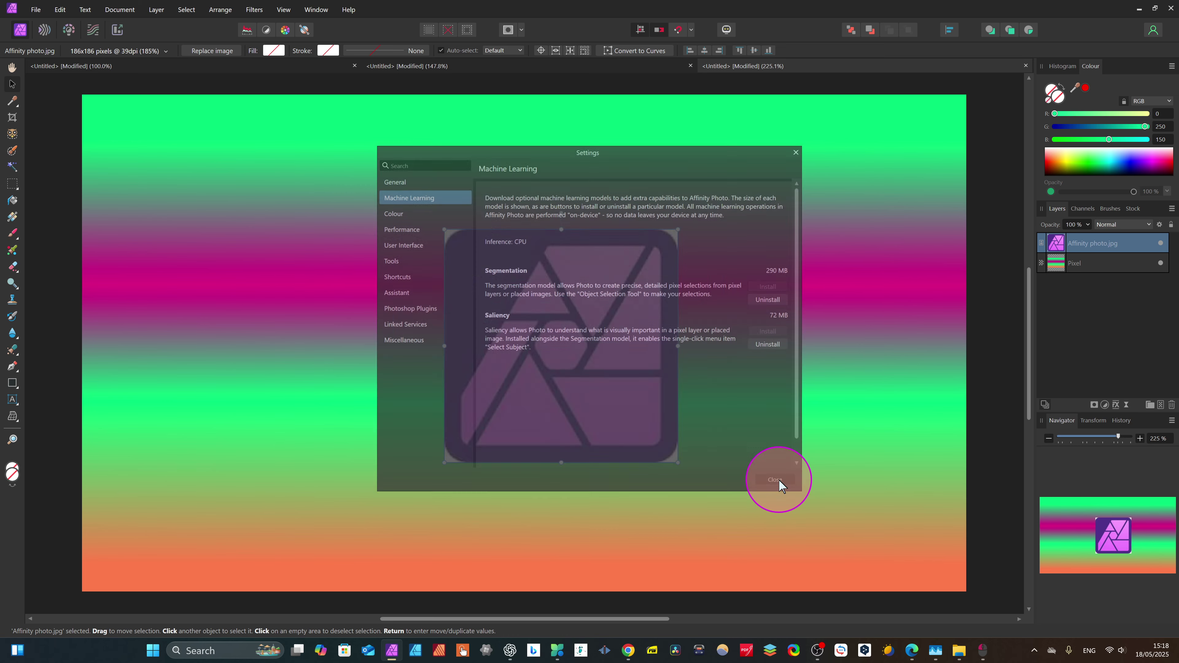
- Select the purple logo with the Object Selection tool and mask its layer to remove the white corners
{"action": "left_click", "coordinate": [13, 135]}
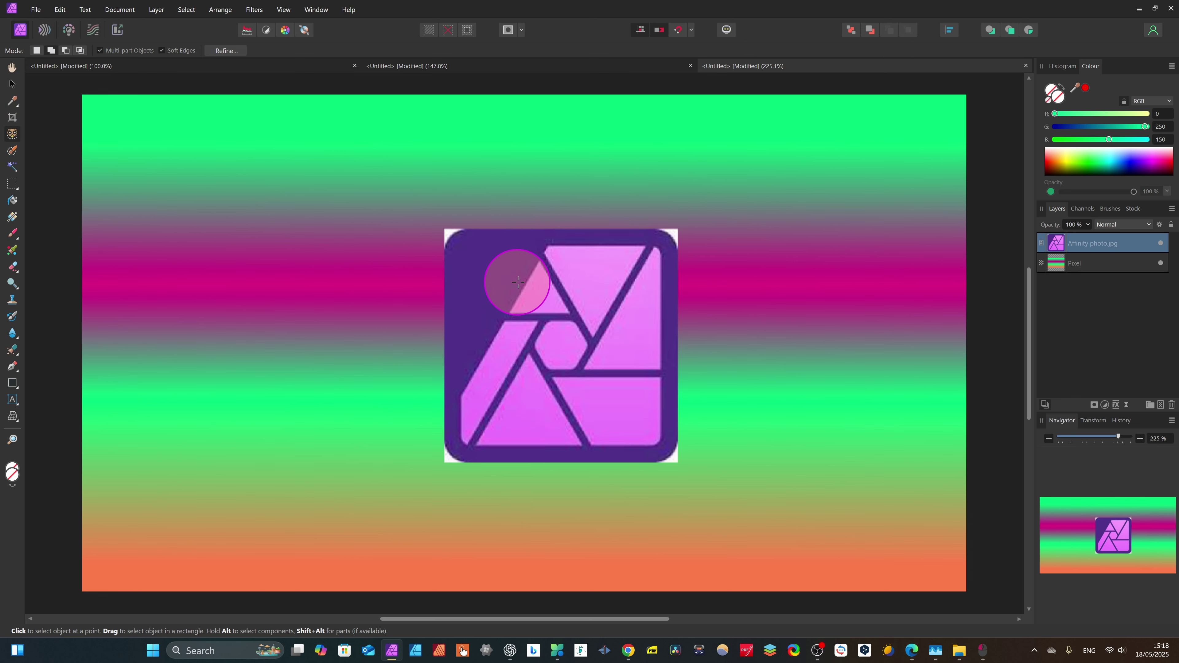
{"action": "left_click", "coordinate": [561, 310]}
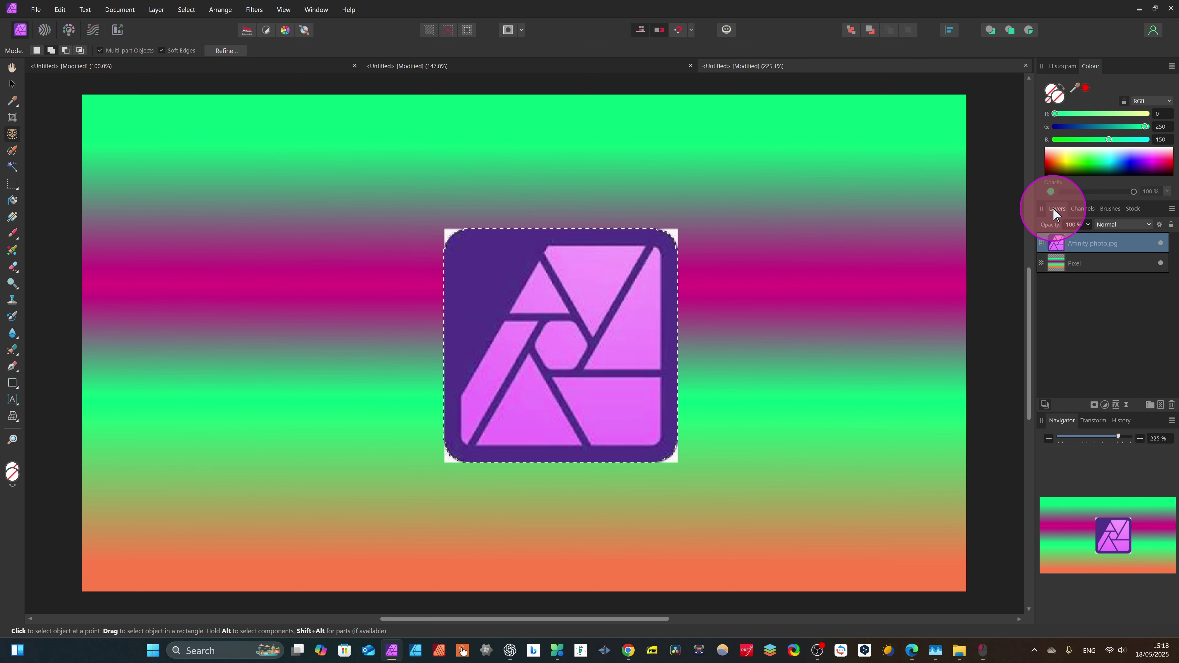
{"action": "left_click", "coordinate": [1094, 405]}
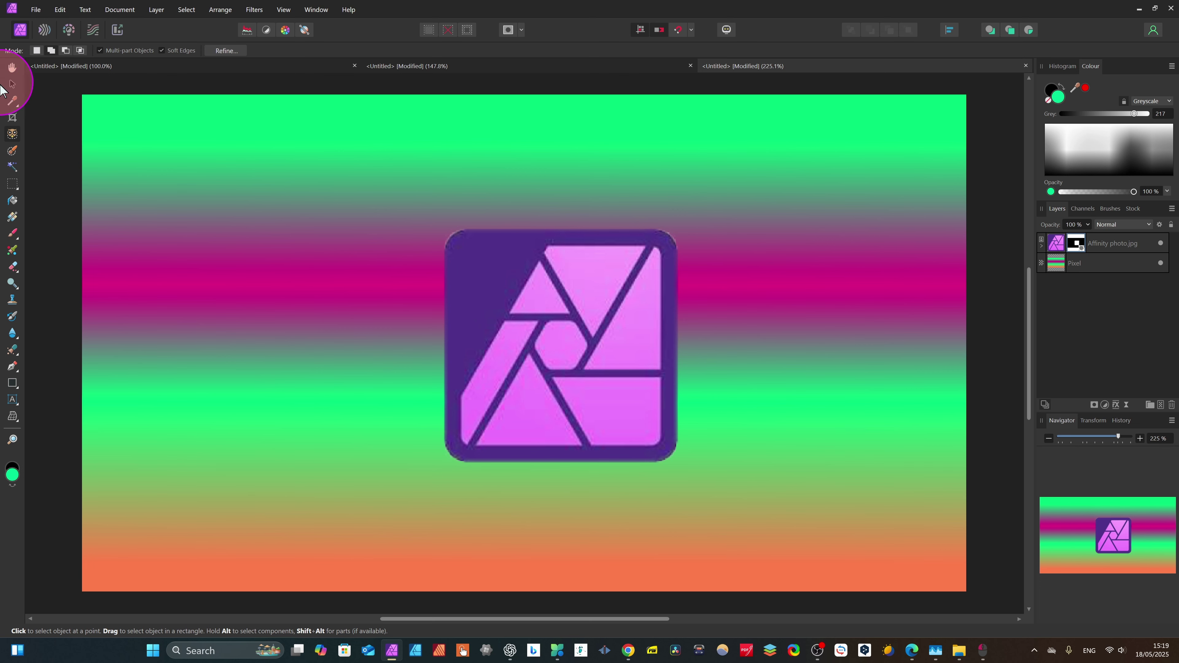
- Move the masked logo to the left part of the canvas and adjust its size
{"action": "left_click", "coordinate": [15, 85]}
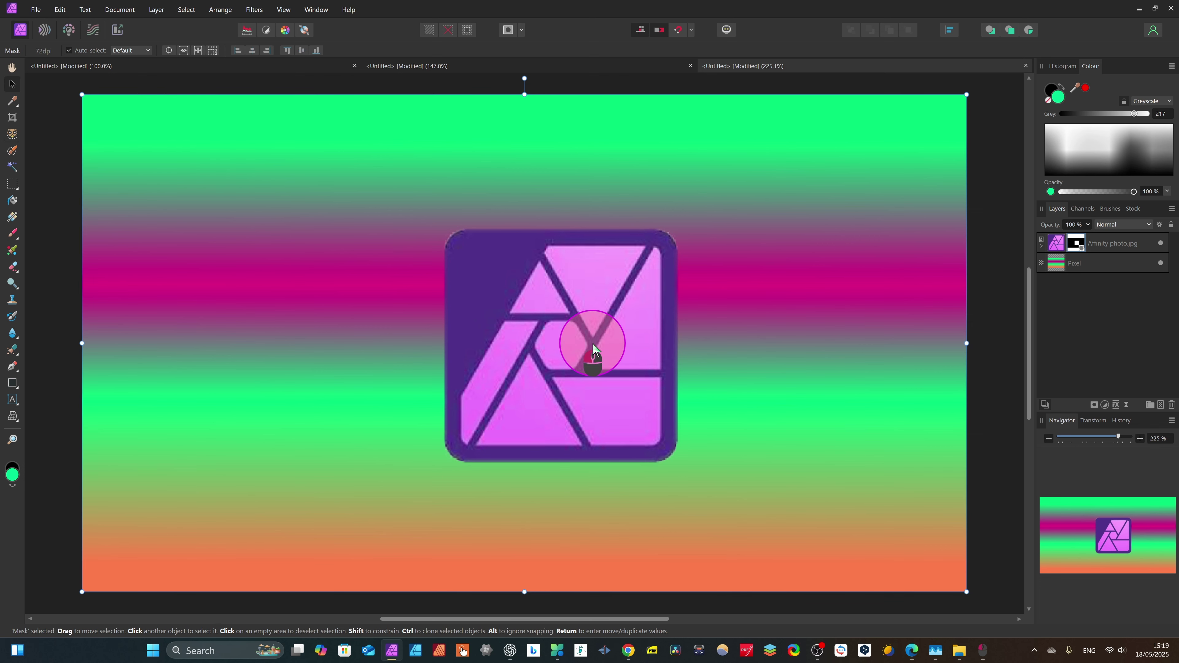
{"action": "left_click_drag", "start_coordinate": [593, 343], "coordinate": [810, 290]}
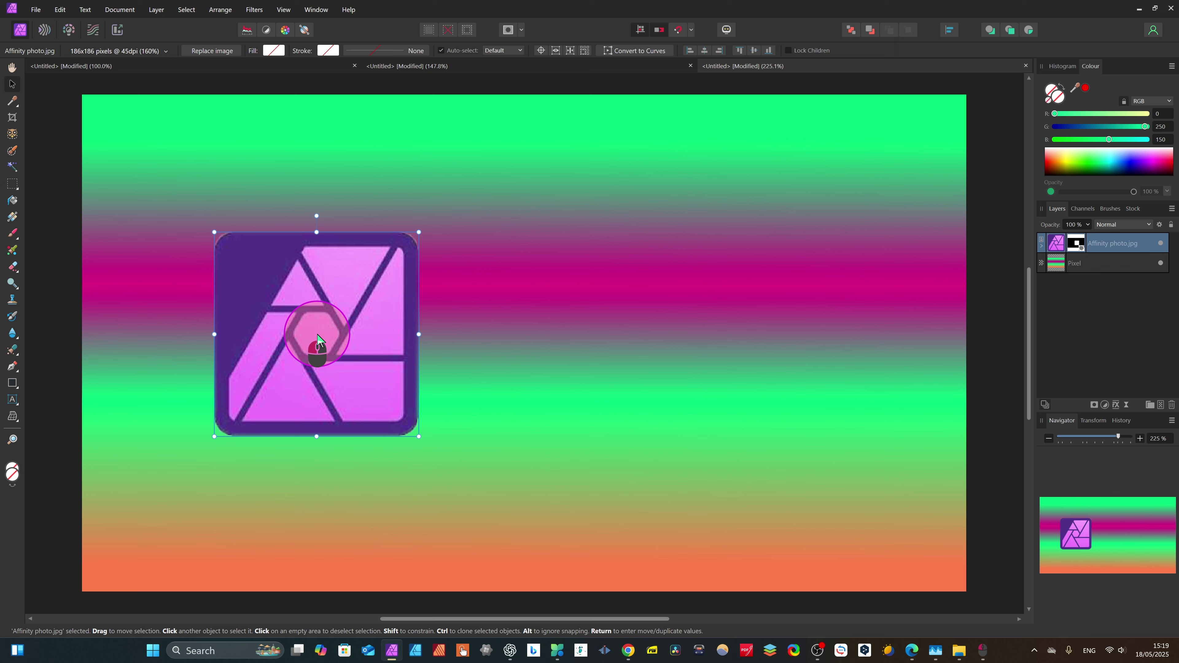
{"action": "left_click_drag", "start_coordinate": [317, 335], "coordinate": [325, 331]}
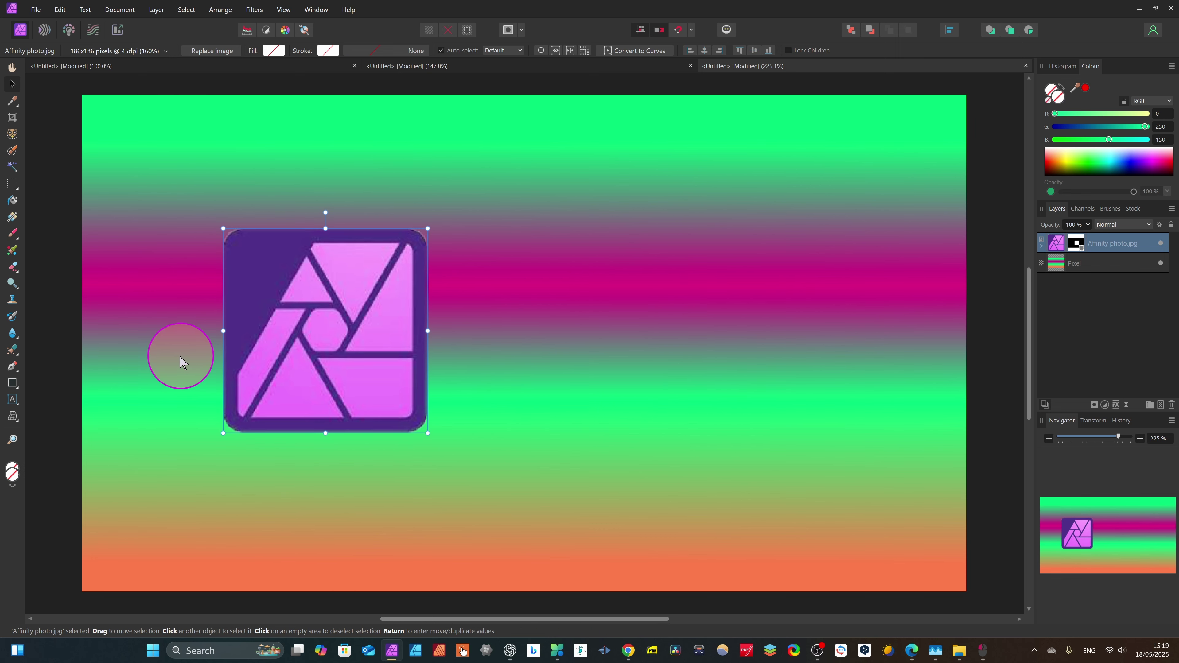
{"action": "left_click_drag", "start_coordinate": [224, 432], "coordinate": [195, 450]}
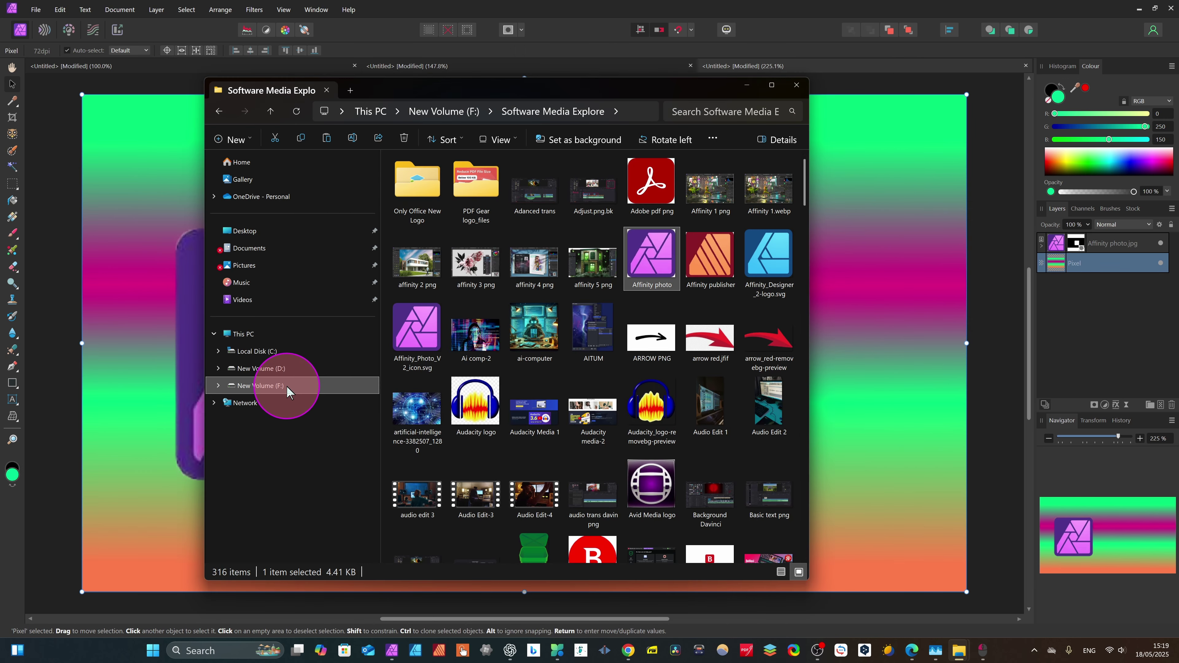
{"action": "left_click", "coordinate": [288, 386]}
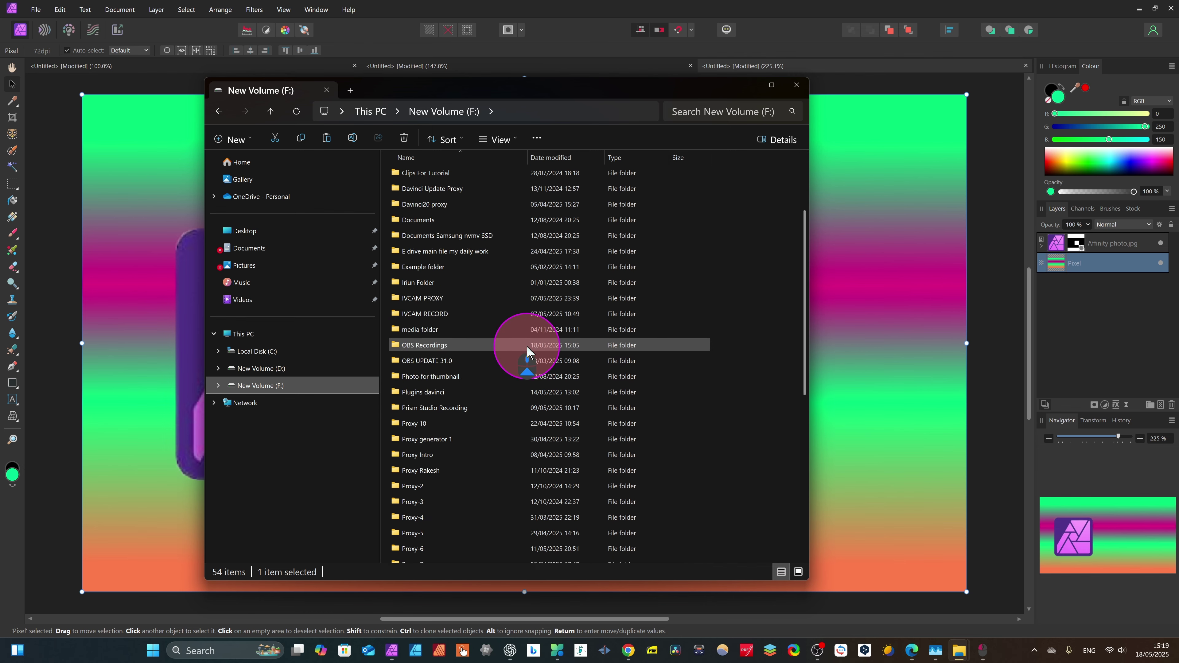
{"action": "double_click", "coordinate": [534, 349]}
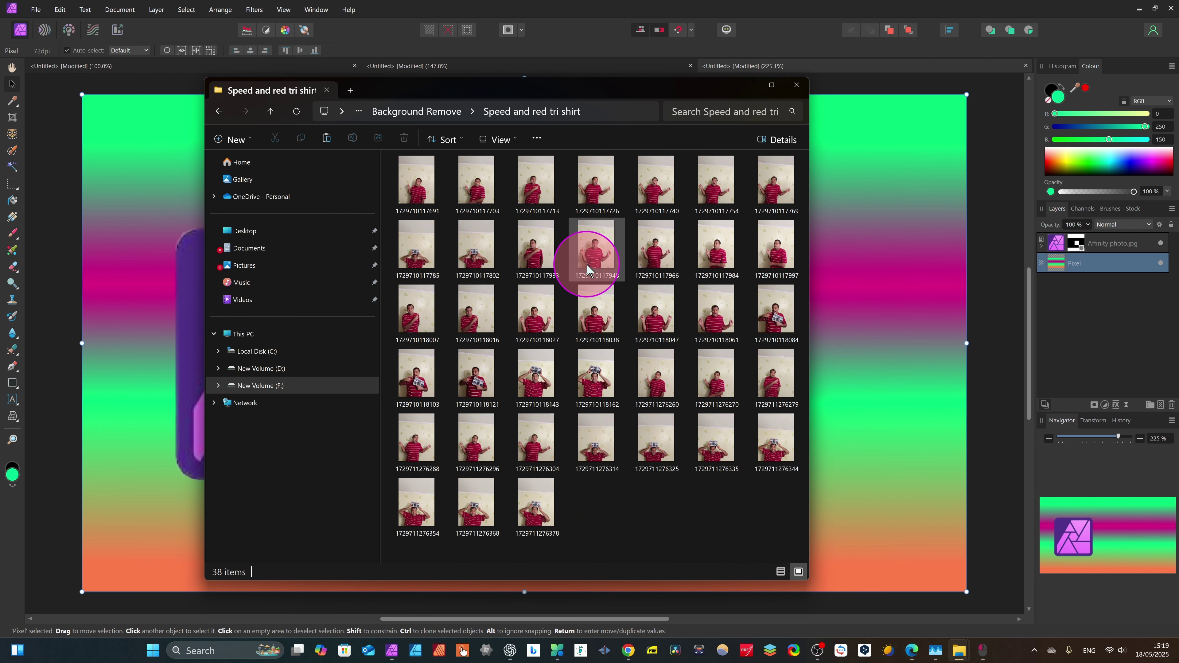
{"action": "left_click_drag", "start_coordinate": [598, 257], "coordinate": [859, 300]}
- Scale the placed photo down to about 18% and move it over the right part of the canvas
{"action": "scroll", "coordinate": [322, 202], "scroll_direction": "down", "scroll_amount": 8}
{"action": "scroll", "coordinate": [322, 202], "scroll_direction": "down", "scroll_amount": 3}
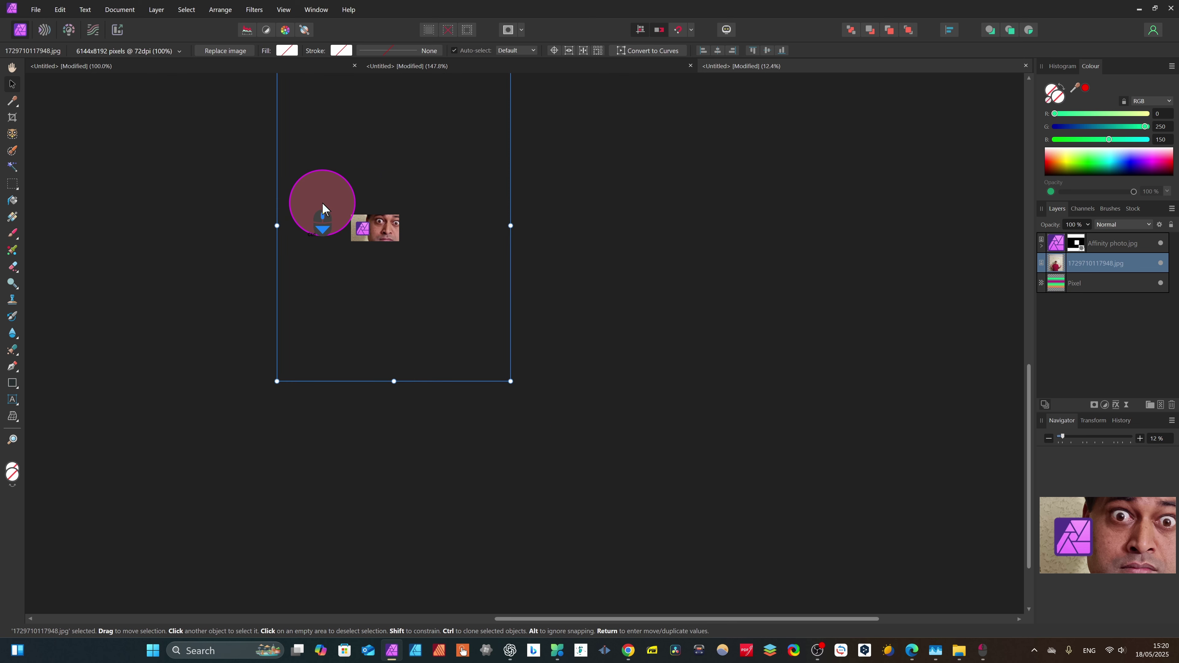
{"action": "scroll", "coordinate": [322, 202], "scroll_direction": "up", "scroll_amount": 2}
{"action": "scroll", "coordinate": [323, 203], "scroll_direction": "up", "scroll_amount": 1}
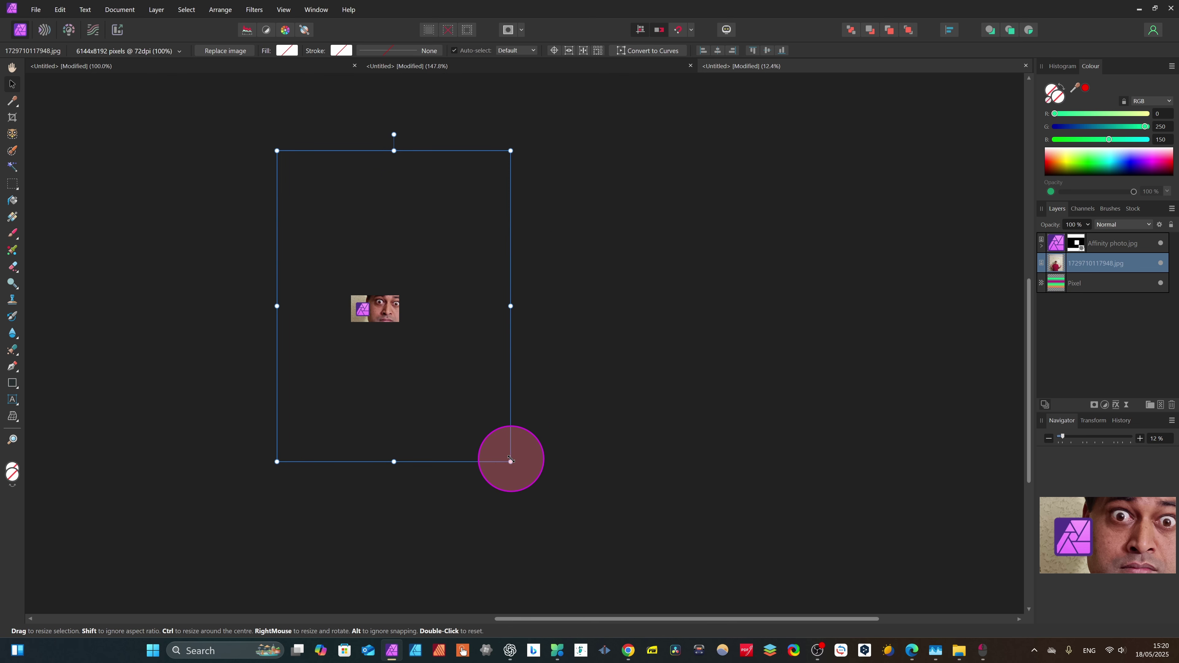
{"action": "left_click_drag", "start_coordinate": [511, 462], "coordinate": [332, 196]}
{"action": "left_click_drag", "start_coordinate": [284, 184], "coordinate": [373, 314]}
- Examine how the scaled photo sits on the canvas beside the logo, up close and as a whole
{"action": "scroll", "coordinate": [373, 313], "scroll_direction": "up", "scroll_amount": 11}
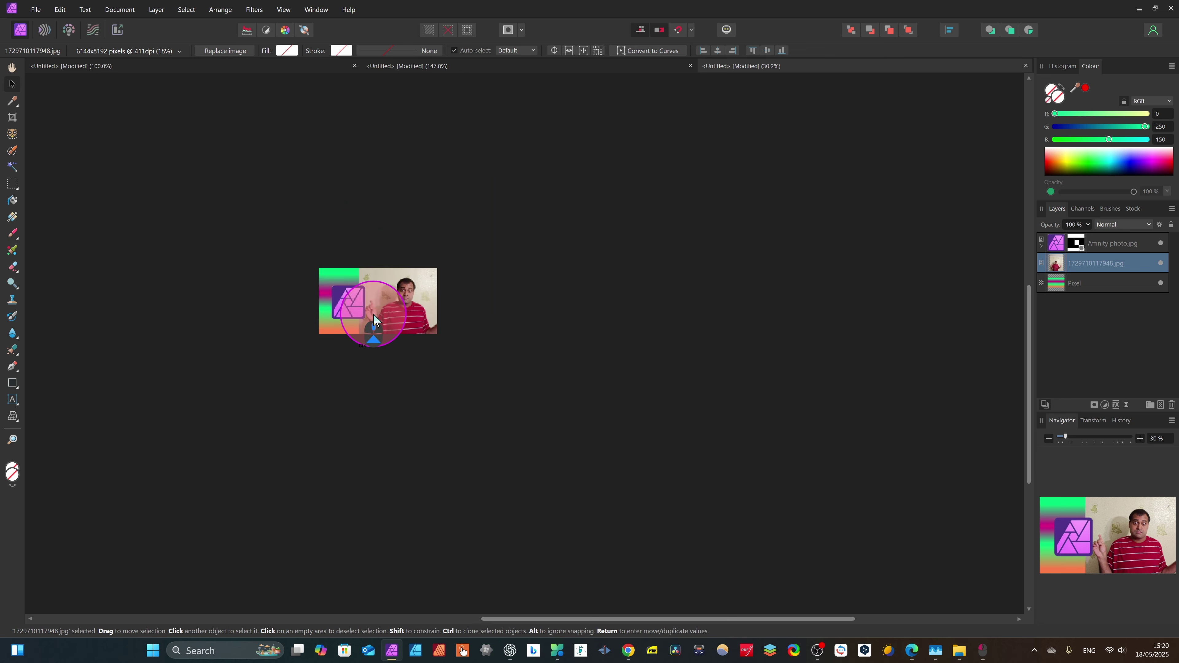
{"action": "scroll", "coordinate": [394, 297], "scroll_direction": "up", "scroll_amount": 1}
{"action": "scroll", "coordinate": [519, 259], "scroll_direction": "left", "scroll_amount": 8}
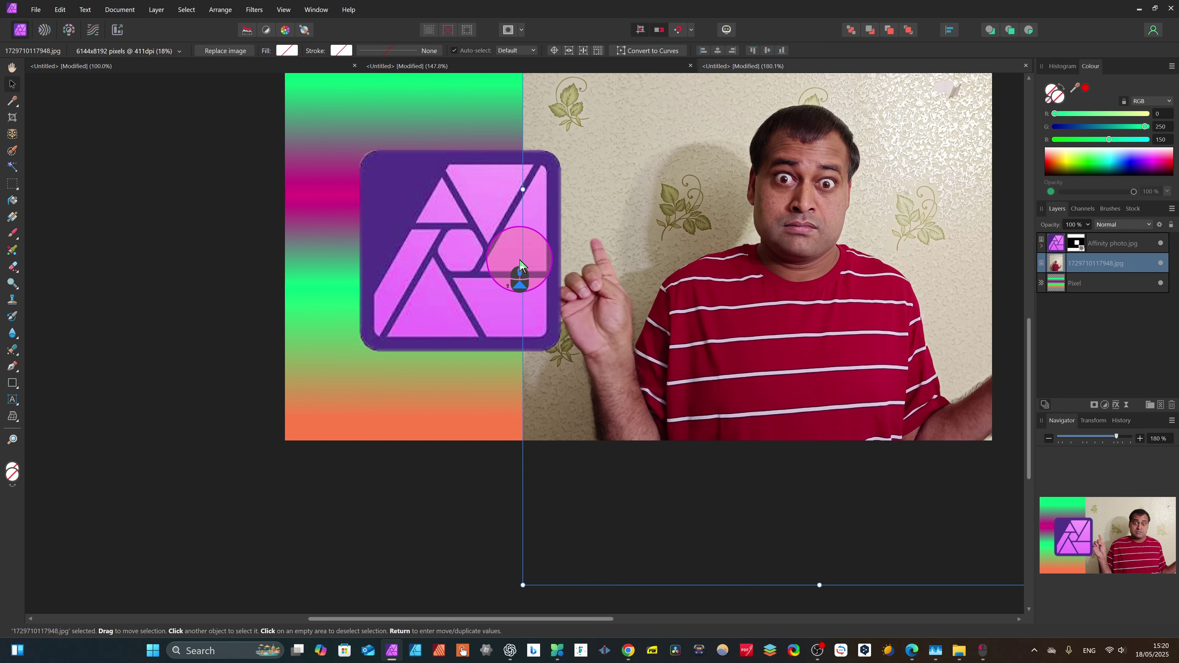
{"action": "scroll", "coordinate": [515, 262], "scroll_direction": "down", "scroll_amount": 2}
{"action": "scroll", "coordinate": [509, 268], "scroll_direction": "right", "scroll_amount": 1}
{"action": "scroll", "coordinate": [508, 274], "scroll_direction": "left", "scroll_amount": 2}
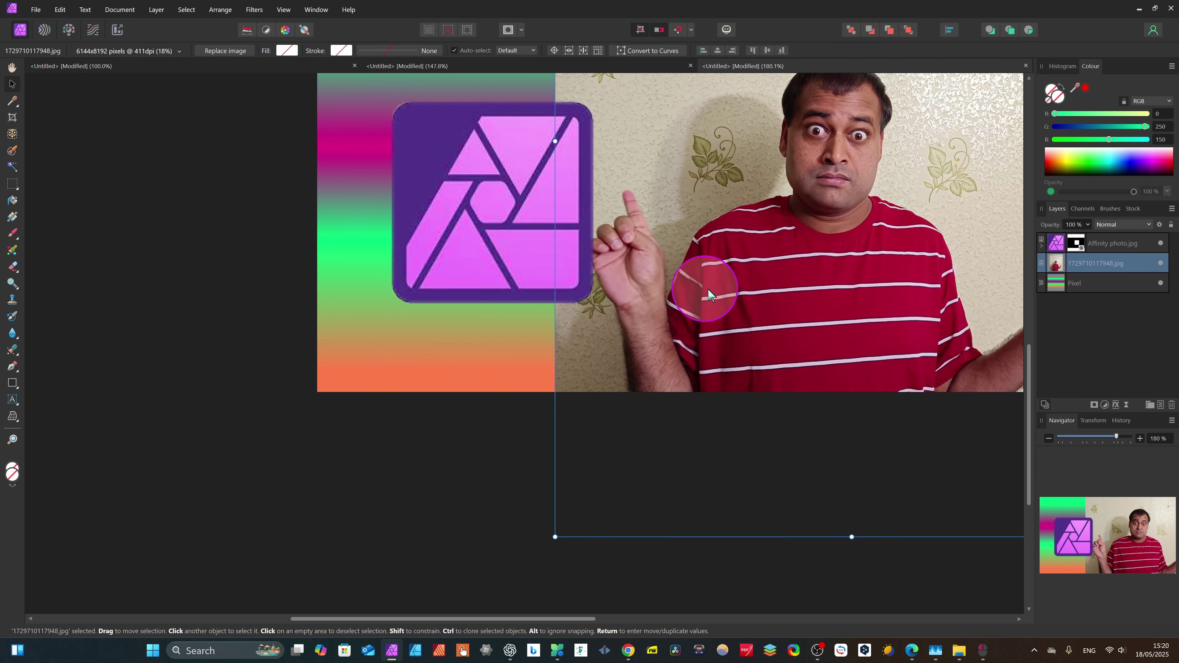
{"action": "scroll", "coordinate": [724, 237], "scroll_direction": "up", "scroll_amount": 1}
{"action": "scroll", "coordinate": [724, 232], "scroll_direction": "up", "scroll_amount": 3}
{"action": "scroll", "coordinate": [724, 232], "scroll_direction": "right", "scroll_amount": 3}
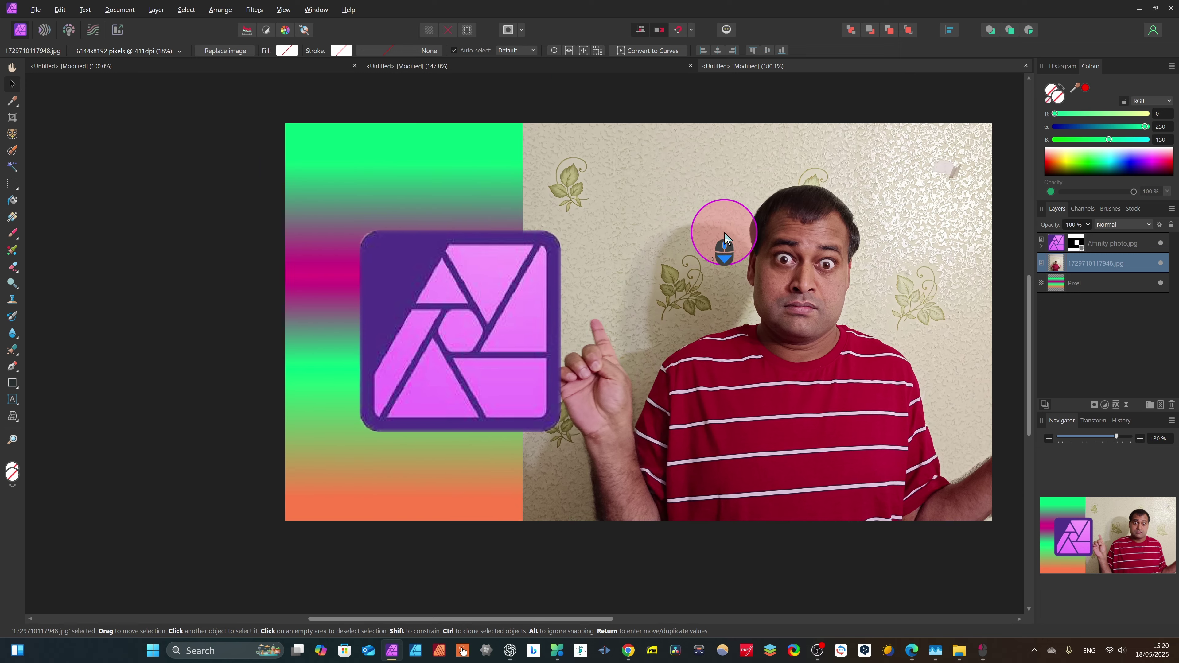
{"action": "scroll", "coordinate": [684, 280], "scroll_direction": "down", "scroll_amount": 5}
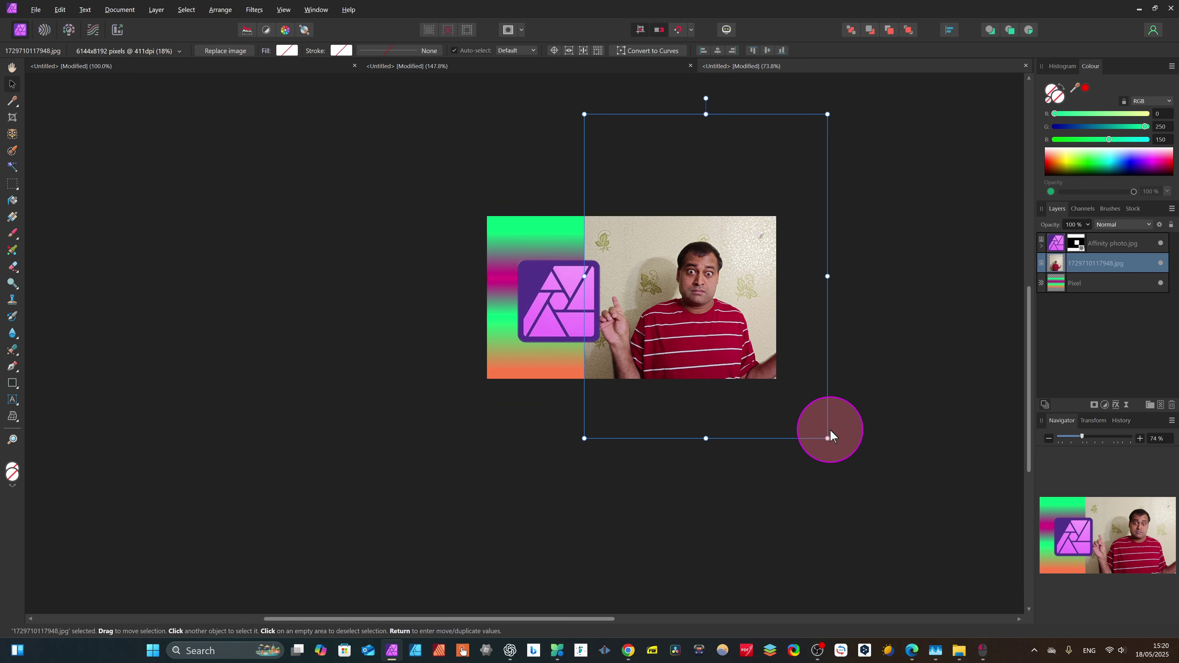
- Scale the photo down to about 7%, select the man with the Object Selection tool and mask out the wall behind him
{"action": "left_click_drag", "start_coordinate": [828, 439], "coordinate": [732, 308]}
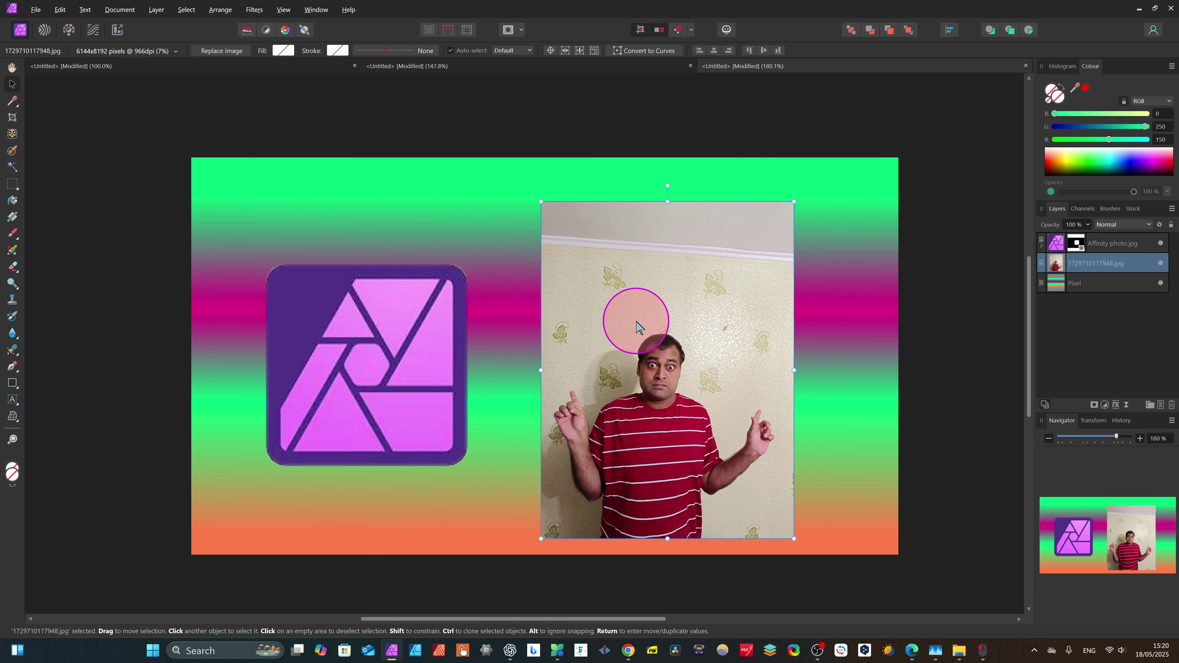
{"action": "left_click", "coordinate": [12, 136]}
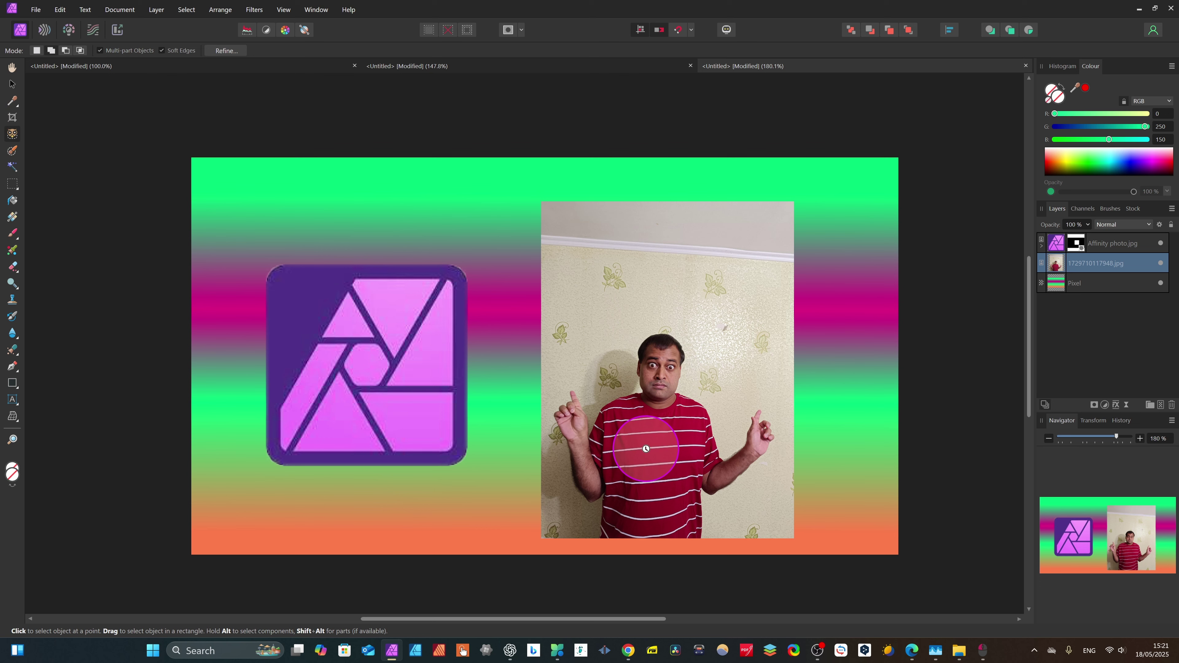
{"action": "left_click", "coordinate": [649, 483]}
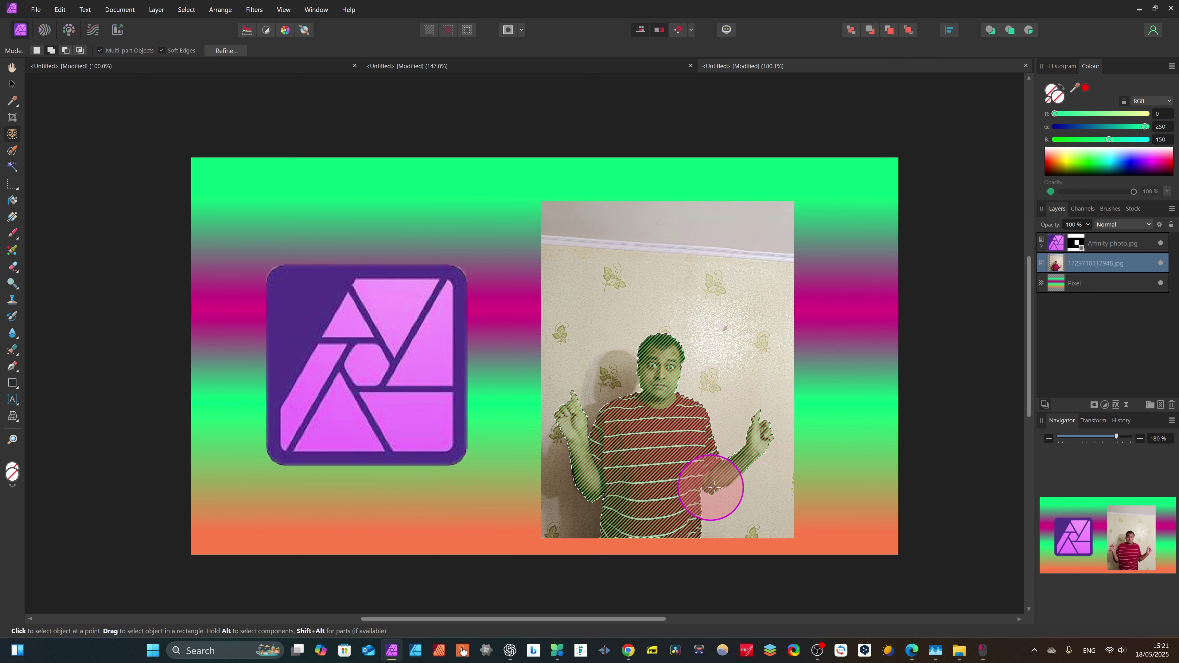
{"action": "left_click", "coordinate": [1093, 406]}
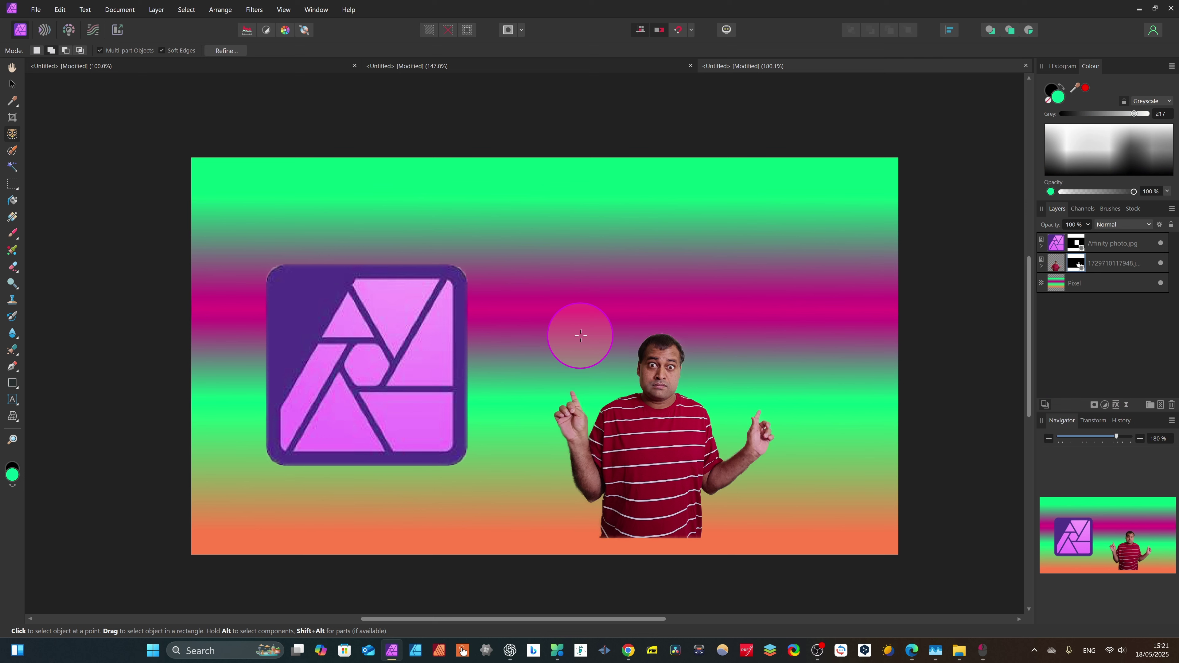
- Enlarge the cut-out man to about 8% at the canvas's lower right and move the logo down beside him
{"action": "key", "text": "v"}
{"action": "left_click", "coordinate": [632, 488]}
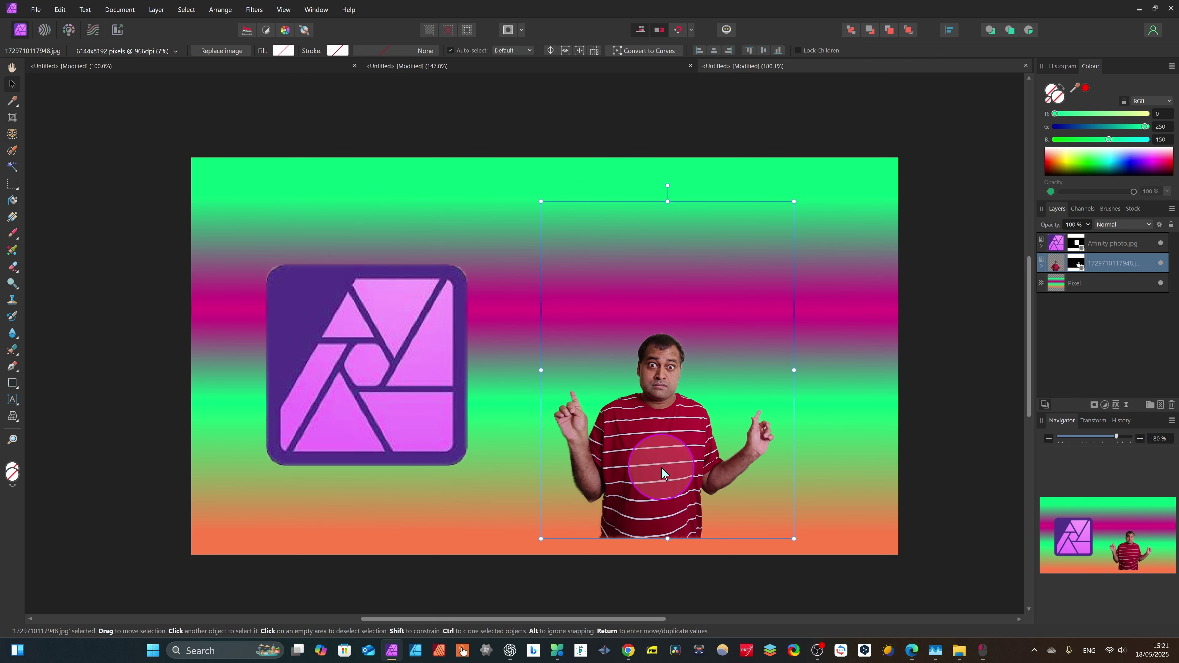
{"action": "left_click_drag", "start_coordinate": [642, 429], "coordinate": [687, 418]}
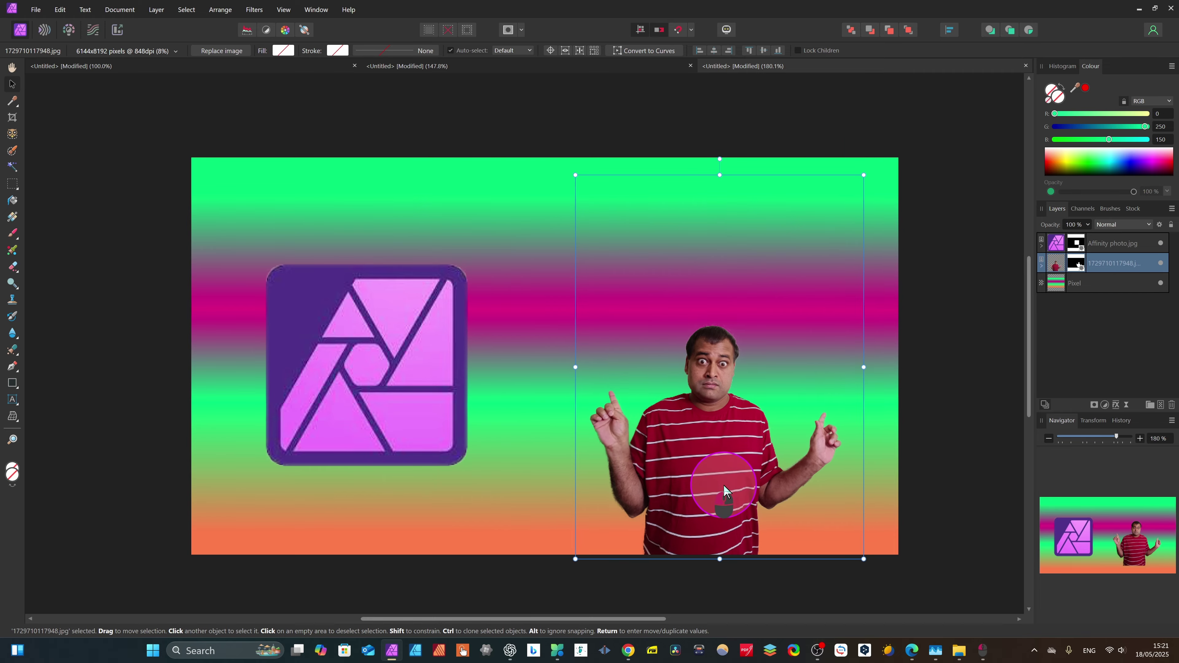
{"action": "left_click", "coordinate": [714, 201]}
{"action": "left_click", "coordinate": [363, 362]}
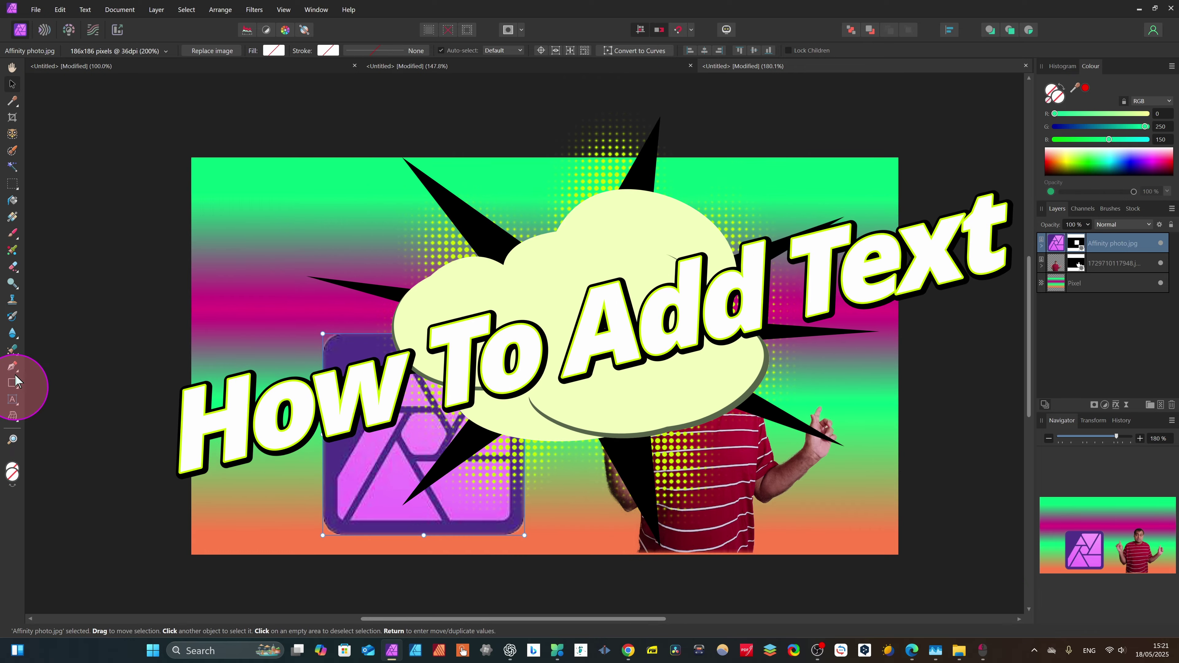
- Add the artistic text "Affinity Photo 2.6.3 Update" across the upper part of the canvas at about 88 pt
{"action": "left_click", "coordinate": [14, 400]}
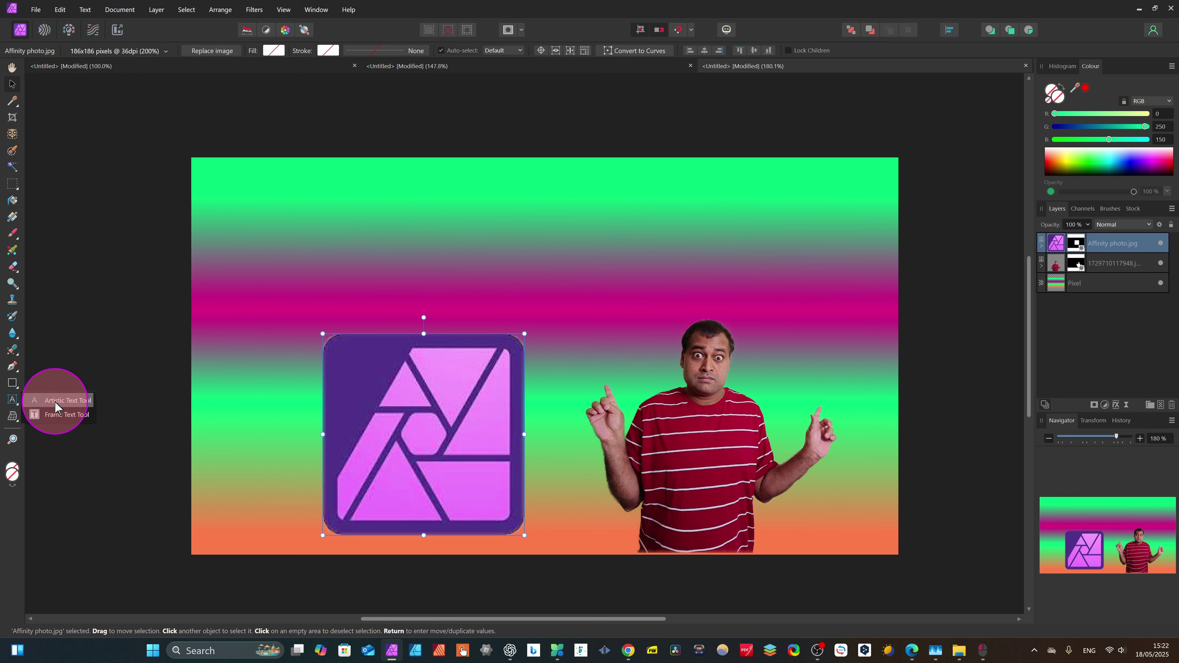
{"action": "left_click", "coordinate": [64, 401]}
{"action": "left_click_drag", "start_coordinate": [270, 205], "coordinate": [295, 232]}
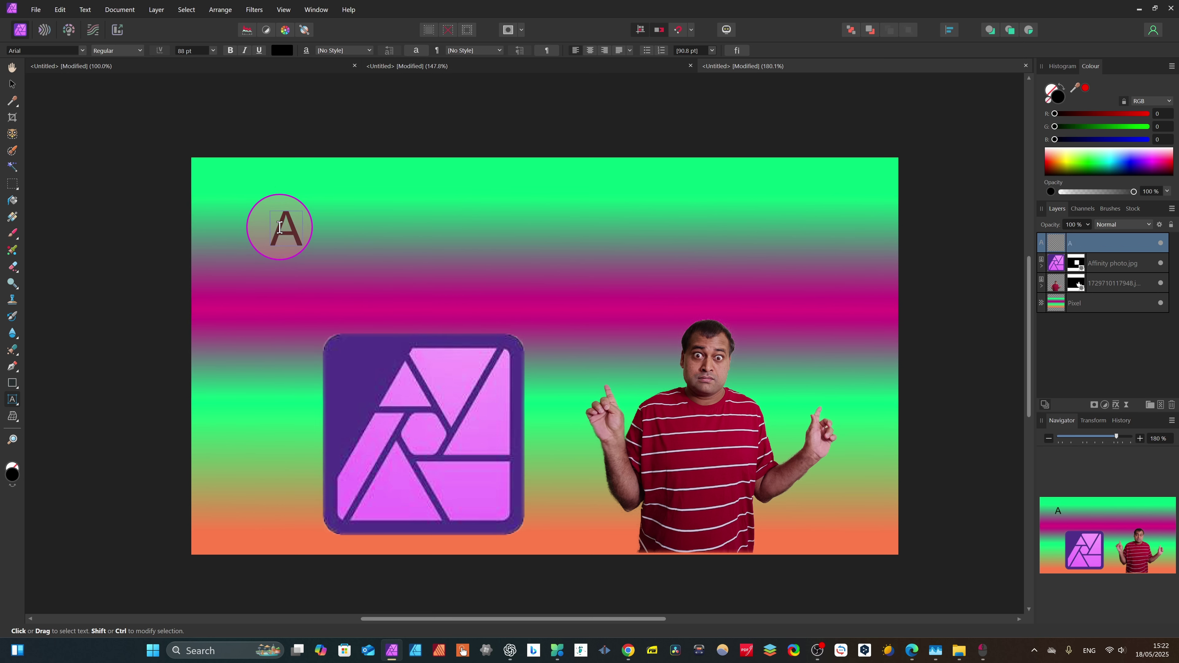
{"action": "type", "text": "Affinity"}
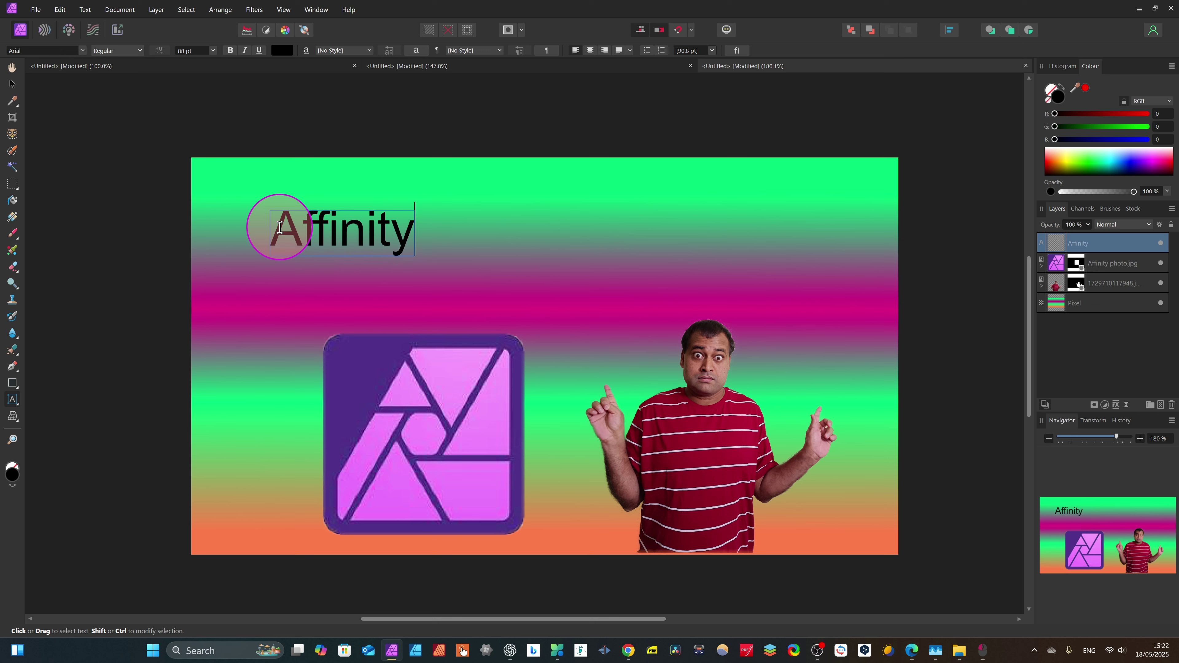
{"action": "type", "text": " Photo 2.6.3 Update"}
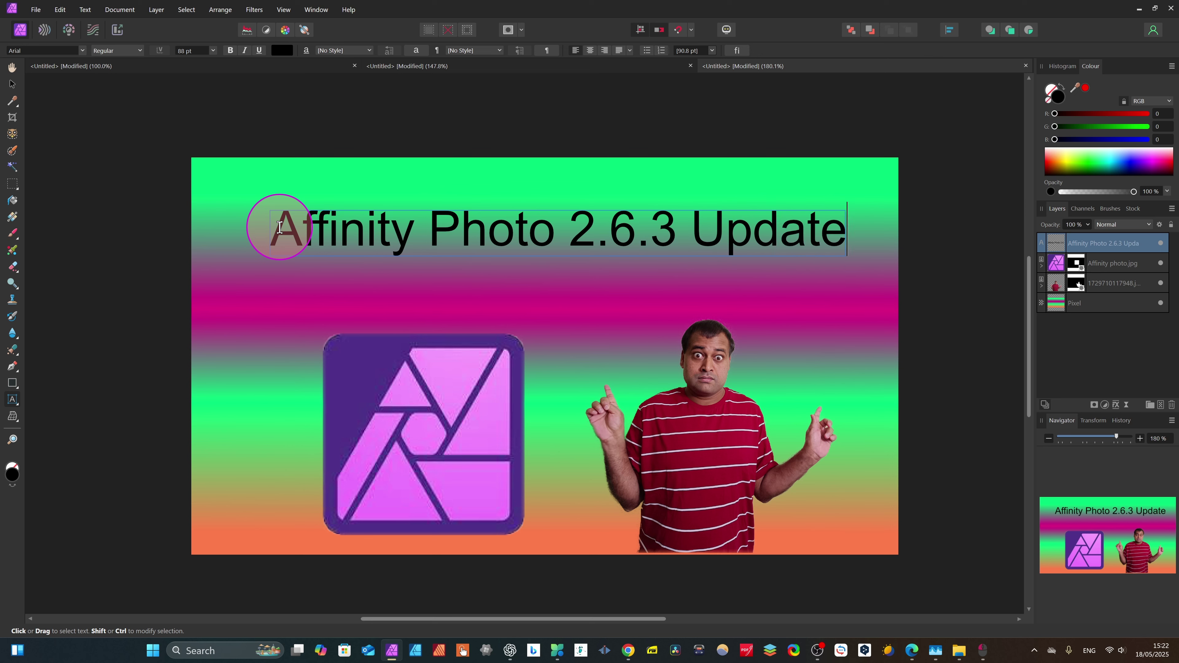
- Set the font style of the whole title text to Arial Black
{"action": "left_click", "coordinate": [368, 230]}
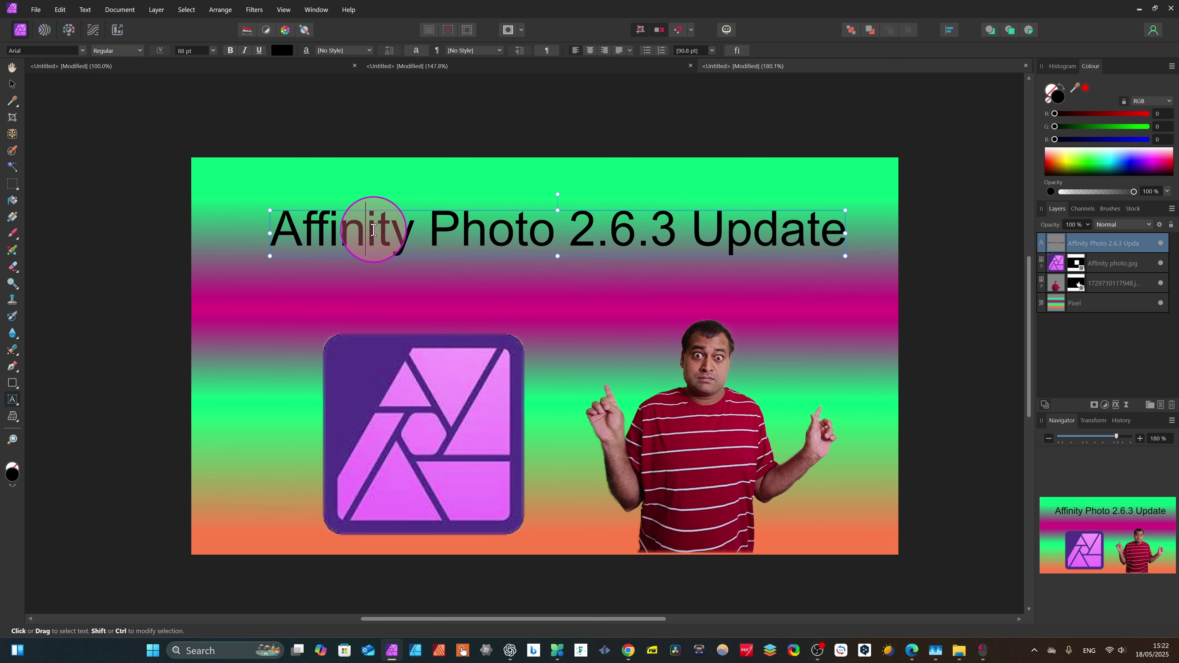
{"action": "key", "text": "ctrl+a"}
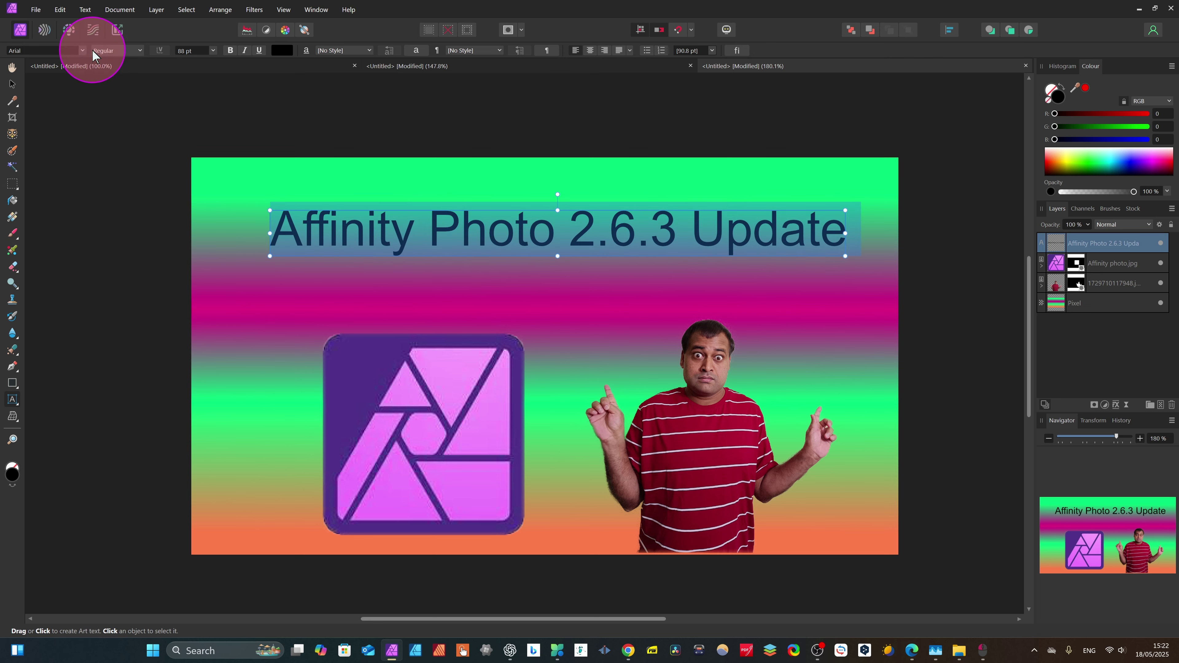
{"action": "left_click", "coordinate": [139, 50]}
{"action": "left_click", "coordinate": [104, 162]}
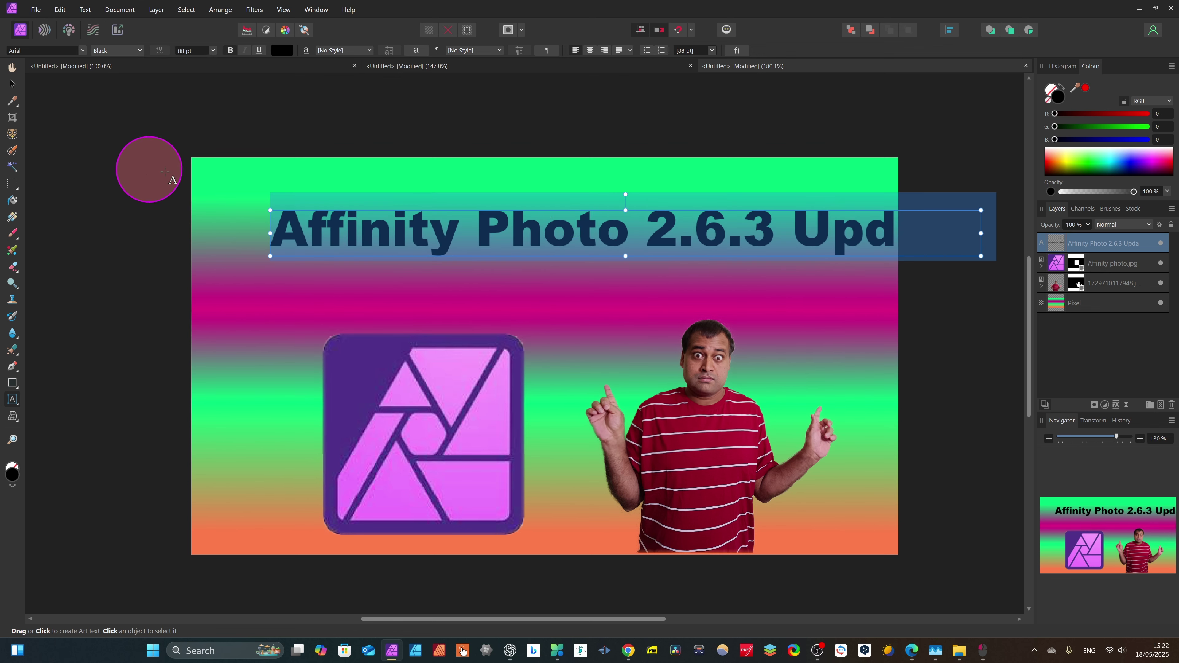
- Resize, reposition and stretch the title taller so it spans the upper canvas above the logo and man, at about 196.9 pt
{"action": "left_click", "coordinate": [981, 255]}
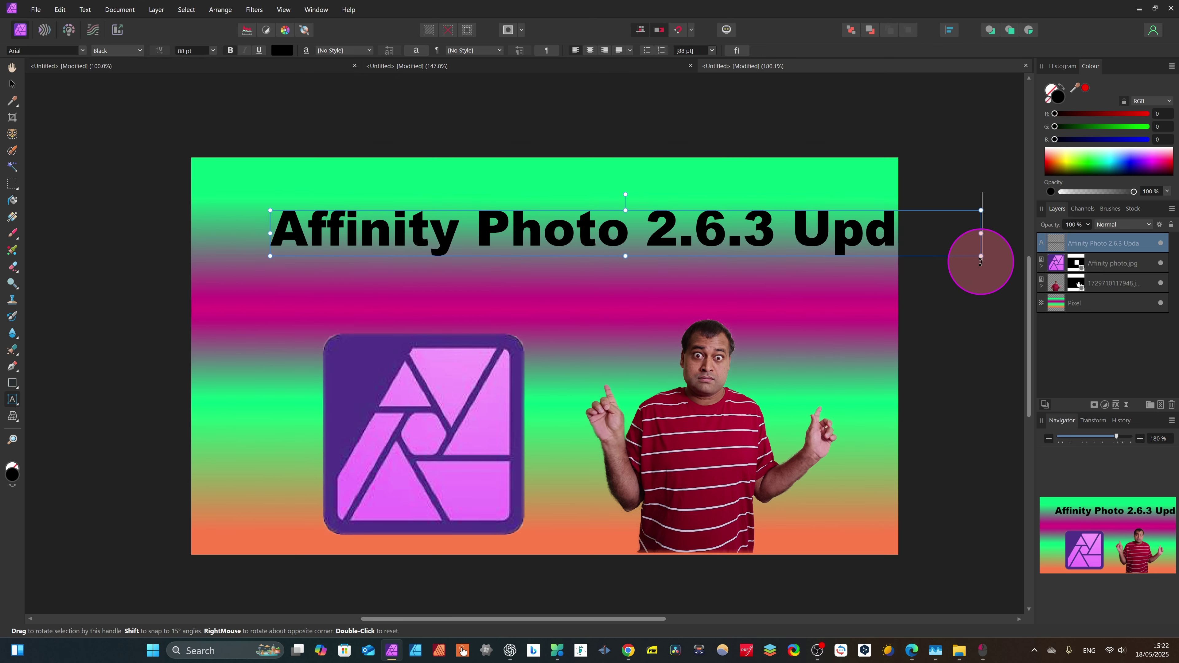
{"action": "left_click_drag", "start_coordinate": [981, 233], "coordinate": [864, 229]}
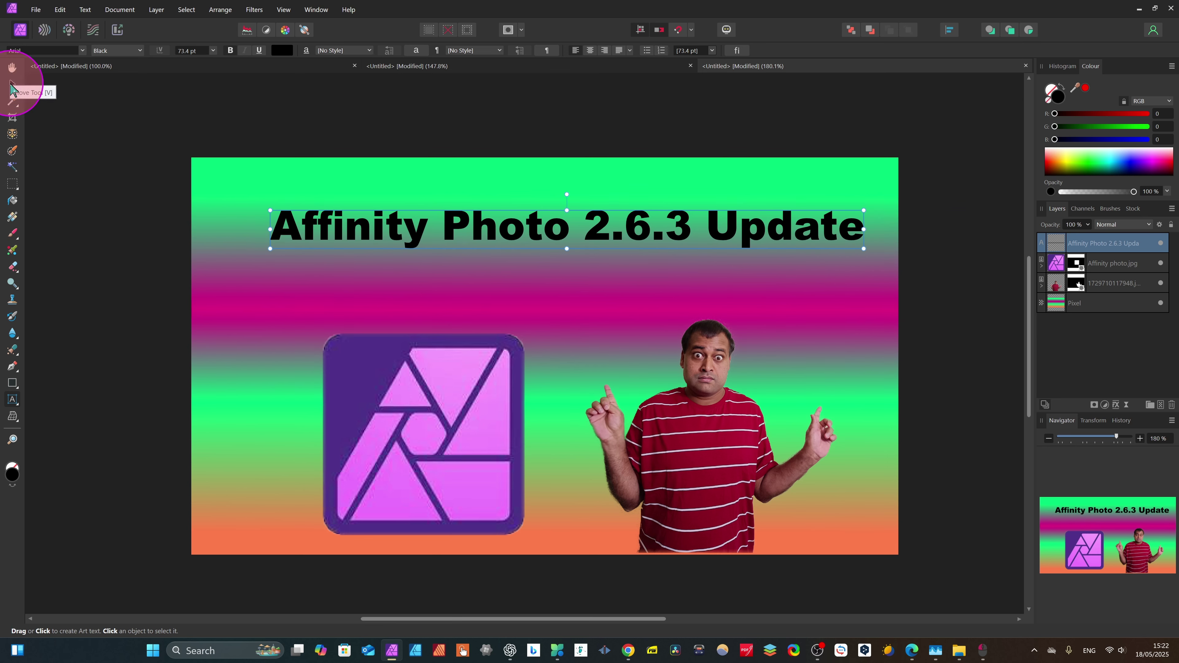
{"action": "left_click", "coordinate": [11, 85]}
{"action": "left_click_drag", "start_coordinate": [601, 231], "coordinate": [520, 287]}
{"action": "double_click", "coordinate": [520, 286]}
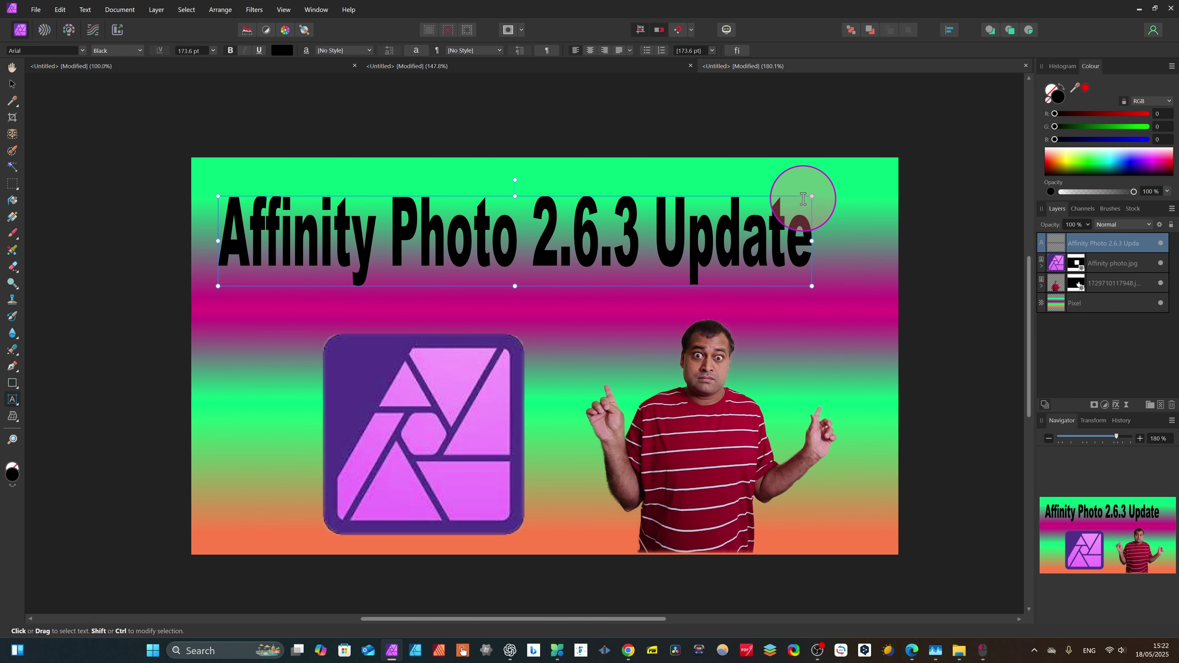
{"action": "left_click_drag", "start_coordinate": [811, 196], "coordinate": [871, 173]}
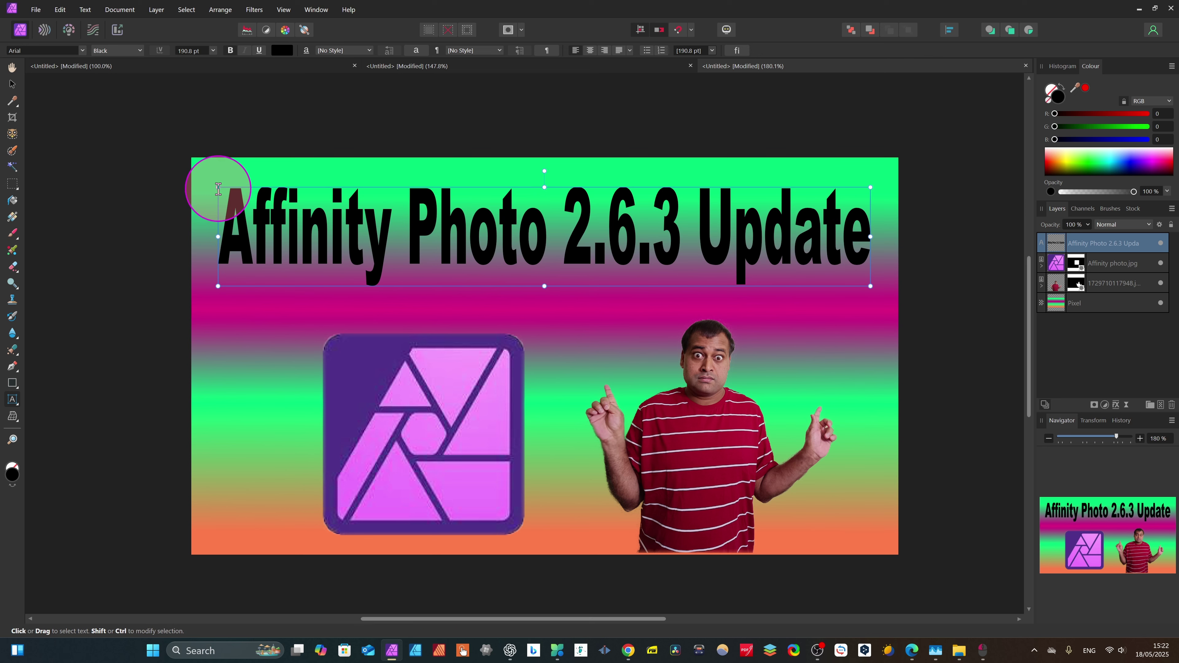
{"action": "left_click_drag", "start_coordinate": [218, 188], "coordinate": [197, 183]}
- Colour the word "Photo" in the title orange, about RGB 255, 109, 45
{"action": "left_click", "coordinate": [347, 240]}
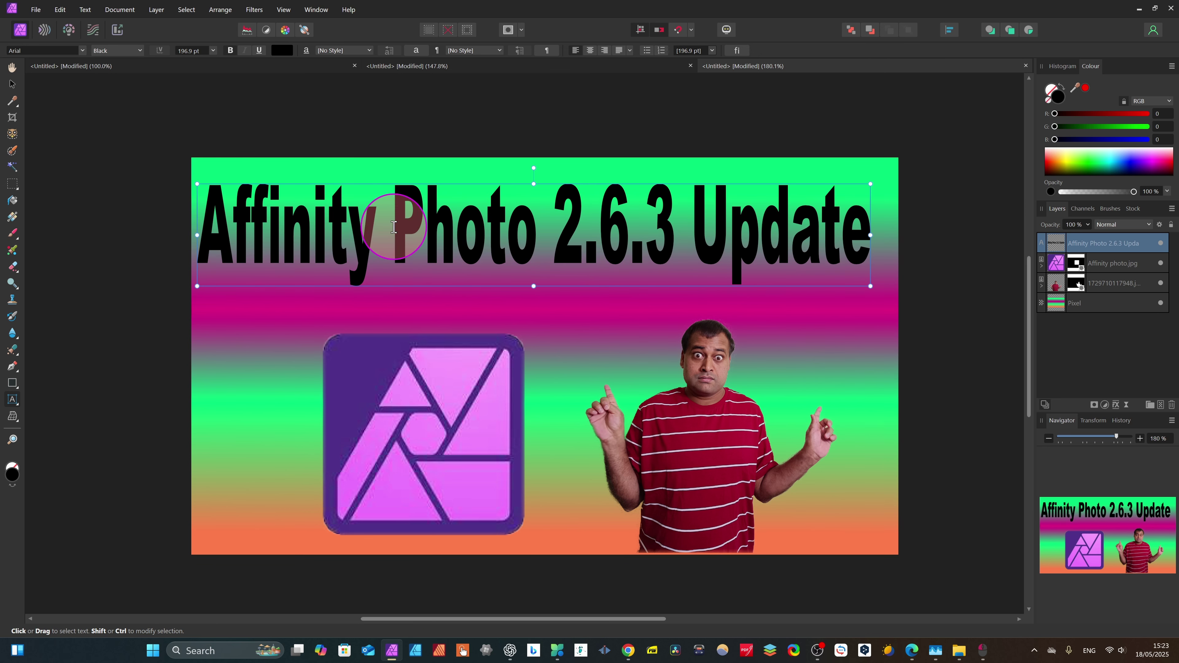
{"action": "left_click_drag", "start_coordinate": [392, 218], "coordinate": [522, 236]}
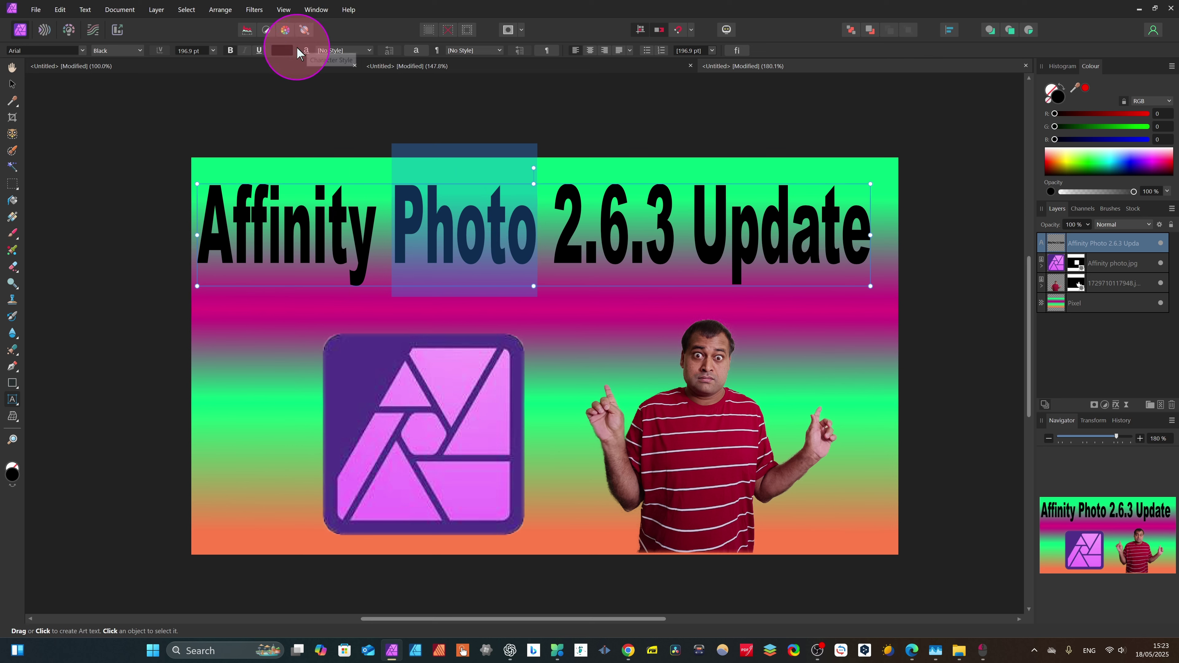
{"action": "left_click", "coordinate": [282, 50]}
{"action": "left_click", "coordinate": [360, 156]}
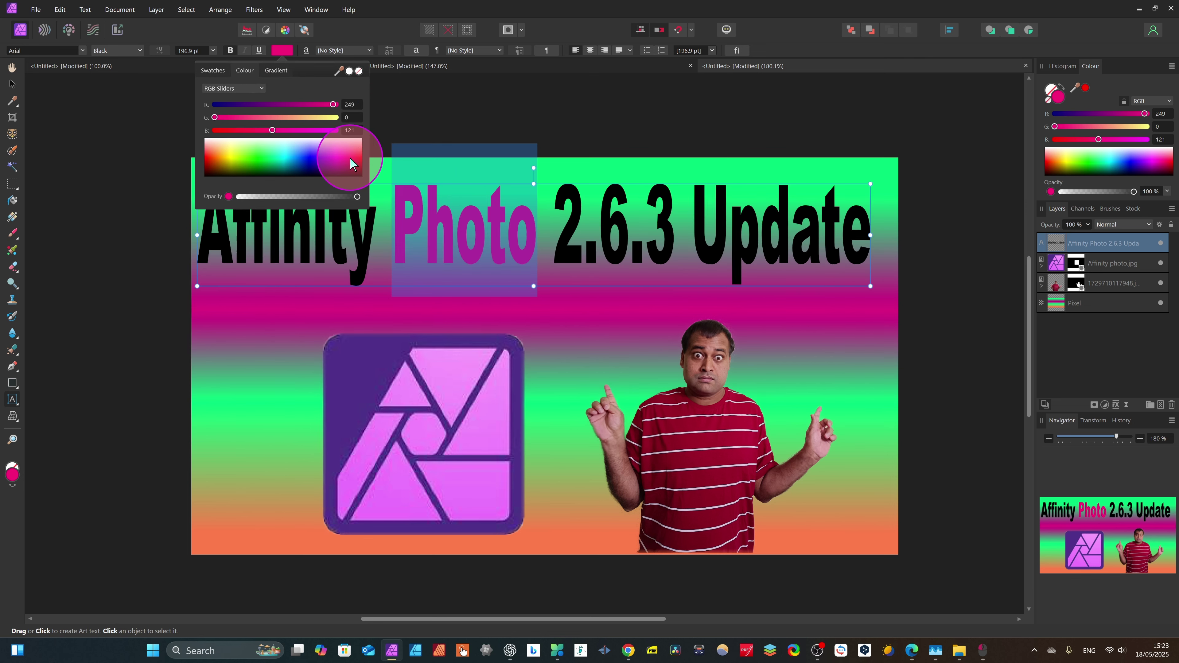
{"action": "mouse_move", "coordinate": [210, 166]}
{"action": "left_mouse_down"}
{"action": "mouse_move", "coordinate": [361, 158]}
{"action": "mouse_move", "coordinate": [205, 150]}
{"action": "mouse_move", "coordinate": [213, 160]}
{"action": "left_mouse_up"}
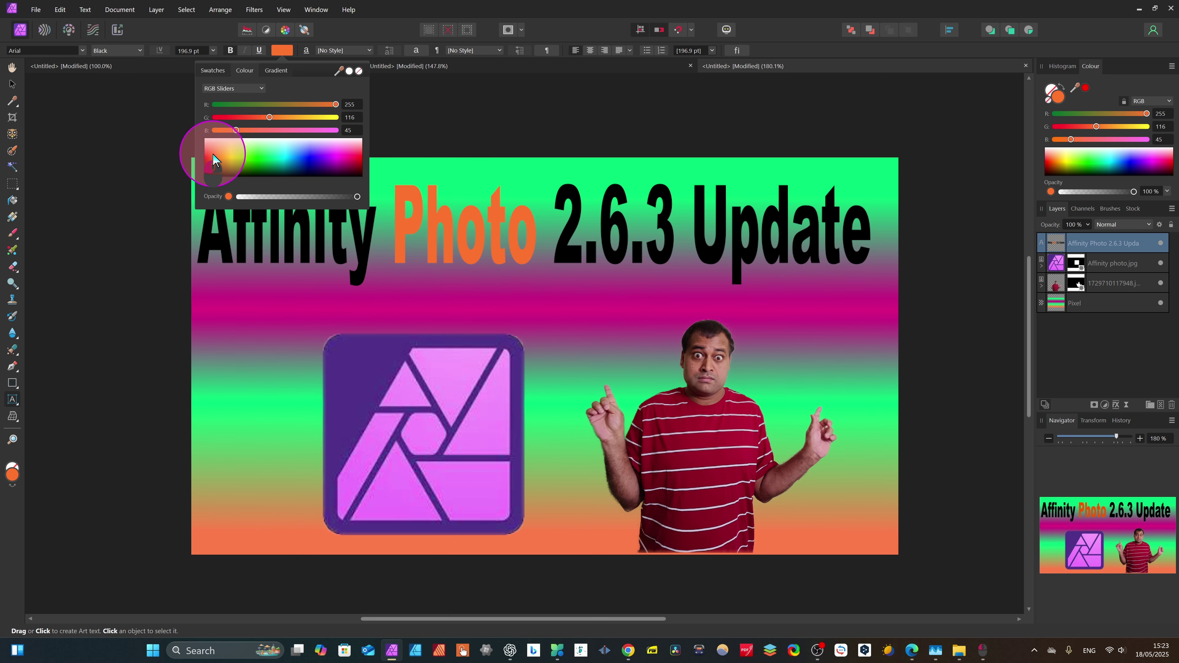
- Colour the word "Update" in the title pink, RGB 255, 61, 142
{"action": "left_click", "coordinate": [699, 226]}
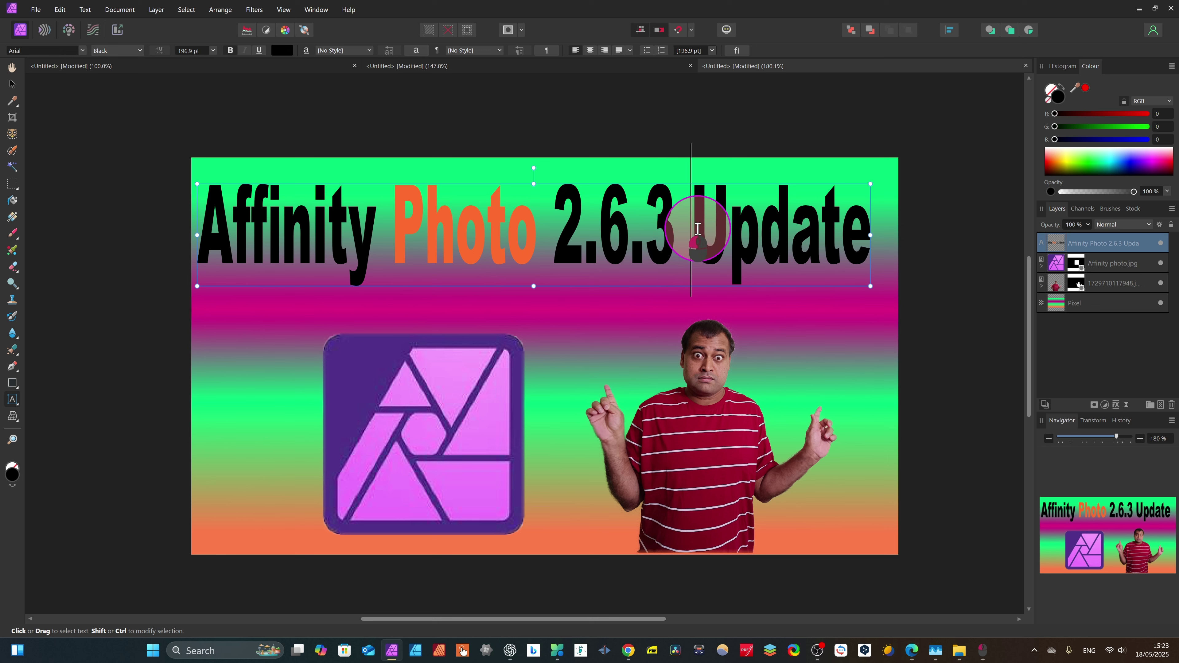
{"action": "left_click_drag", "start_coordinate": [694, 227], "coordinate": [860, 230]}
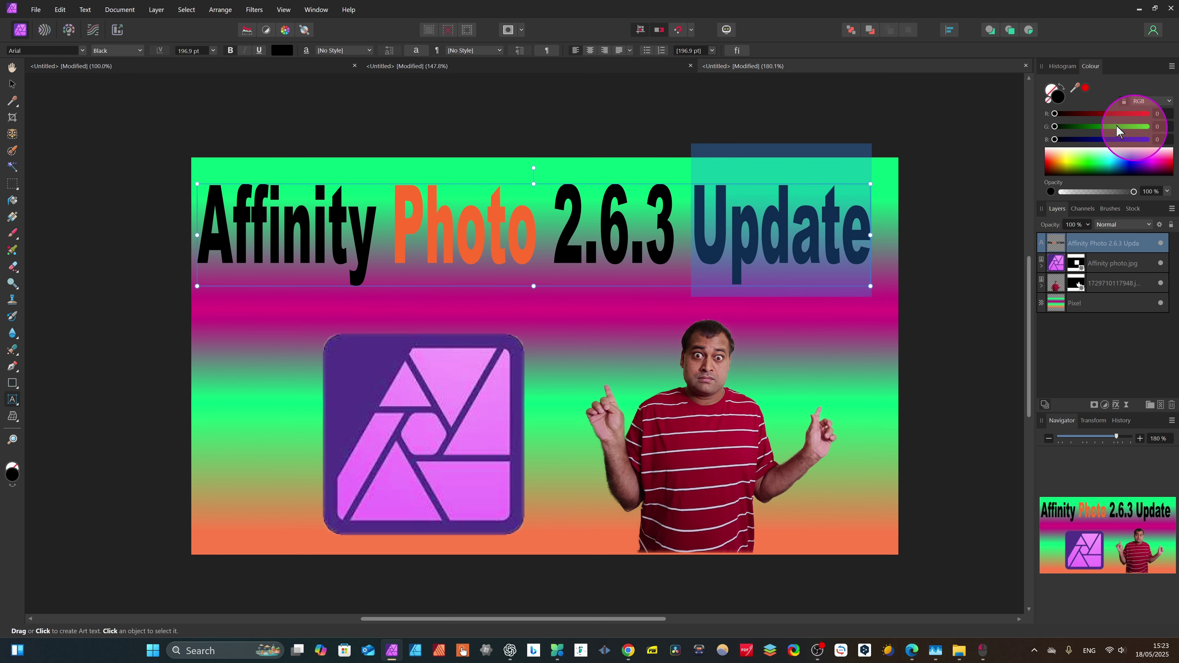
{"action": "left_click", "coordinate": [281, 50]}
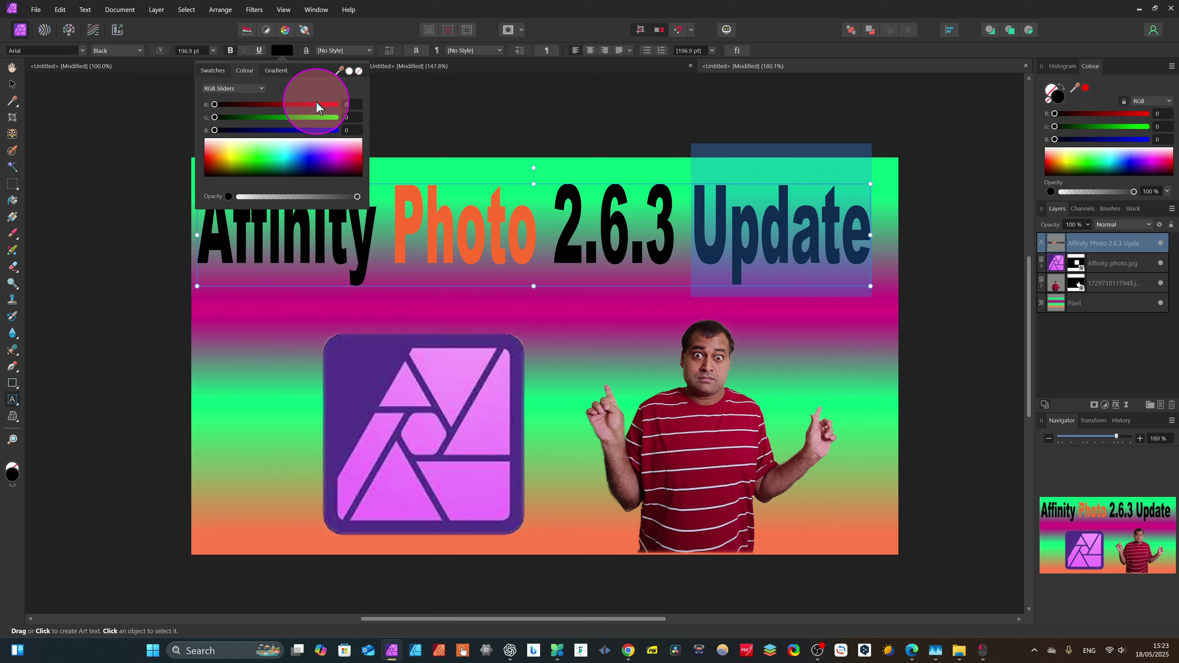
{"action": "left_click_drag", "start_coordinate": [335, 164], "coordinate": [348, 159]}
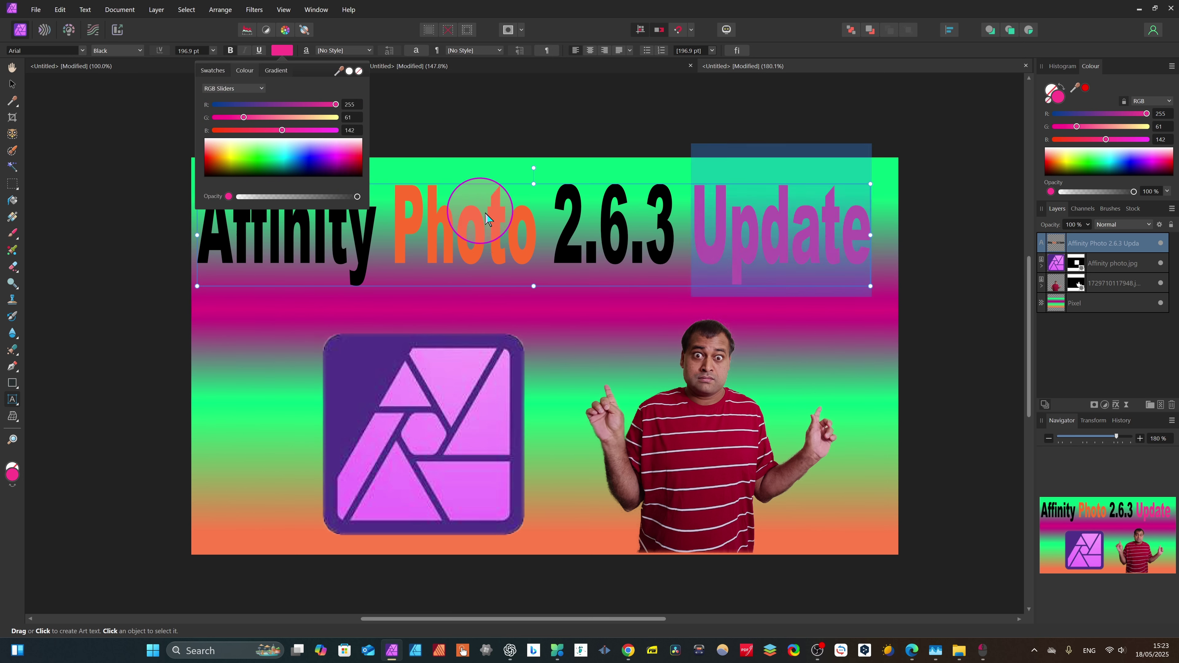
{"action": "left_click", "coordinate": [507, 218]}
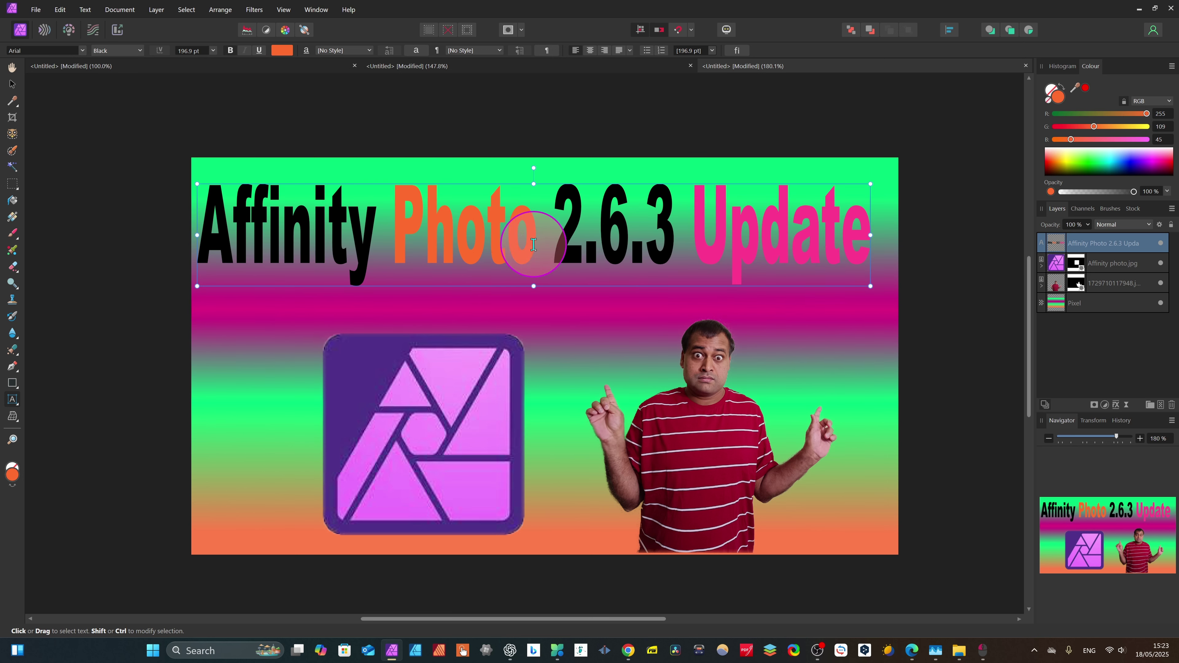
- Apply the 3D and Outline layer effects to the title text and leave Bevel / Emboss off after trying it
{"action": "left_click_drag", "start_coordinate": [200, 242], "coordinate": [866, 256]}
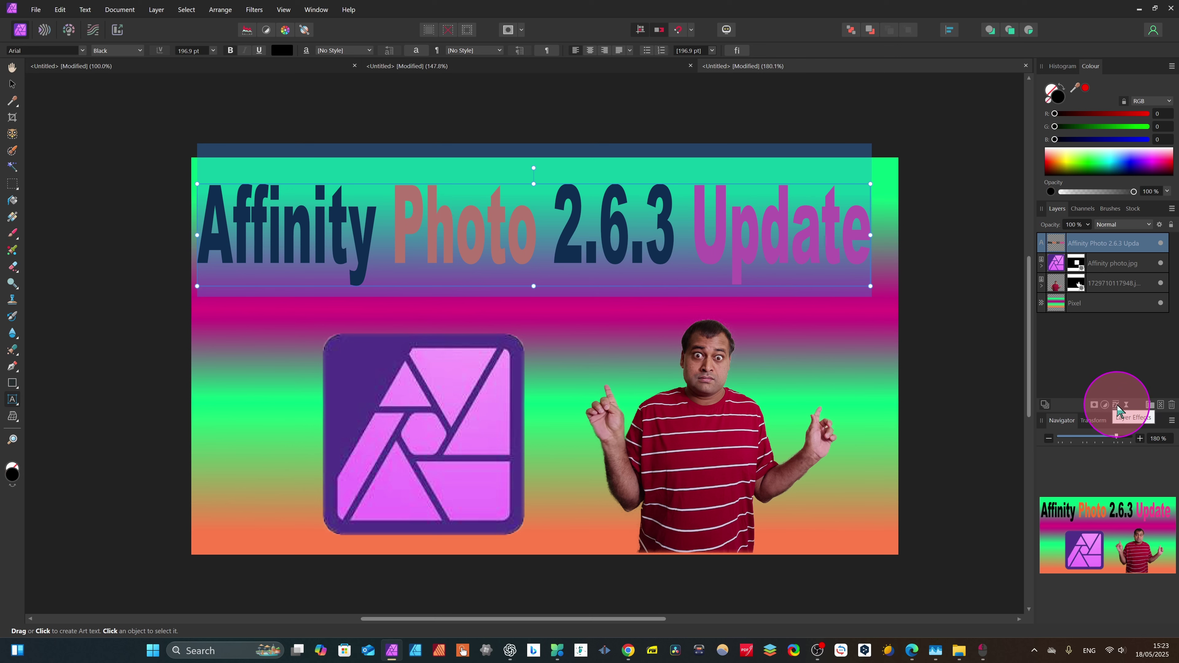
{"action": "left_click", "coordinate": [1116, 405]}
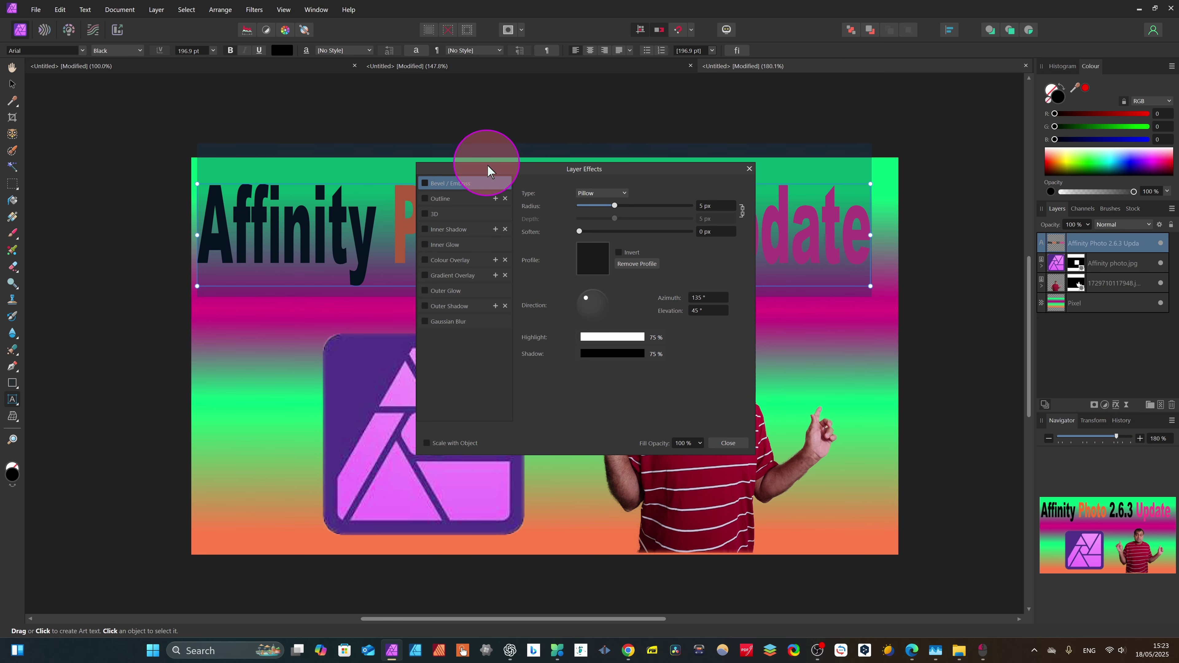
{"action": "left_click_drag", "start_coordinate": [487, 171], "coordinate": [891, 262]}
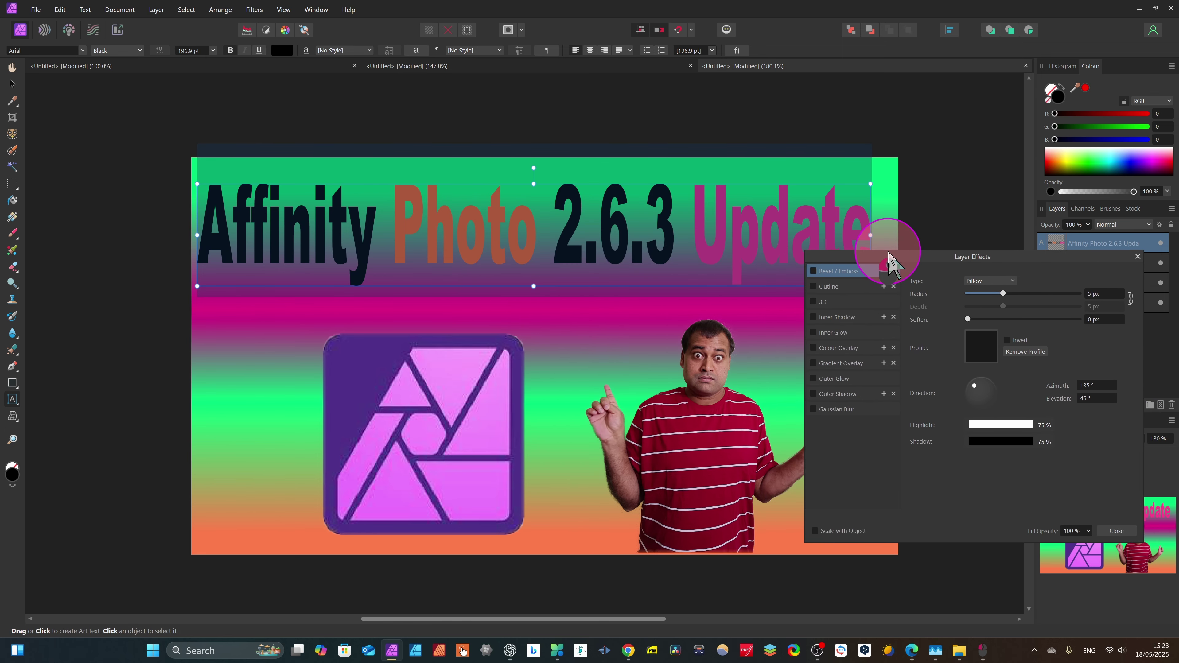
{"action": "left_click", "coordinate": [813, 301]}
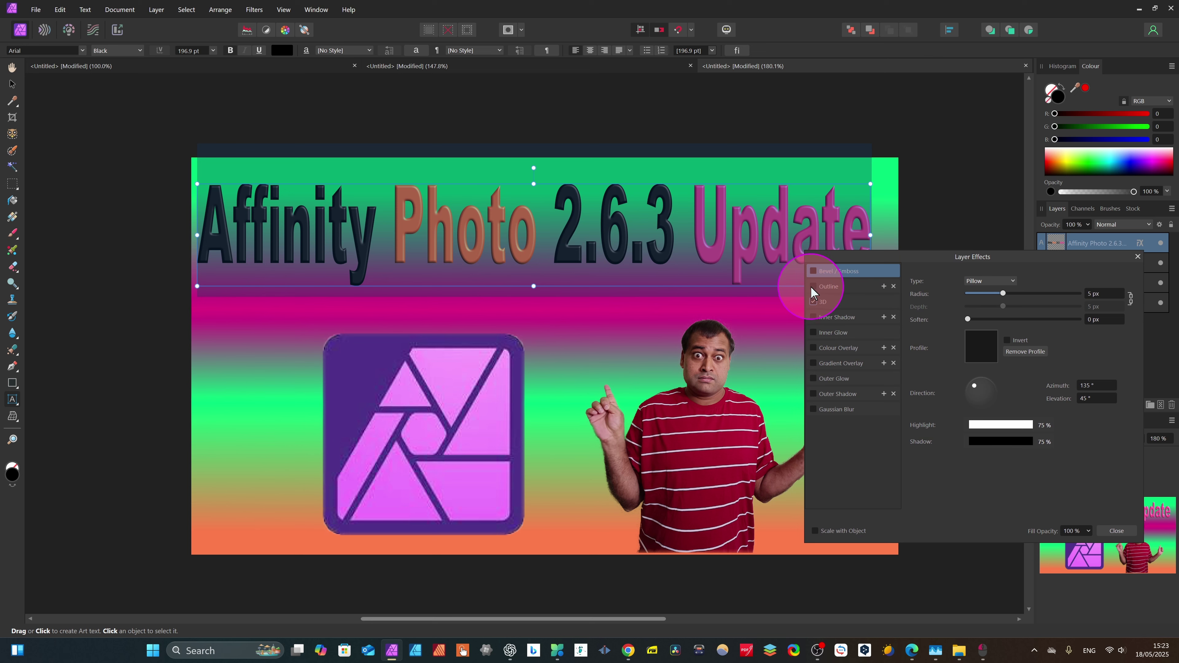
{"action": "left_click", "coordinate": [813, 286]}
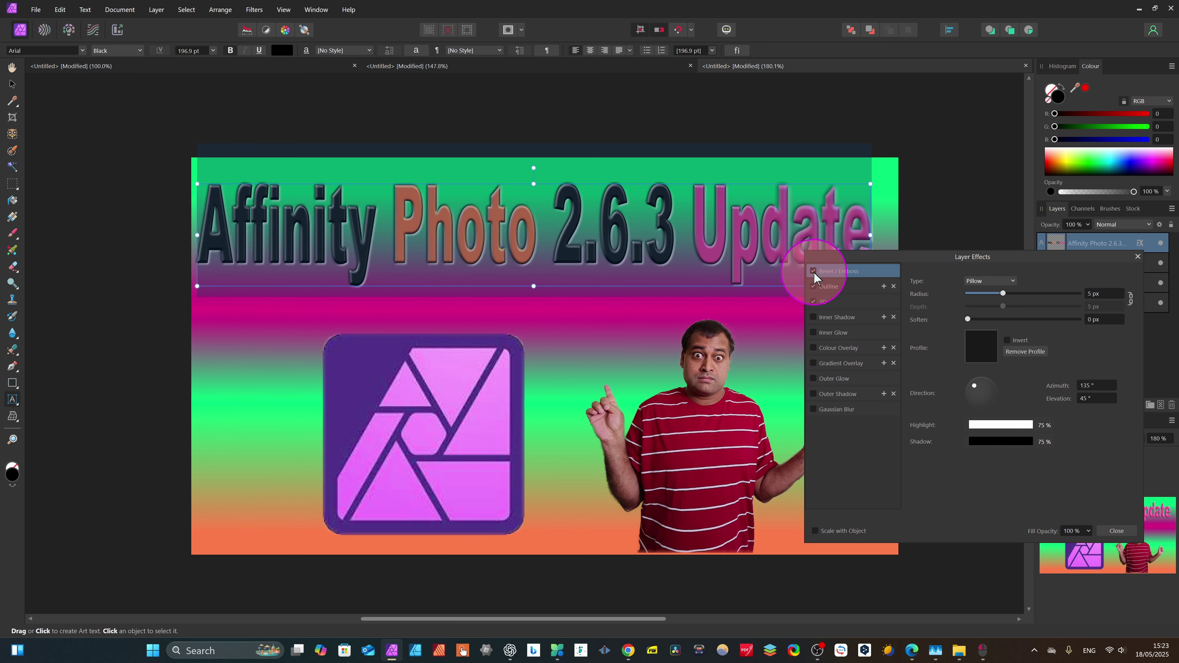
{"action": "left_click", "coordinate": [813, 272]}
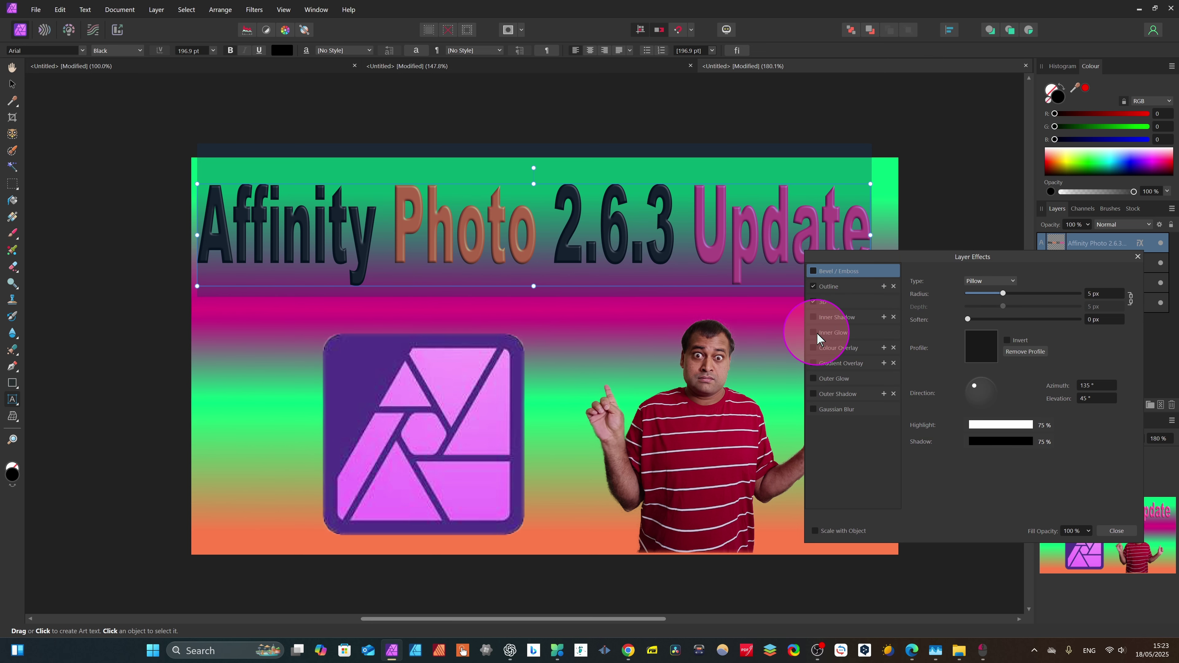
{"action": "left_click", "coordinate": [813, 410]}
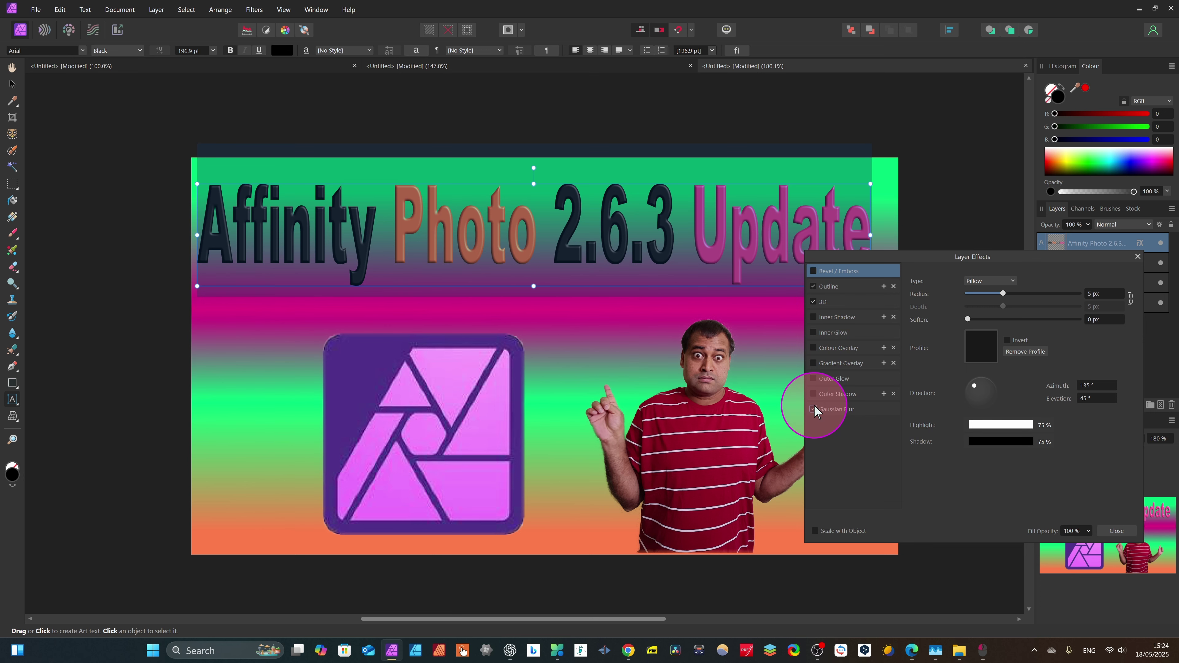
{"action": "left_click", "coordinate": [831, 410]}
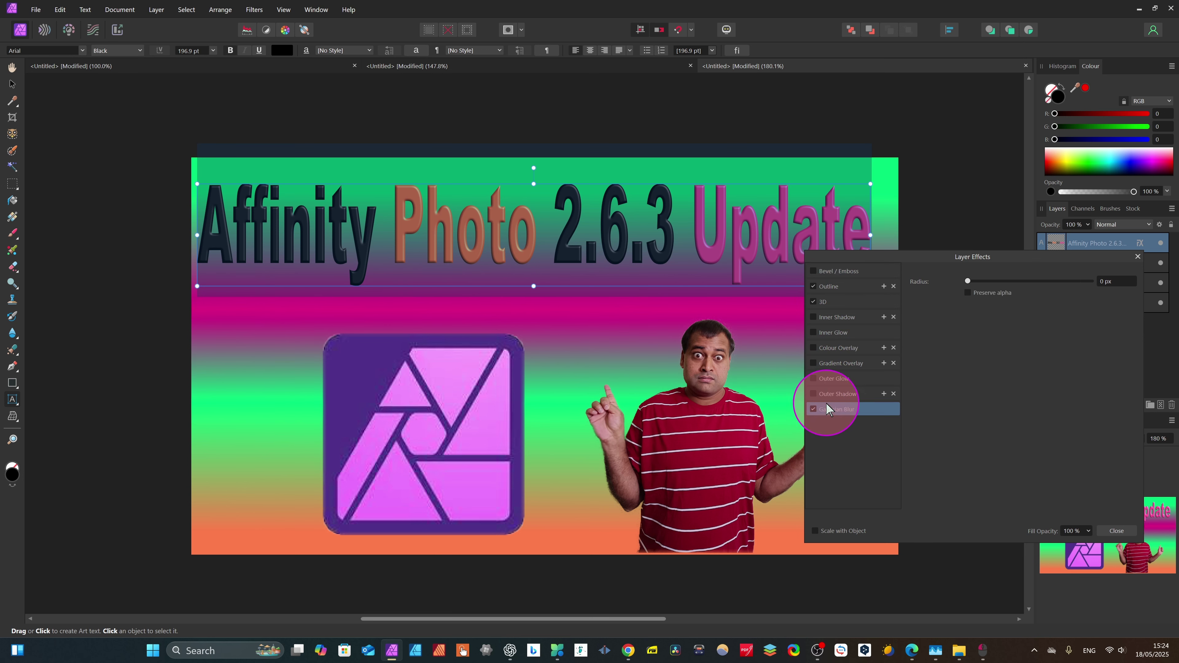
{"action": "left_click", "coordinate": [813, 410]}
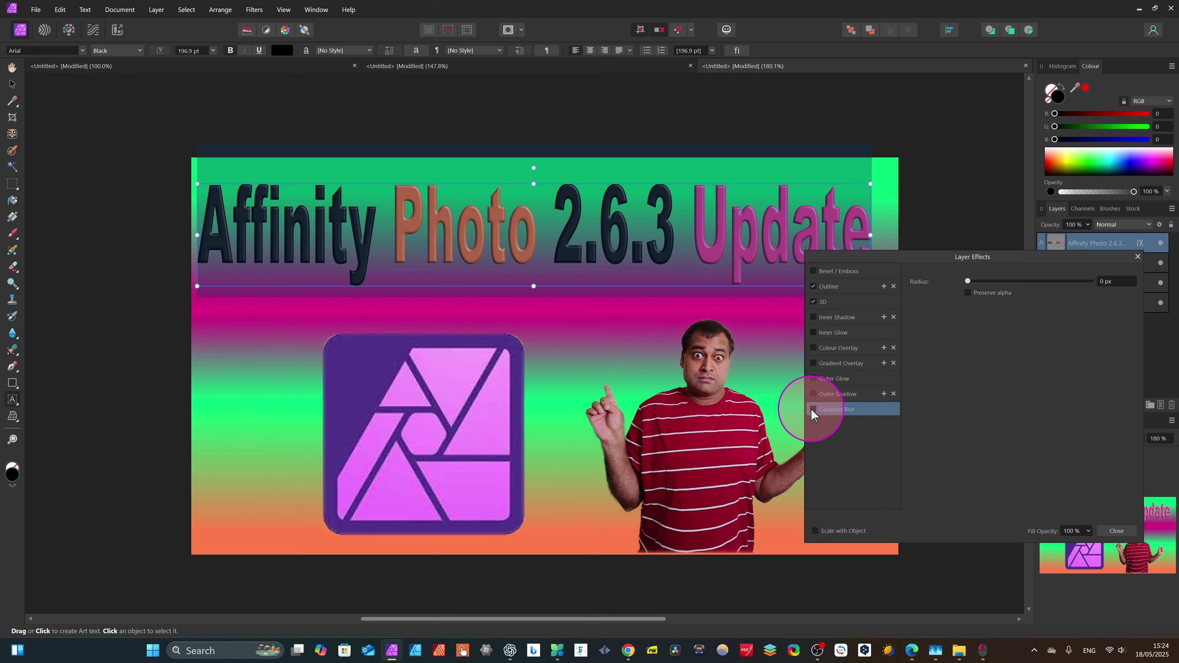
- Enable Gradient Overlay on the title, add a second linear gradient overlay and set its gradient mid point to about 48%
{"action": "left_click", "coordinate": [813, 363]}
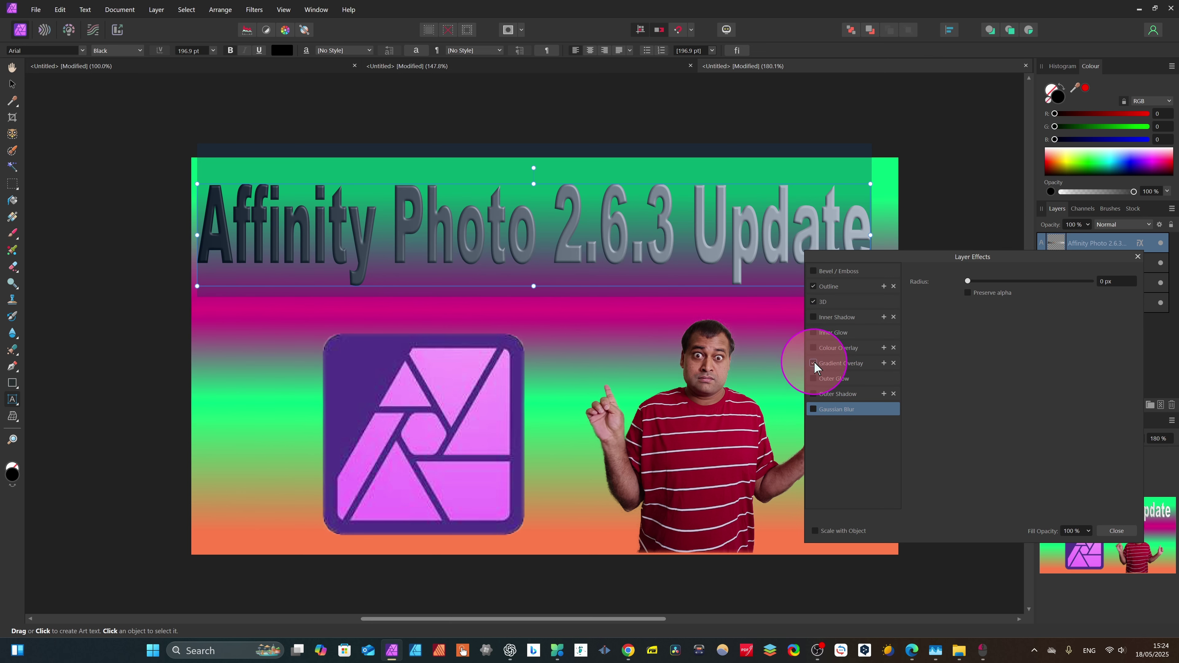
{"action": "left_click", "coordinate": [882, 363]}
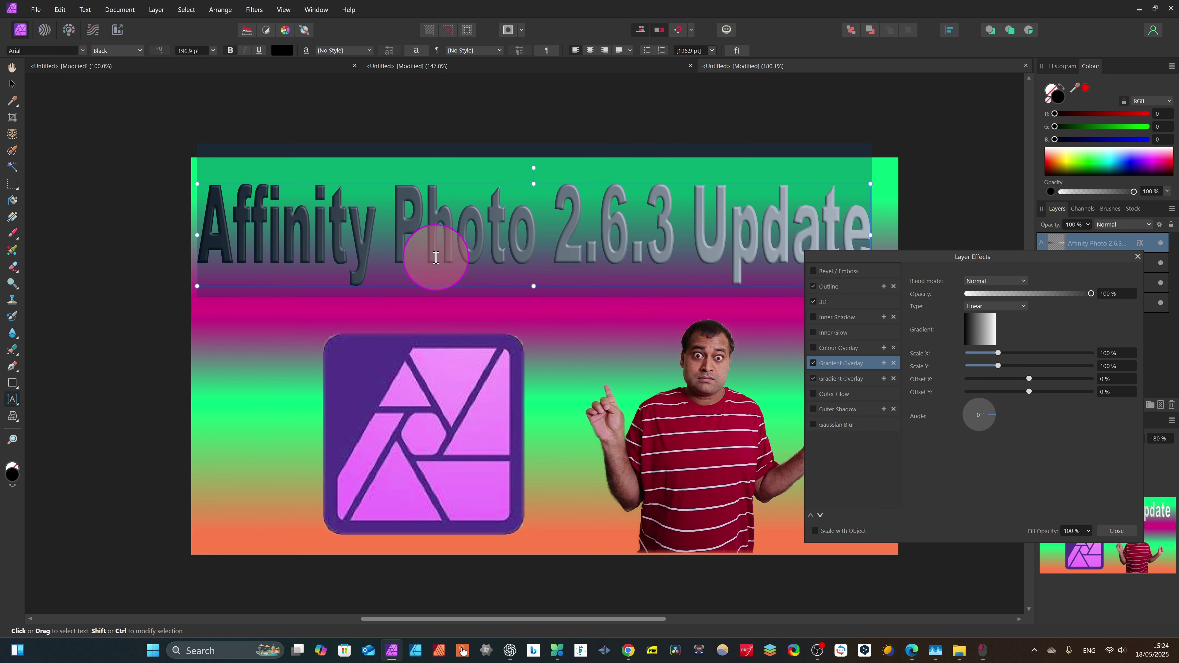
{"action": "left_click", "coordinate": [979, 328]}
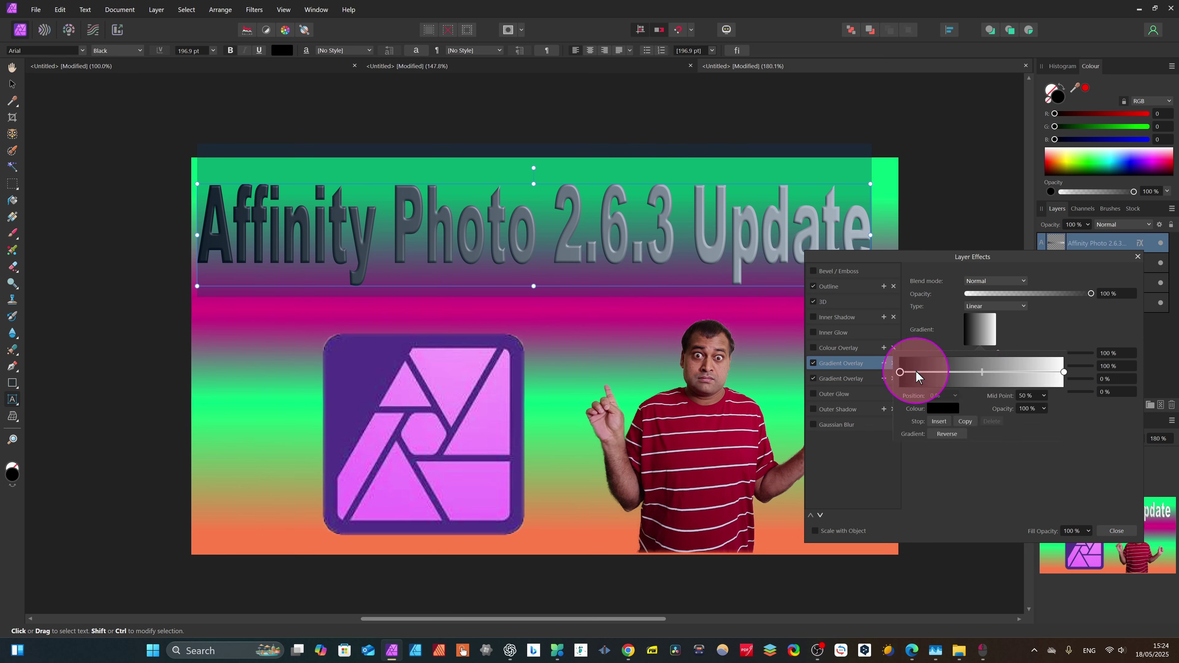
{"action": "left_click", "coordinate": [900, 373]}
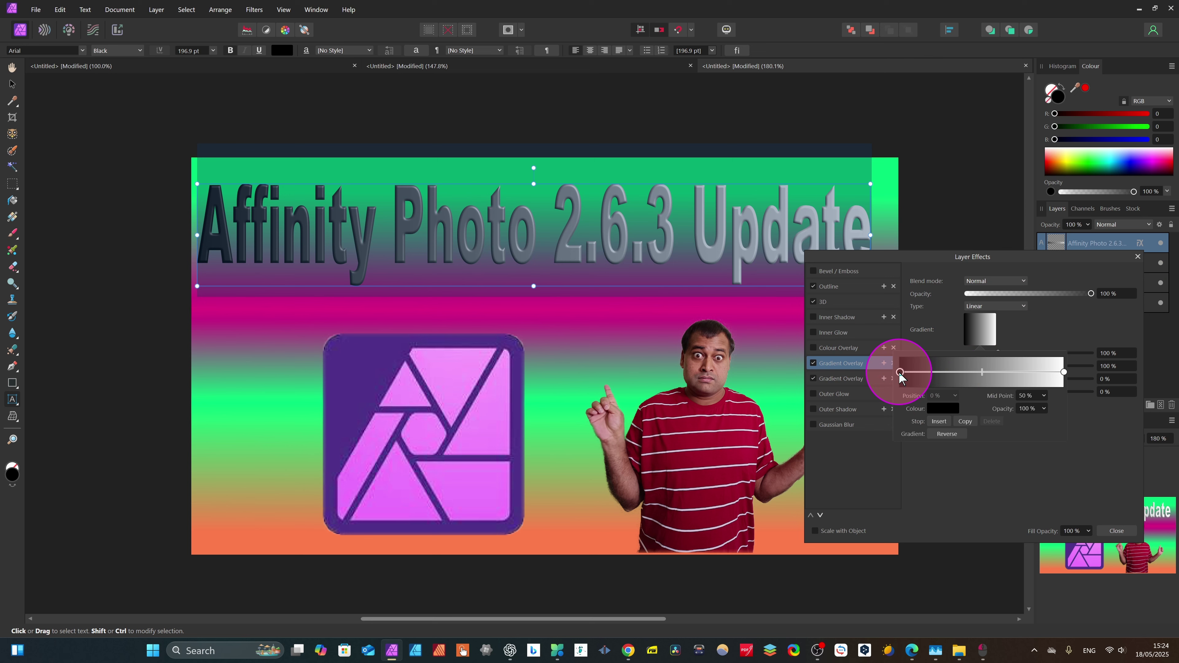
{"action": "left_click", "coordinate": [982, 373]}
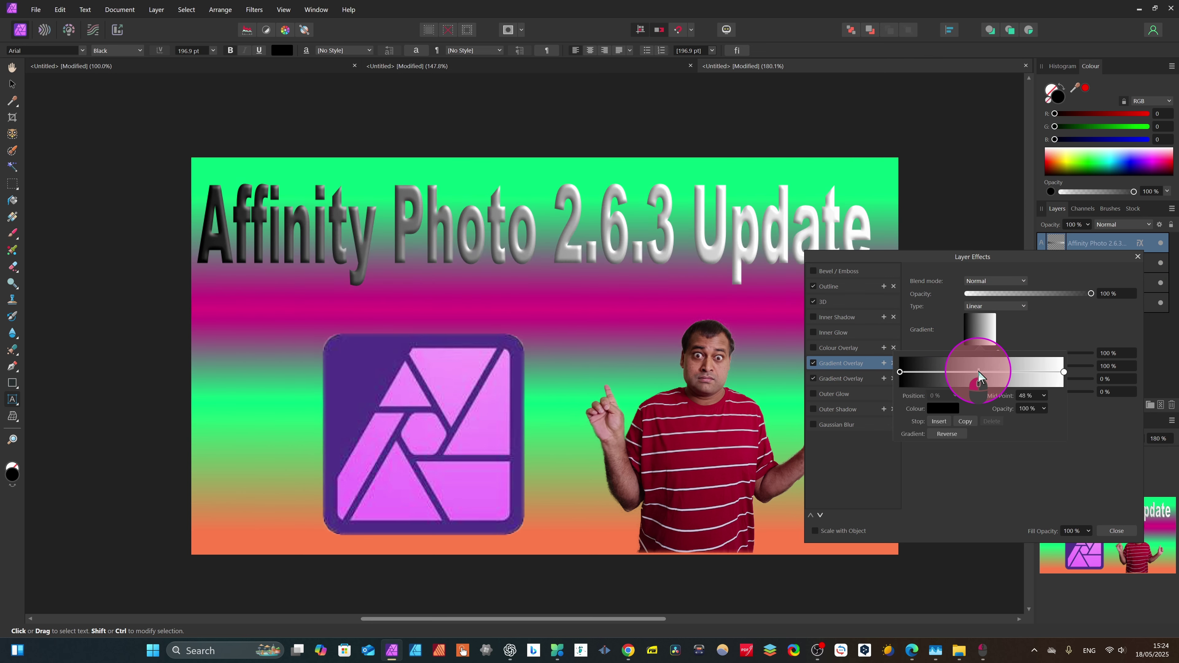
- Colour the end stop of the title's gradient overlay yellow-green, RGB 217, 255, 45
{"action": "left_click", "coordinate": [1064, 373]}
{"action": "left_click", "coordinate": [943, 408]}
{"action": "left_click", "coordinate": [905, 492]}
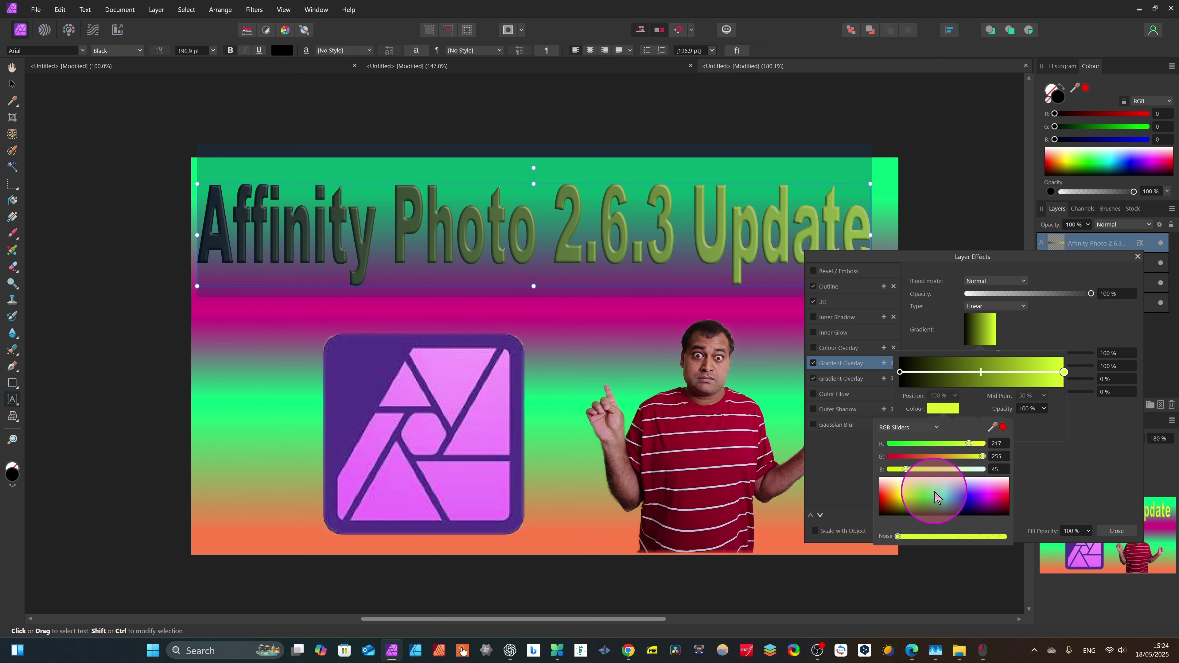
{"action": "left_click", "coordinate": [1057, 461]}
- Insert a stop at 46% in the title's gradient and colour it pink, RGB 255, 69, 168
{"action": "left_click", "coordinate": [975, 372]}
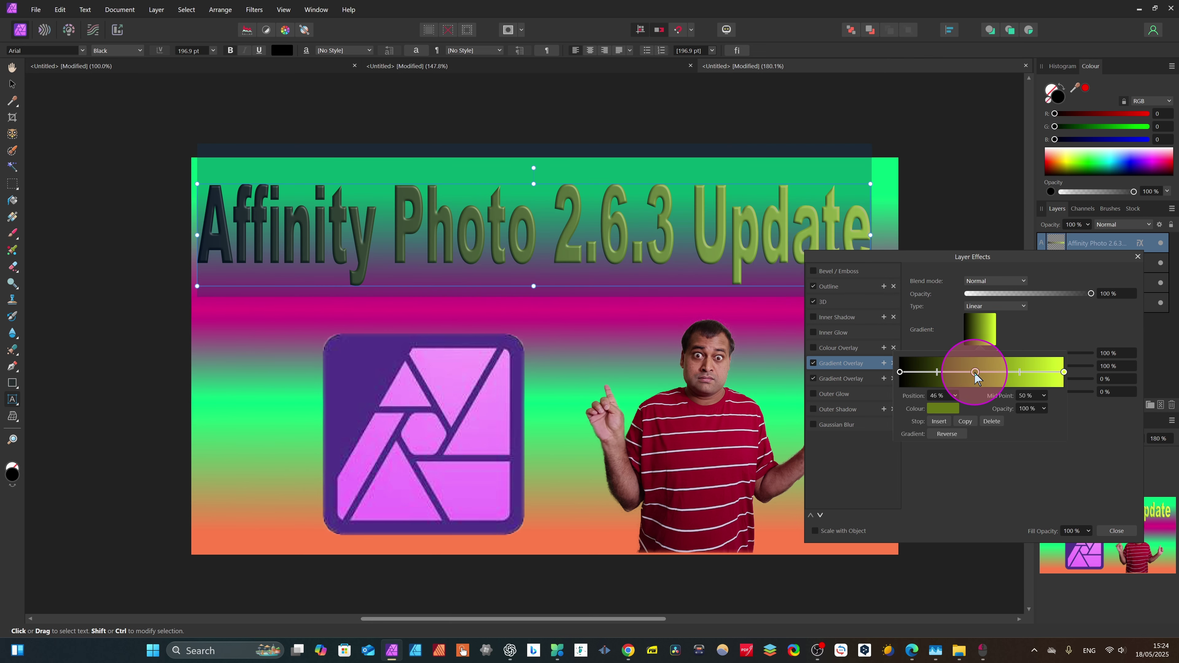
{"action": "left_click", "coordinate": [938, 409]}
{"action": "left_click", "coordinate": [999, 487]}
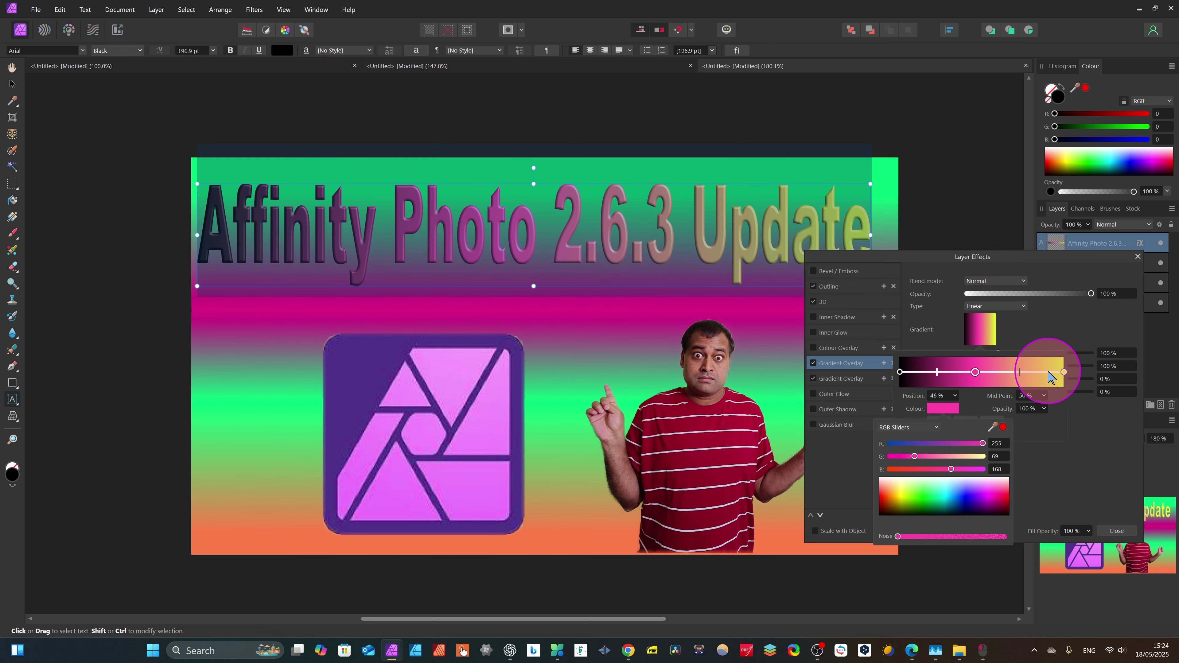
- Insert another gradient stop between the pink stop and the end stop, positioned at 77%
{"action": "left_click", "coordinate": [1035, 372]}
{"action": "left_click", "coordinate": [1030, 372]}
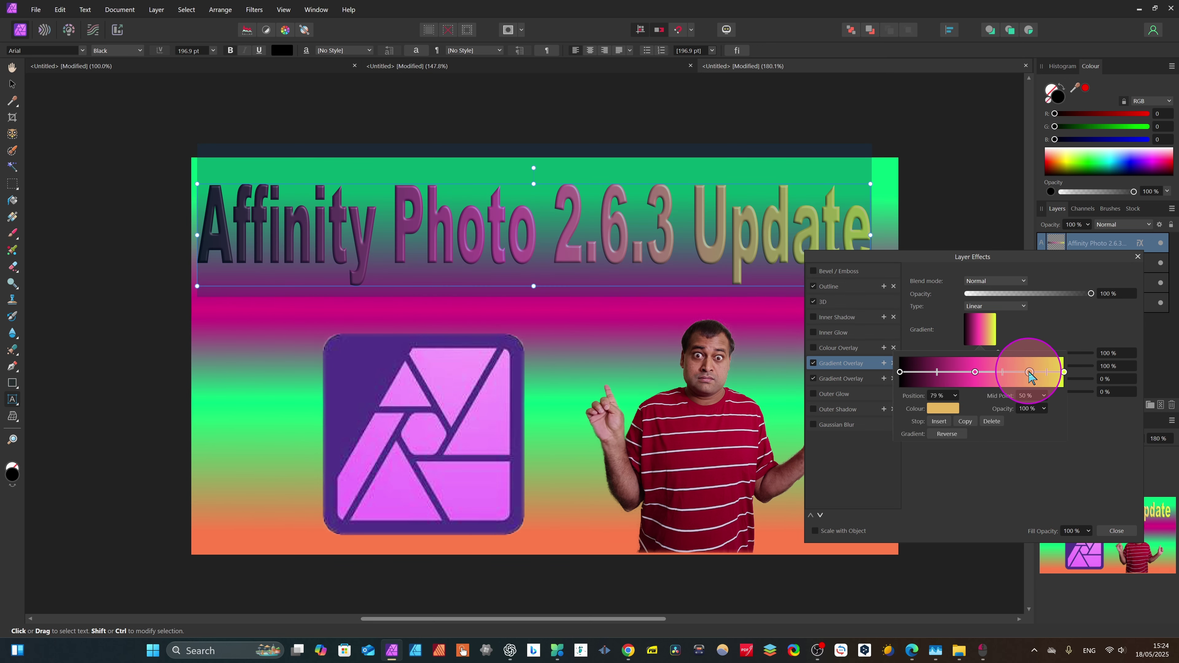
{"action": "left_click_drag", "start_coordinate": [1027, 371], "coordinate": [1026, 374]}
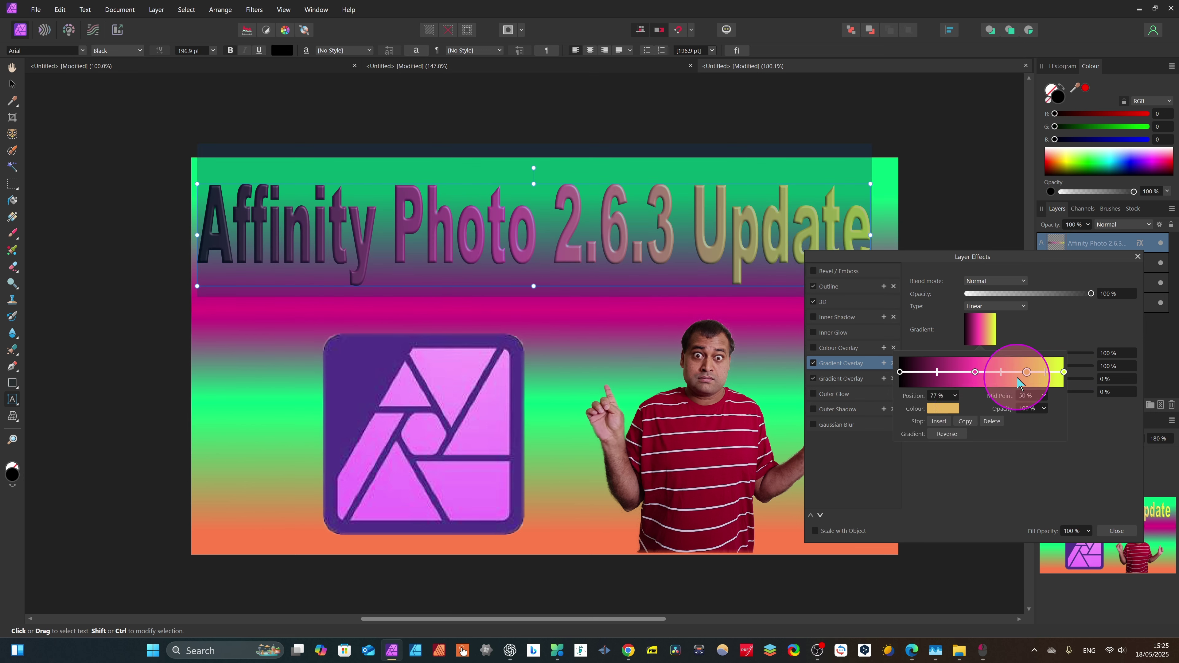
- Colour the 77% gradient stop light green, RGB 202, 255, 152, after trying pink, mint, navy and olive
{"action": "left_click", "coordinate": [947, 411]}
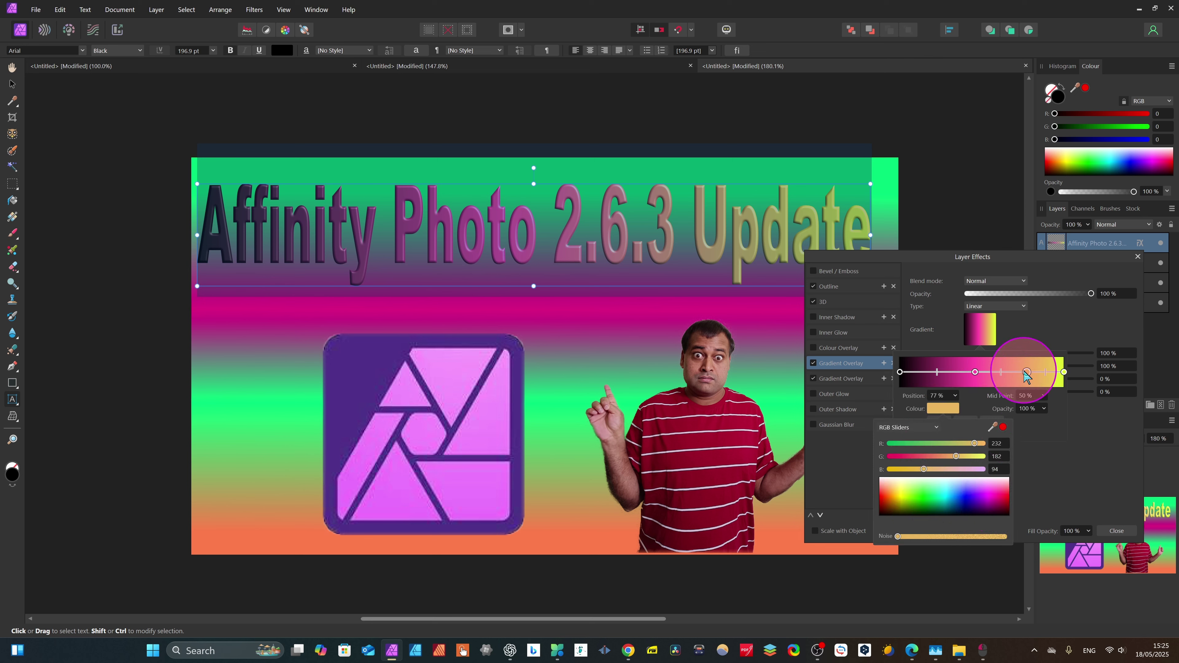
{"action": "left_click", "coordinate": [997, 492]}
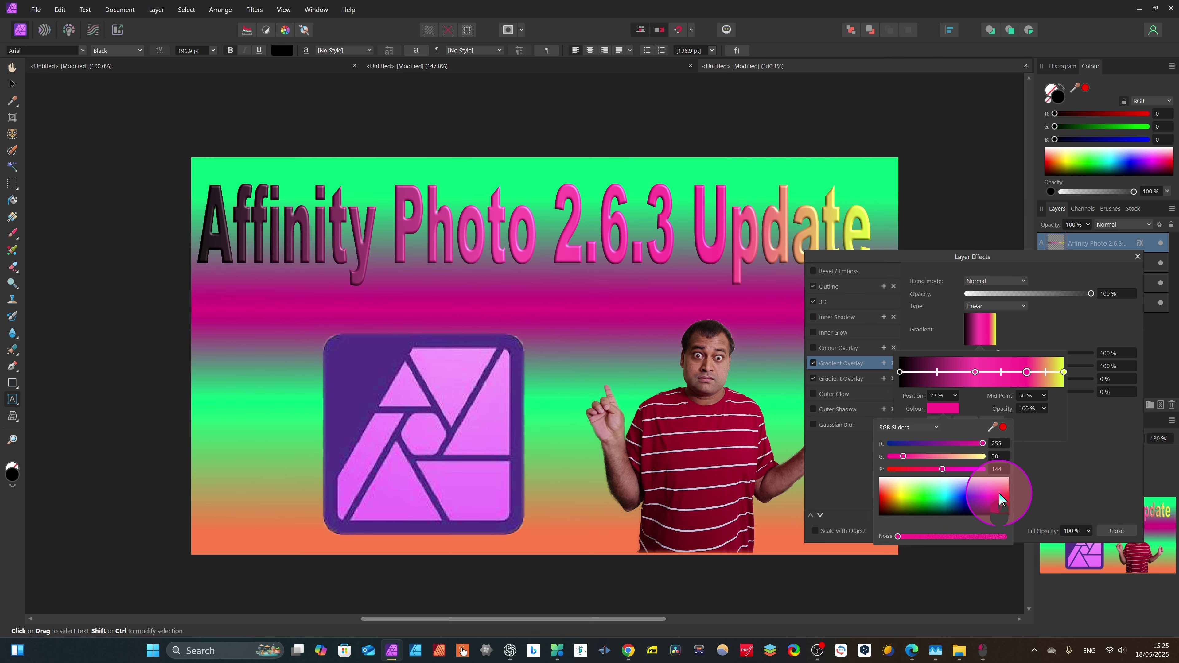
{"action": "left_click", "coordinate": [938, 495]}
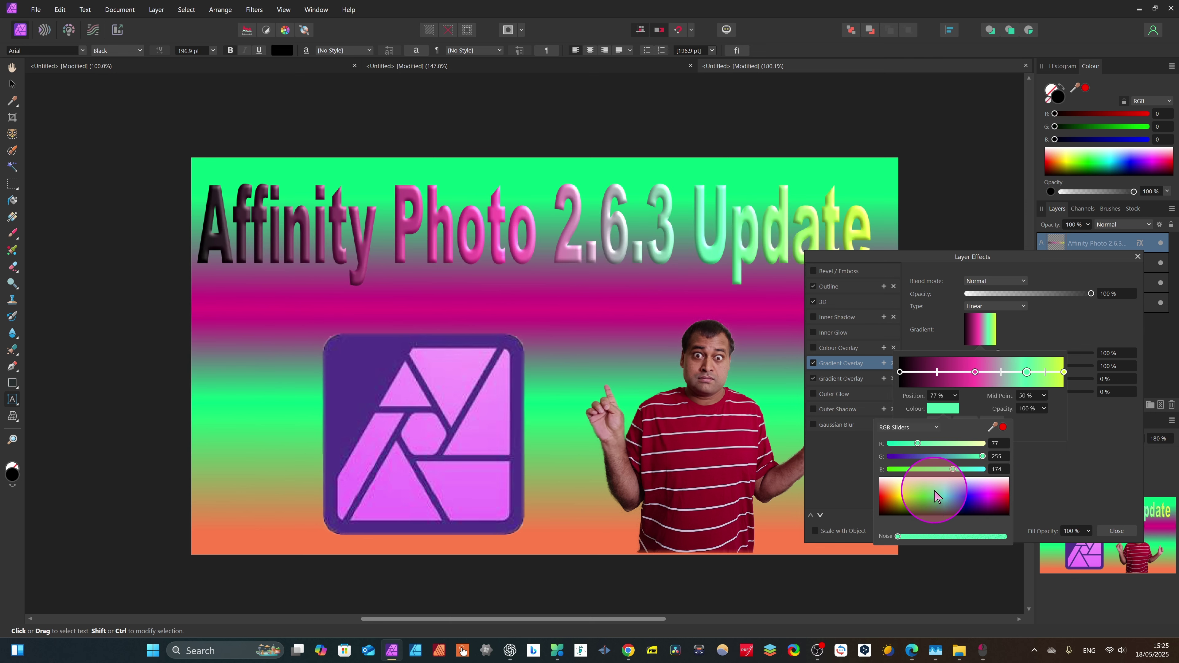
{"action": "left_click", "coordinate": [907, 509]}
{"action": "left_click", "coordinate": [966, 511]}
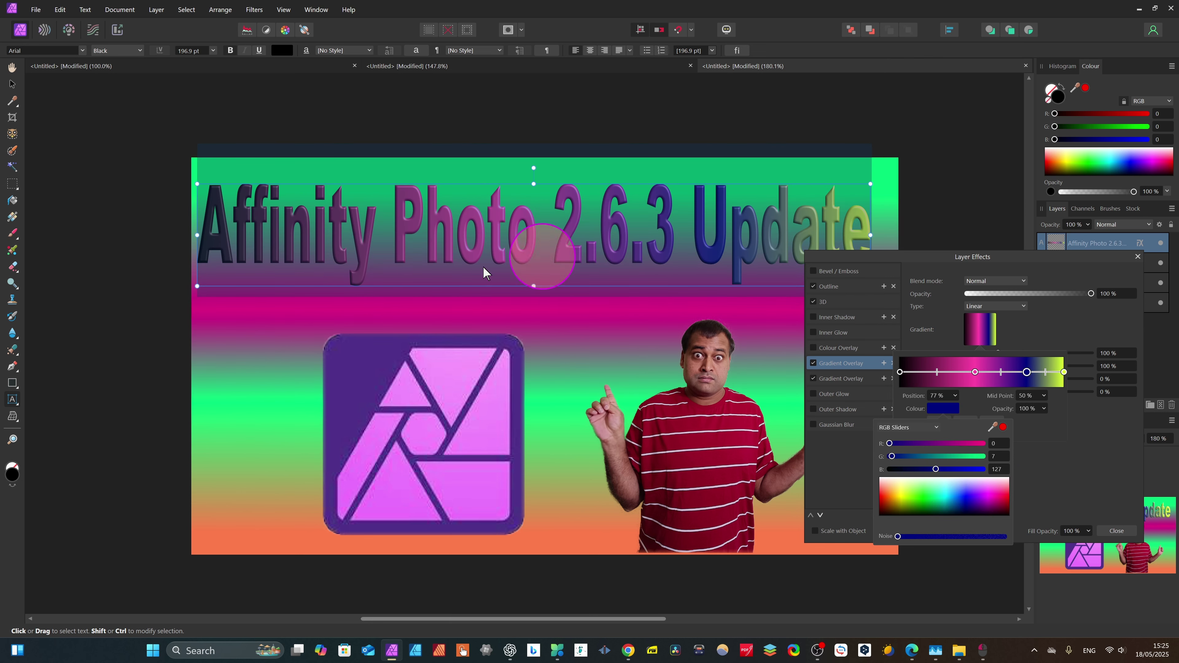
{"action": "left_click", "coordinate": [903, 508]}
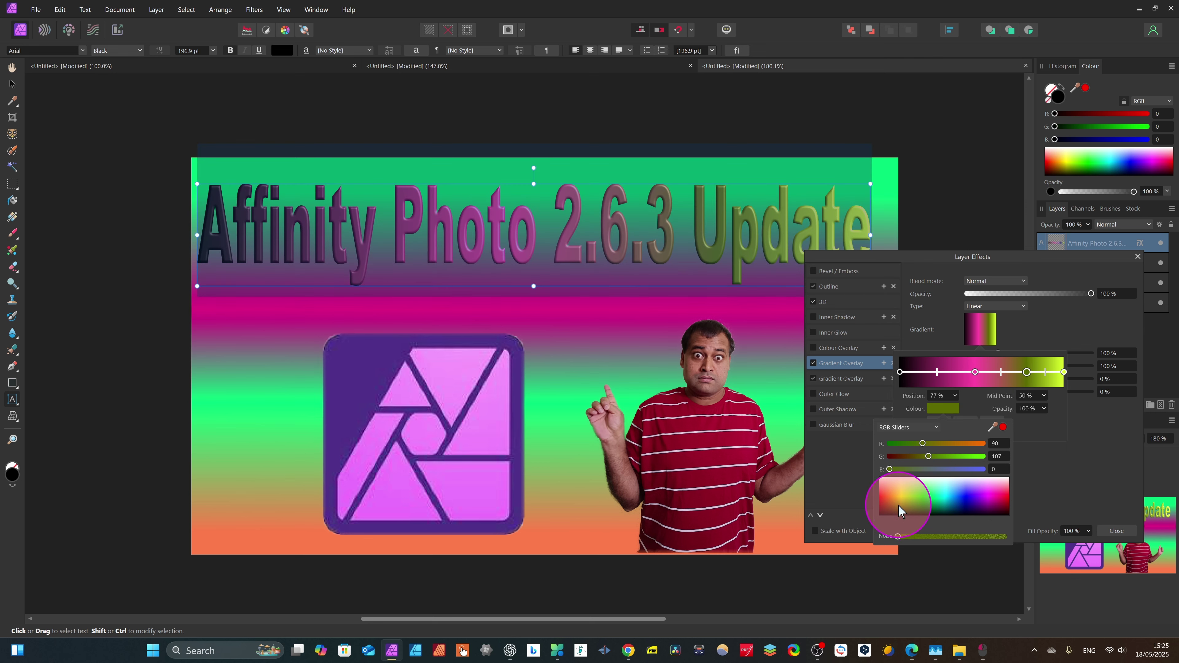
{"action": "left_click", "coordinate": [901, 373]}
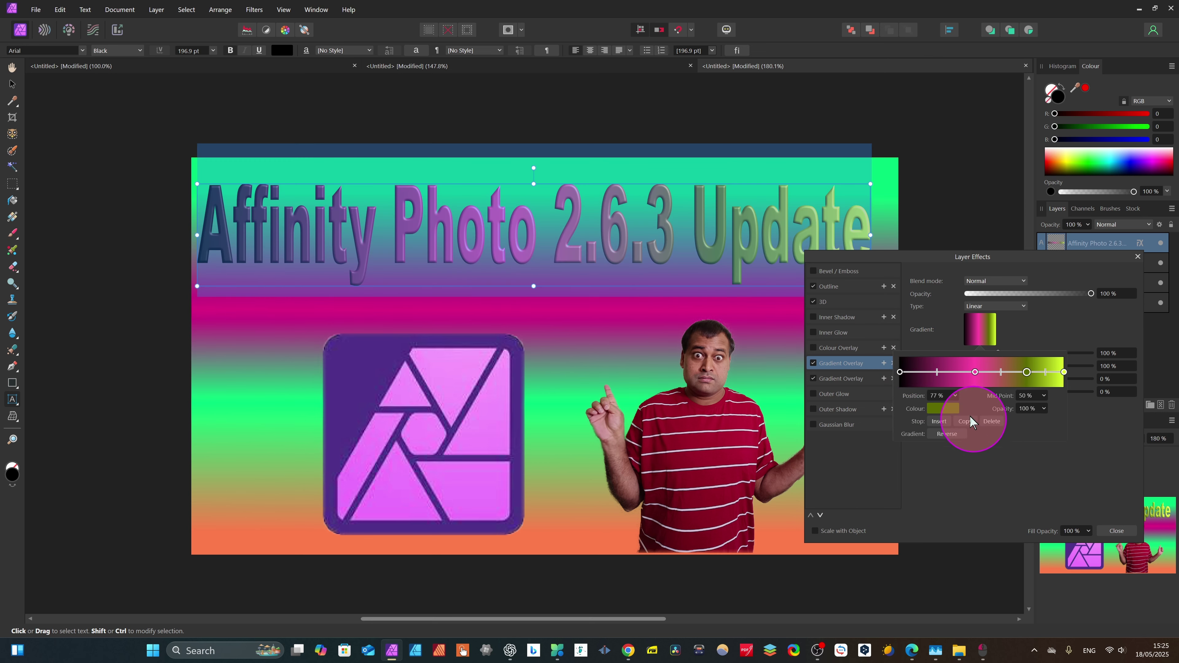
{"action": "left_click", "coordinate": [943, 409]}
{"action": "left_click", "coordinate": [913, 485]}
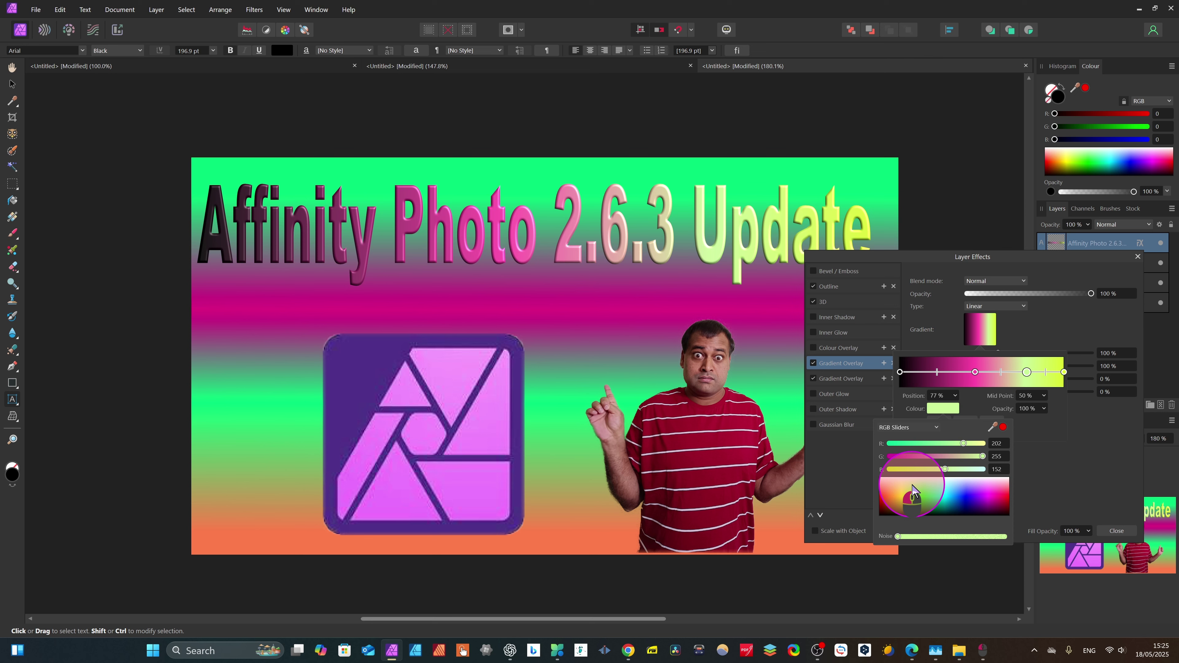
{"action": "left_click", "coordinate": [1138, 260]}
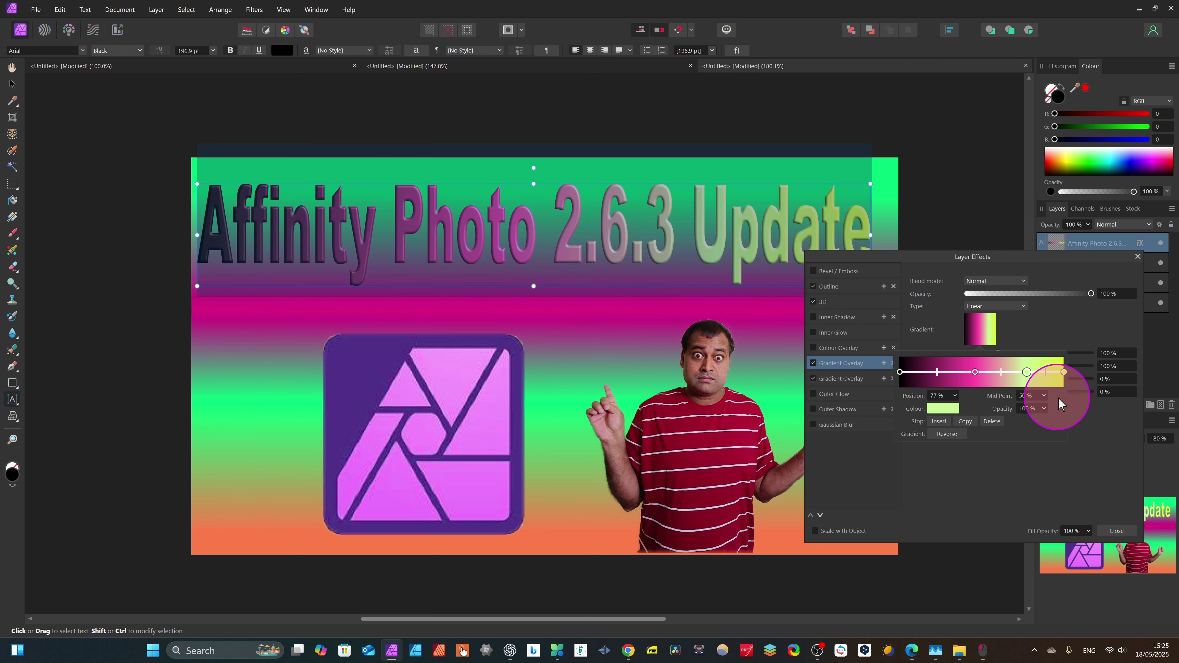
- Colour the end stop of the title's gradient blue-violet and close the layer effects
{"action": "left_click", "coordinate": [1064, 371]}
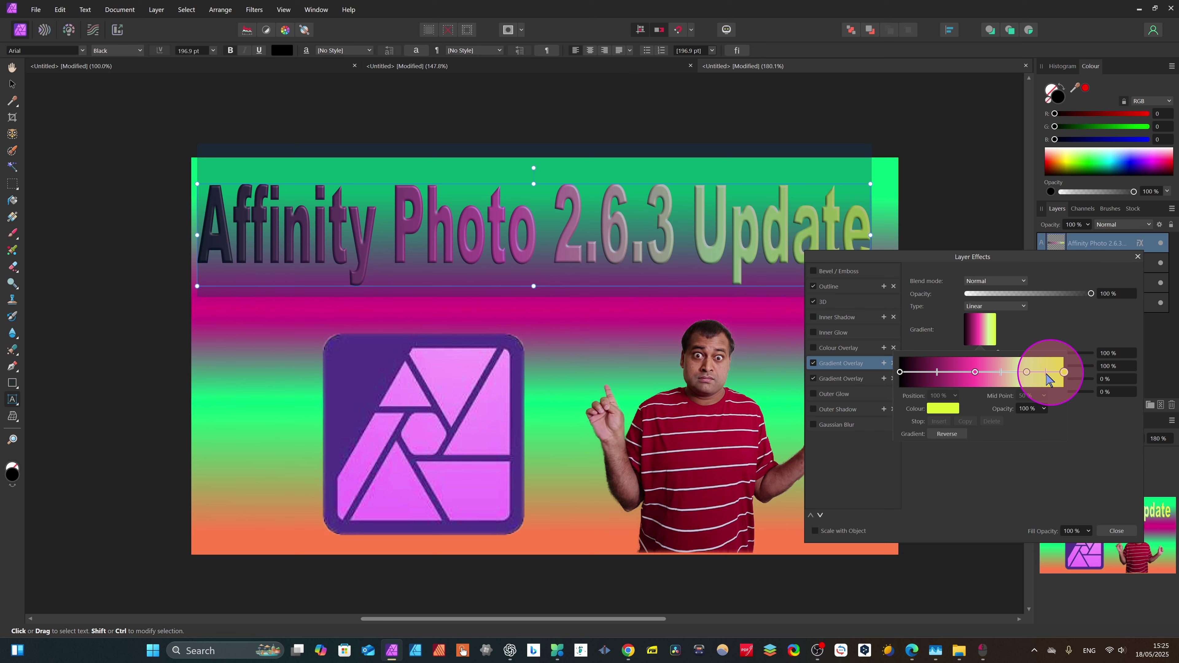
{"action": "left_click", "coordinate": [943, 409]}
{"action": "left_click", "coordinate": [981, 500]}
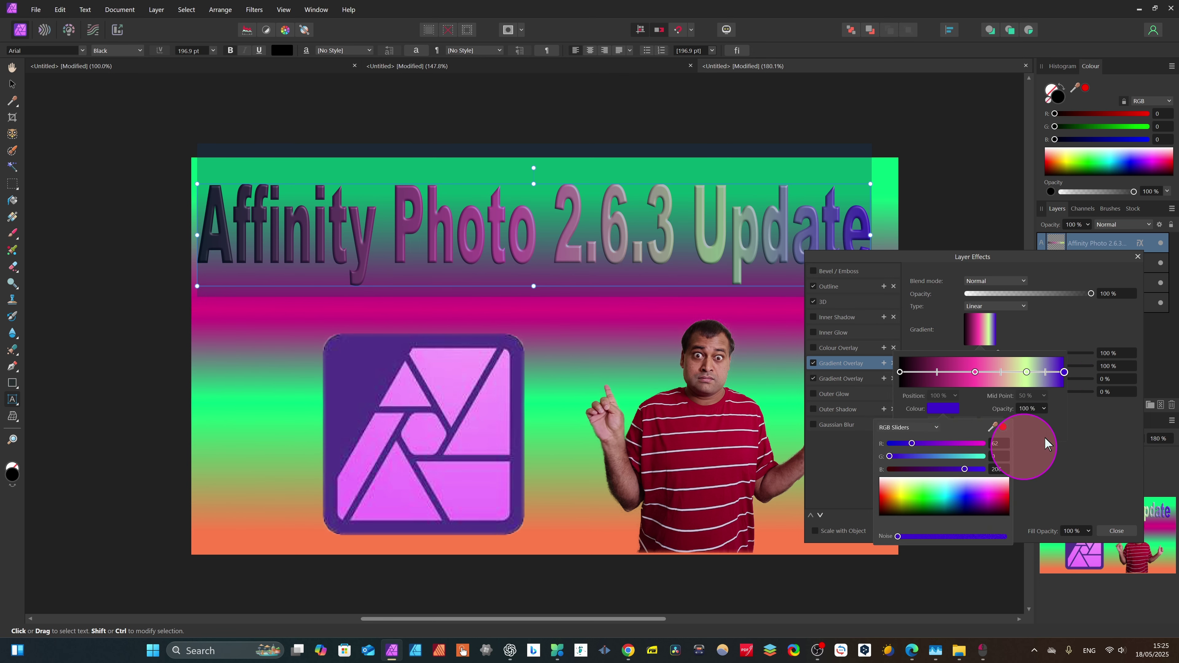
{"action": "left_click", "coordinate": [1138, 259]}
{"action": "left_click", "coordinate": [1137, 258]}
{"action": "key", "text": "Escape"}
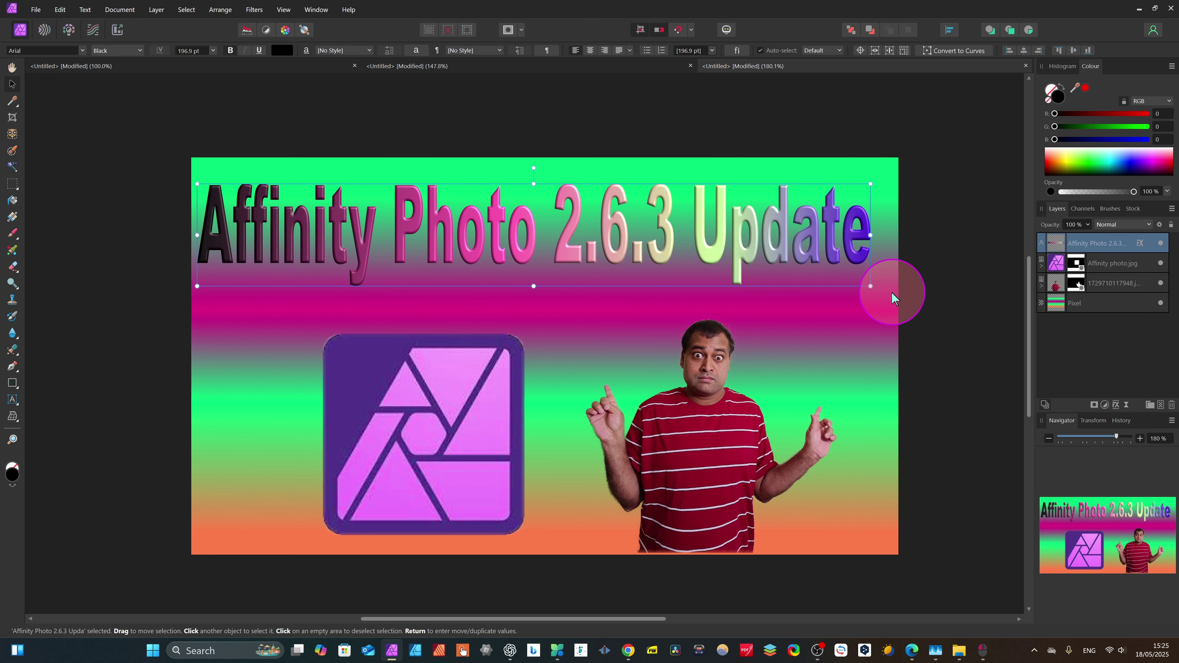
- Enlarge the title to about 202.2 pt so it spans almost the full width of the canvas
{"action": "left_click_drag", "start_coordinate": [870, 286], "coordinate": [886, 315]}
{"action": "left_click", "coordinate": [534, 242]}
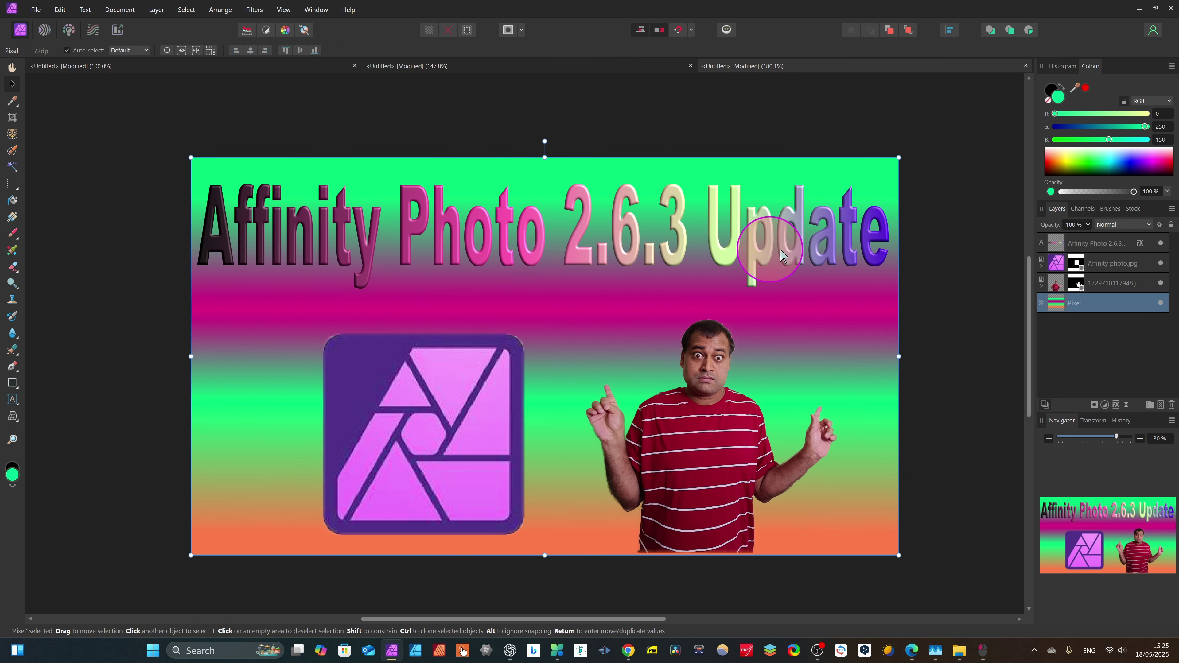
{"action": "left_click", "coordinate": [810, 245]}
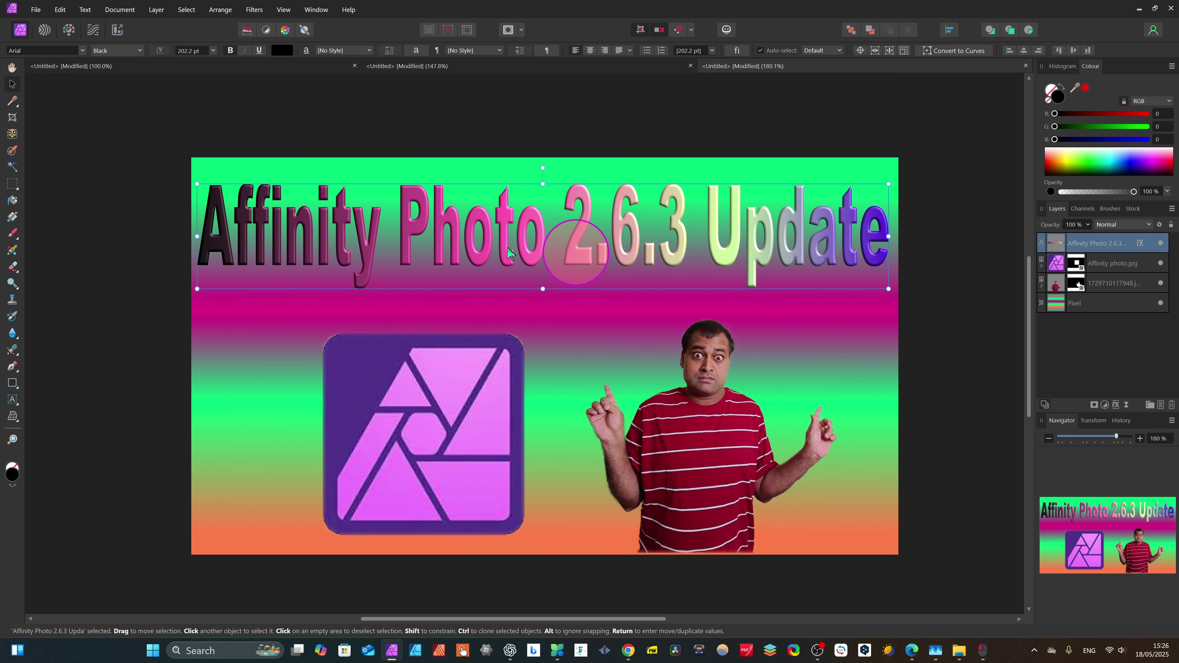
{"action": "double_click", "coordinate": [674, 242]}
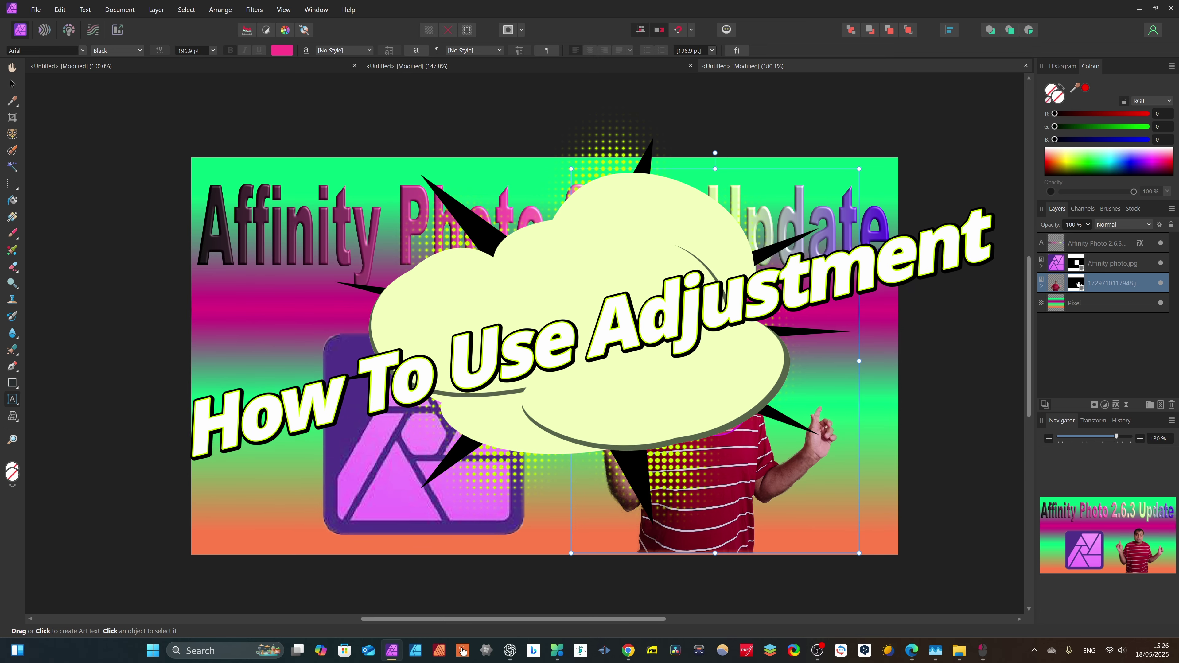
{"action": "left_click", "coordinate": [1110, 208]}
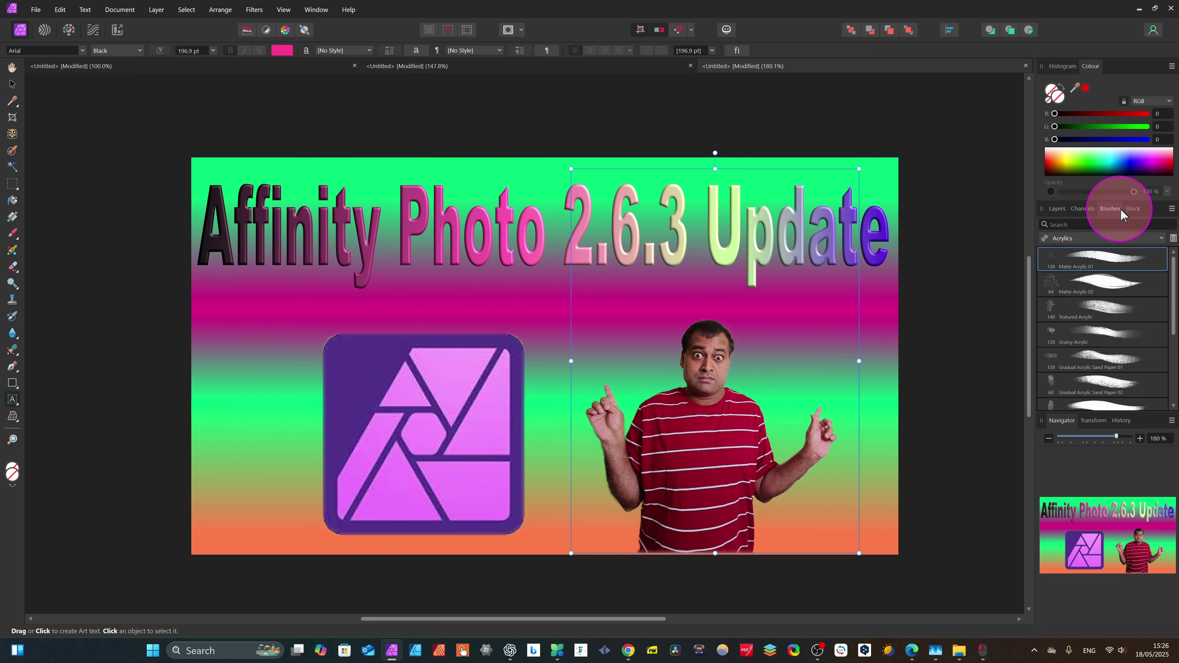
{"action": "left_click", "coordinate": [1133, 210]}
{"action": "left_click", "coordinate": [1082, 209]}
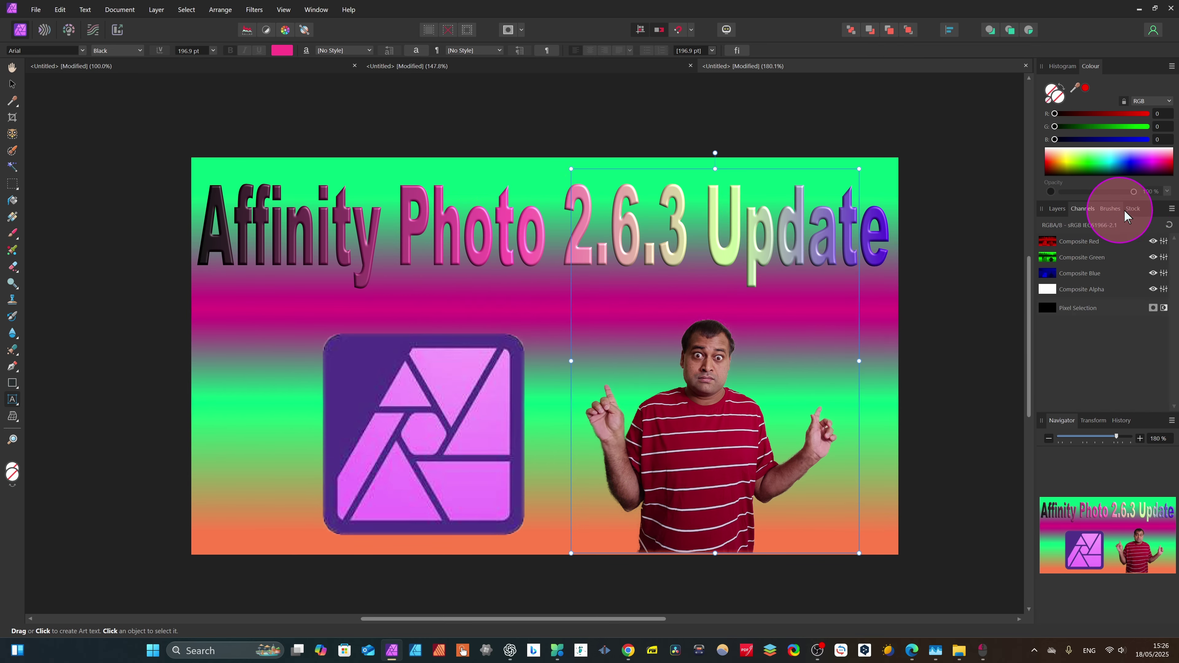
{"action": "left_click", "coordinate": [1053, 210]}
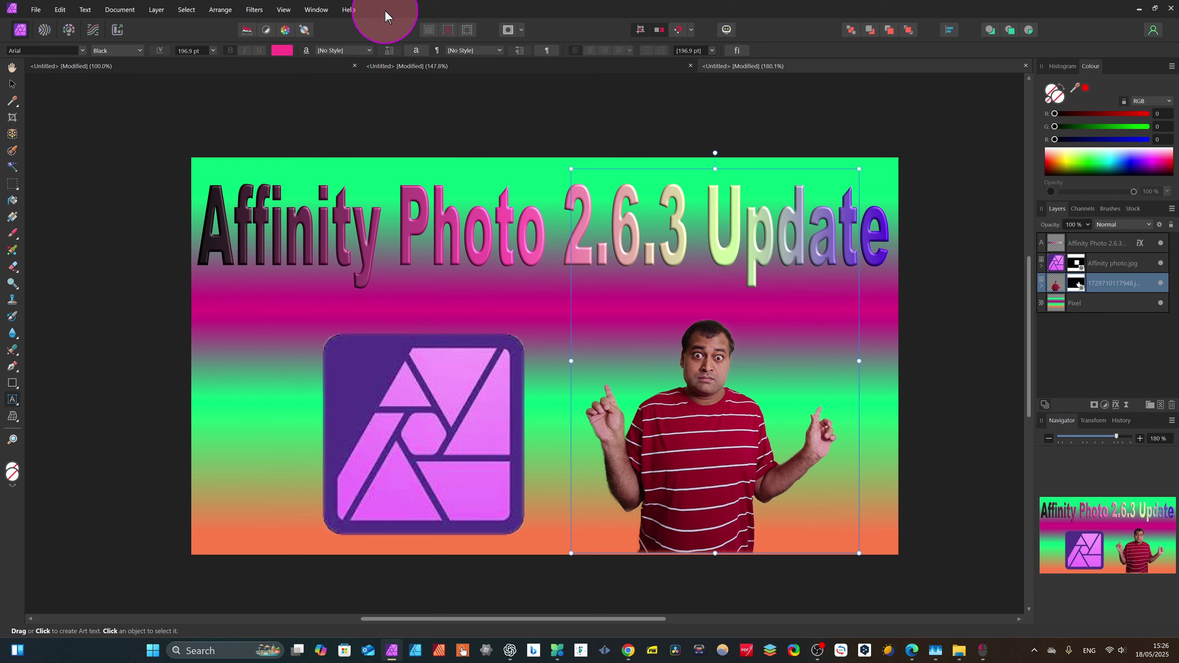
- Add a default Levels adjustment over the person layer with black level 6%, white level 92%, gamma 0.911, output black level 4% and output white level 95%
{"action": "left_click", "coordinate": [317, 10]}
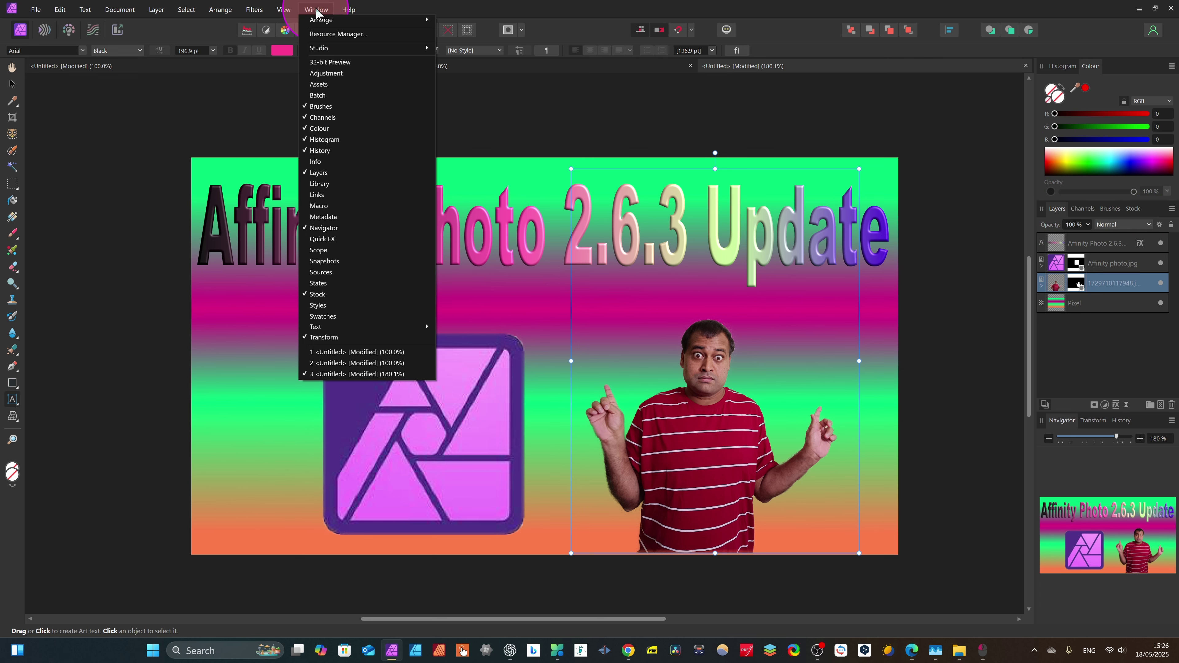
{"action": "left_click", "coordinate": [324, 74]}
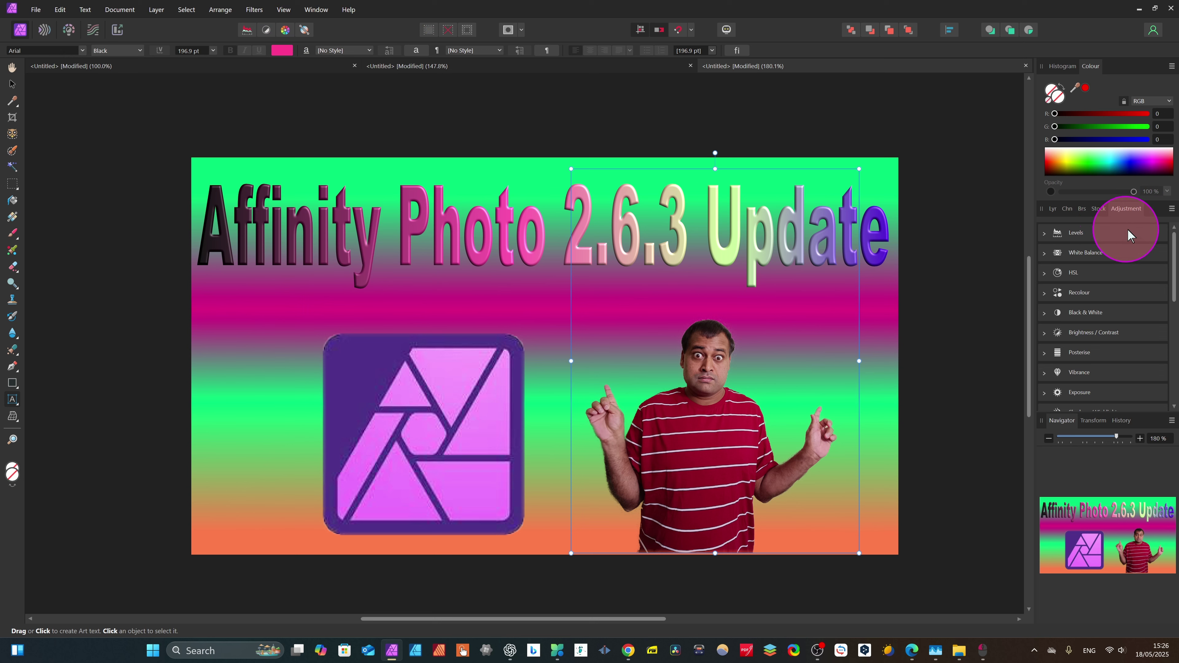
{"action": "left_click", "coordinate": [1046, 232]}
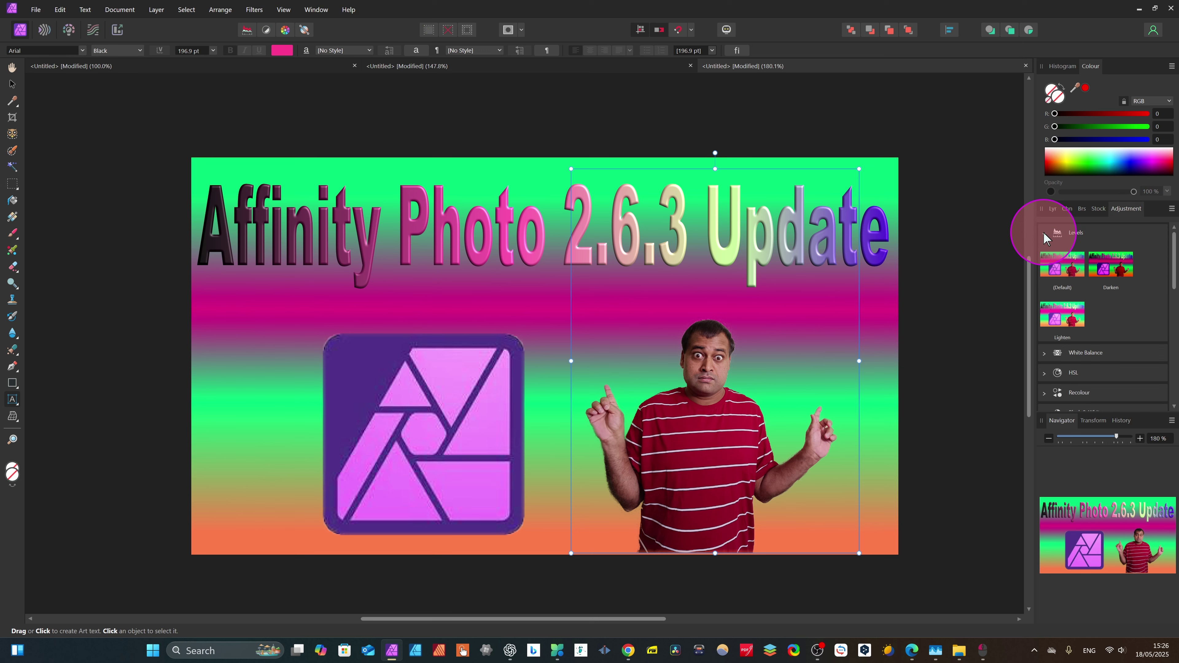
{"action": "left_click", "coordinate": [1063, 274]}
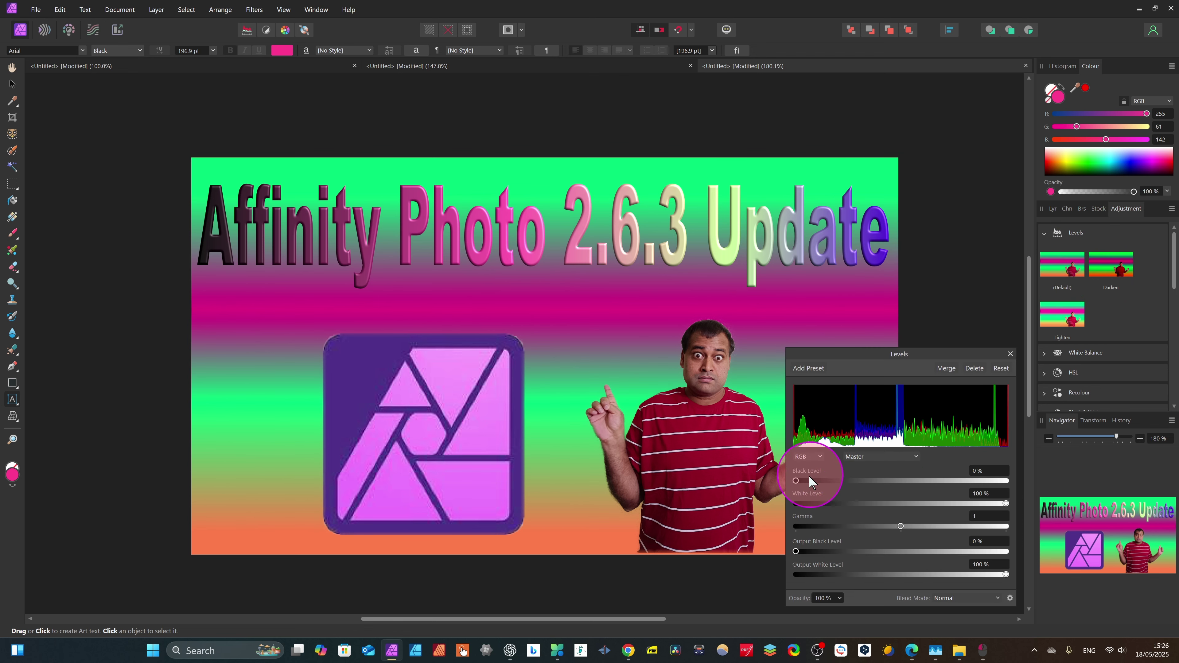
{"action": "left_click_drag", "start_coordinate": [797, 483], "coordinate": [808, 484]}
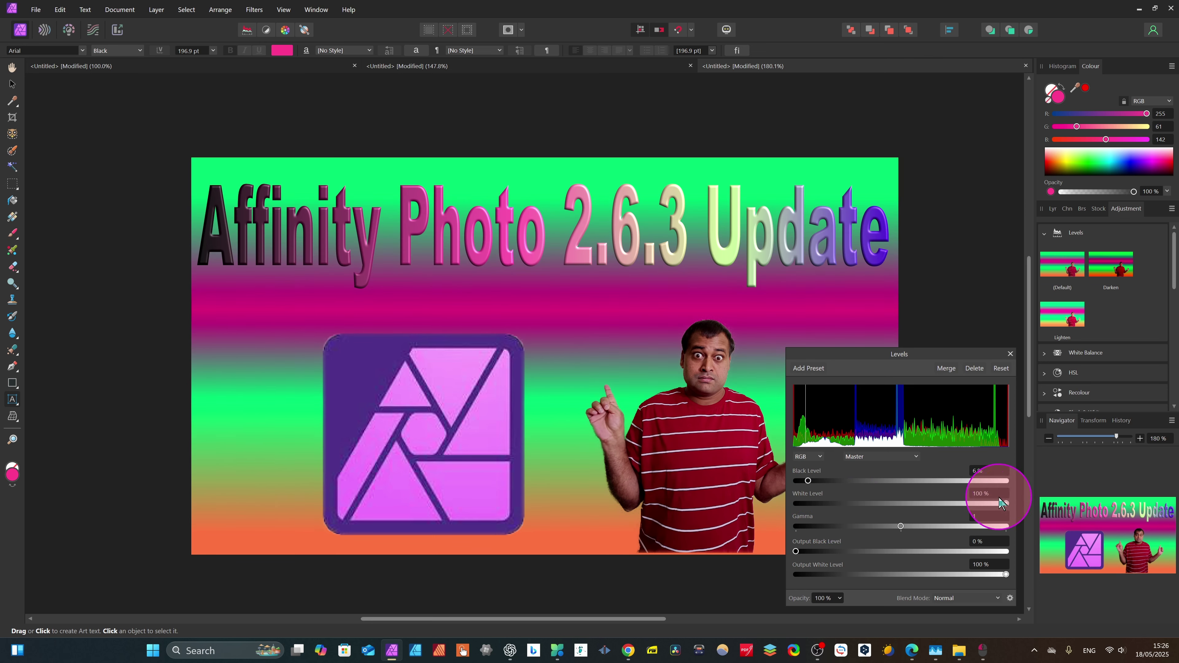
{"action": "left_click_drag", "start_coordinate": [1004, 505], "coordinate": [990, 505]}
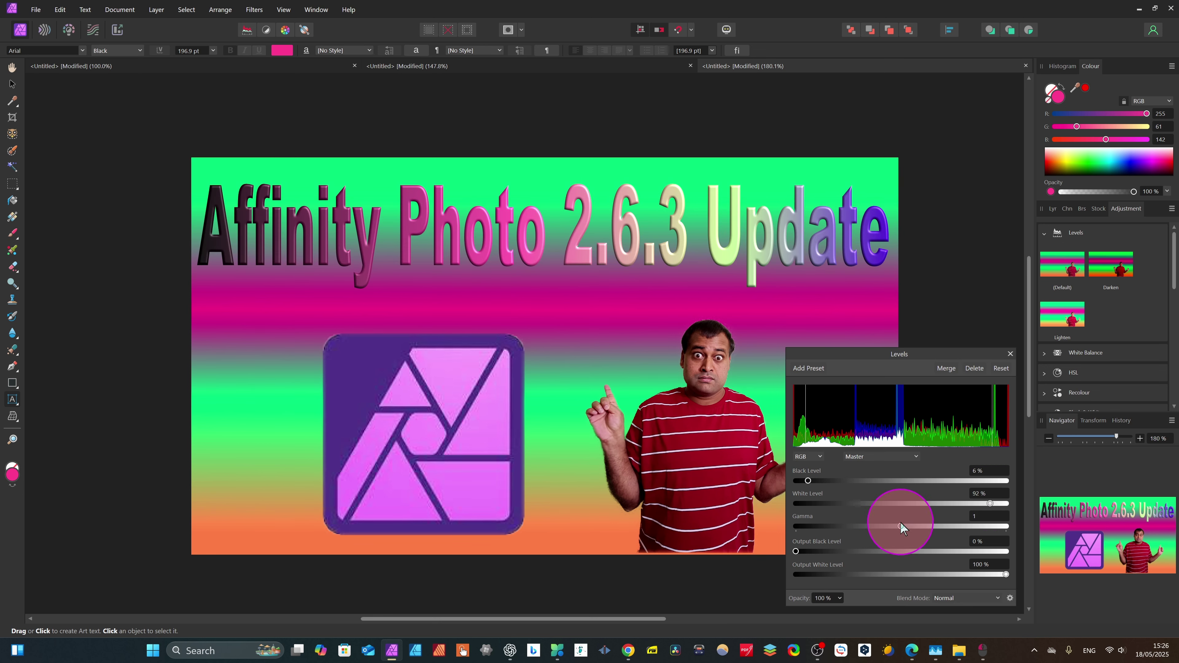
{"action": "left_click_drag", "start_coordinate": [900, 526], "coordinate": [892, 526]}
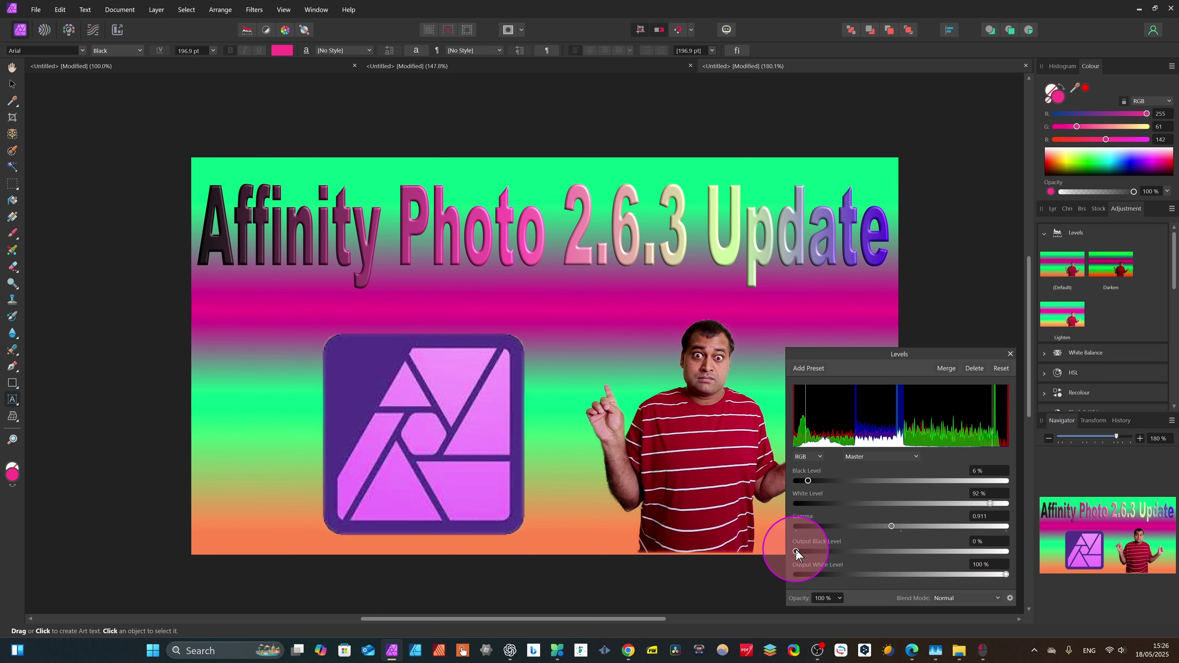
{"action": "left_click_drag", "start_coordinate": [796, 552], "coordinate": [803, 553]}
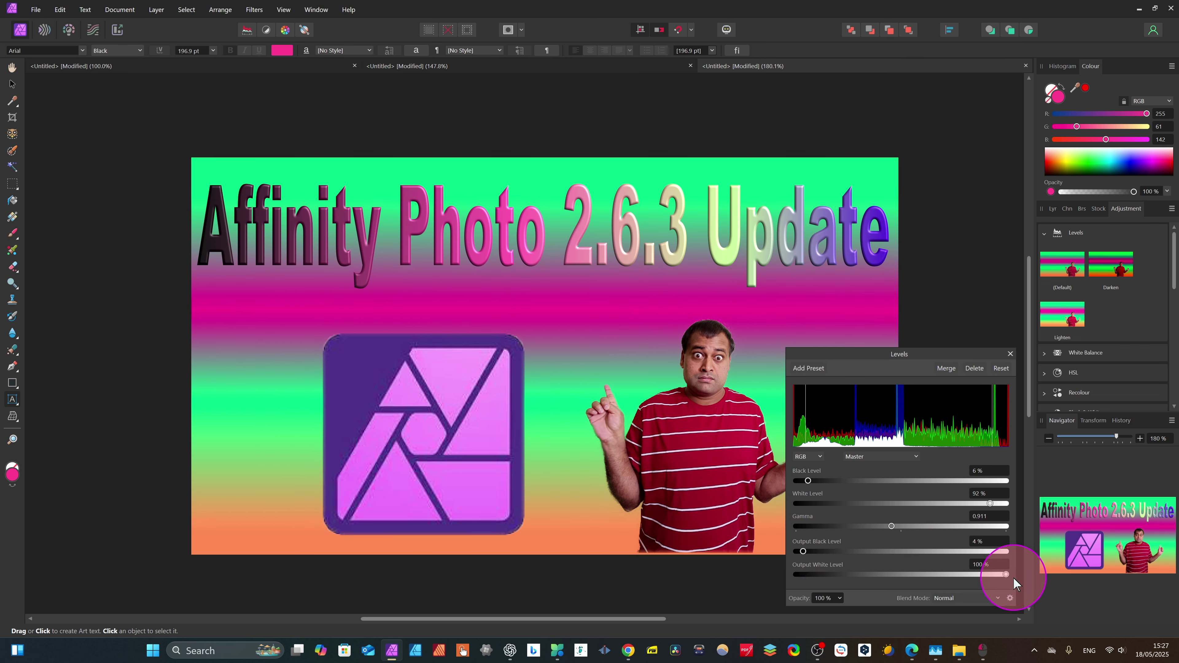
{"action": "left_click_drag", "start_coordinate": [1010, 576], "coordinate": [998, 577]}
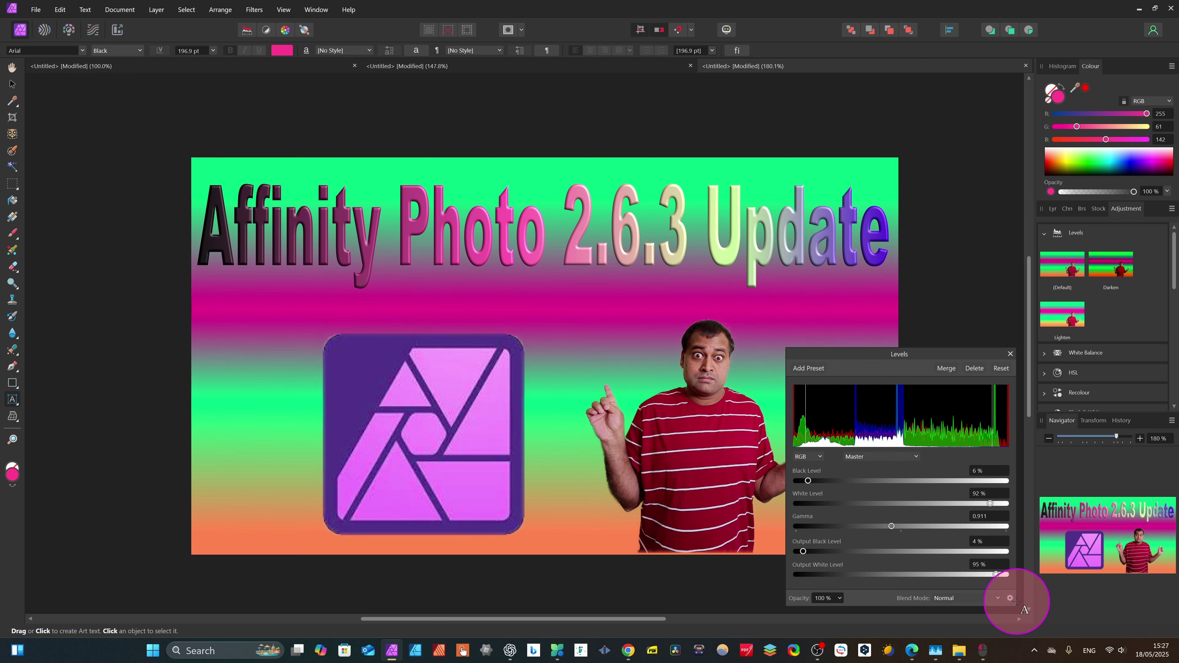
{"action": "left_click", "coordinate": [1010, 353]}
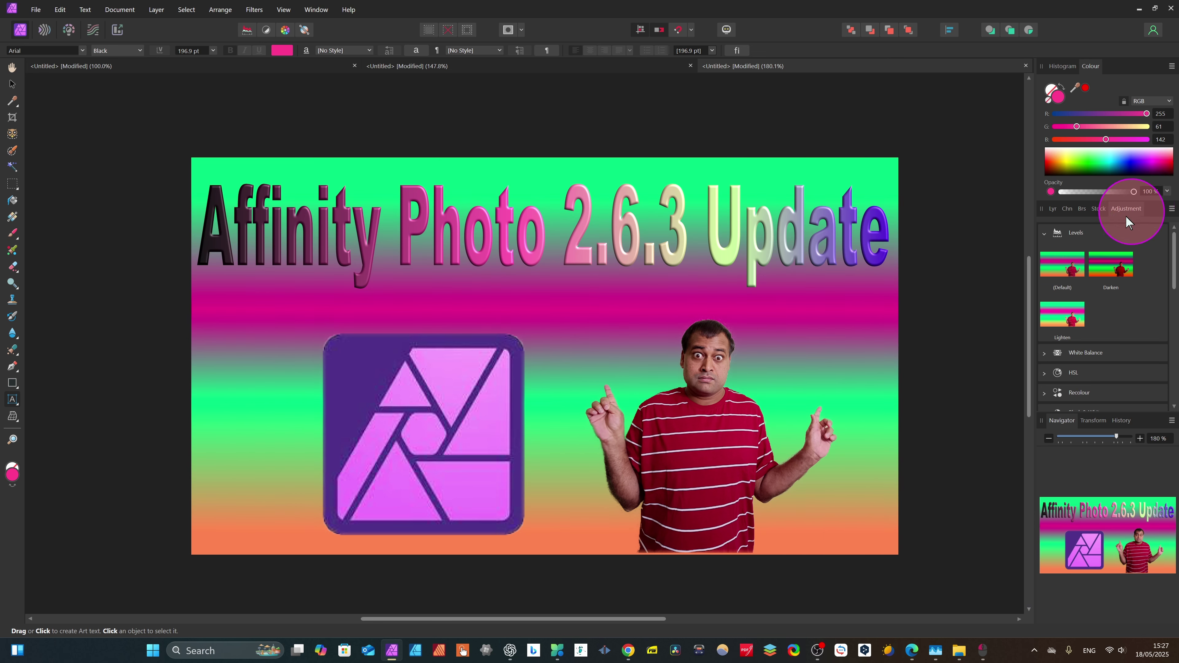
- Add a White Balance adjustment, switching from the Warm preset to the default and setting white balance to 4% and tint to 10%
{"action": "left_click", "coordinate": [1046, 353]}
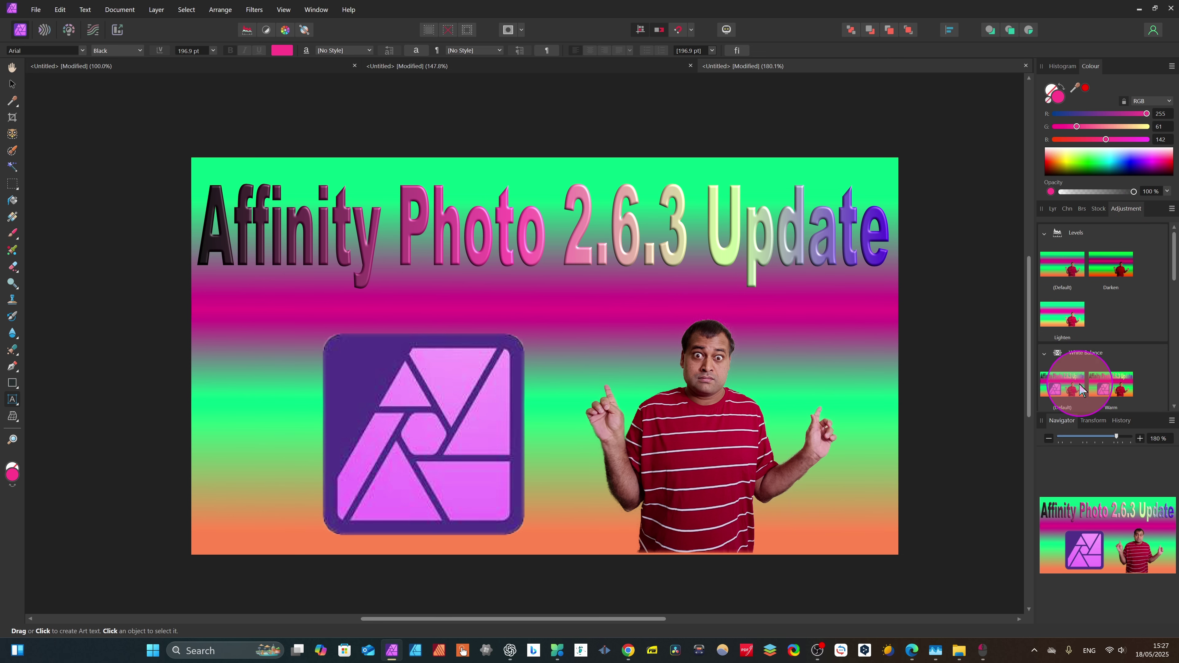
{"action": "left_click", "coordinate": [1118, 387]}
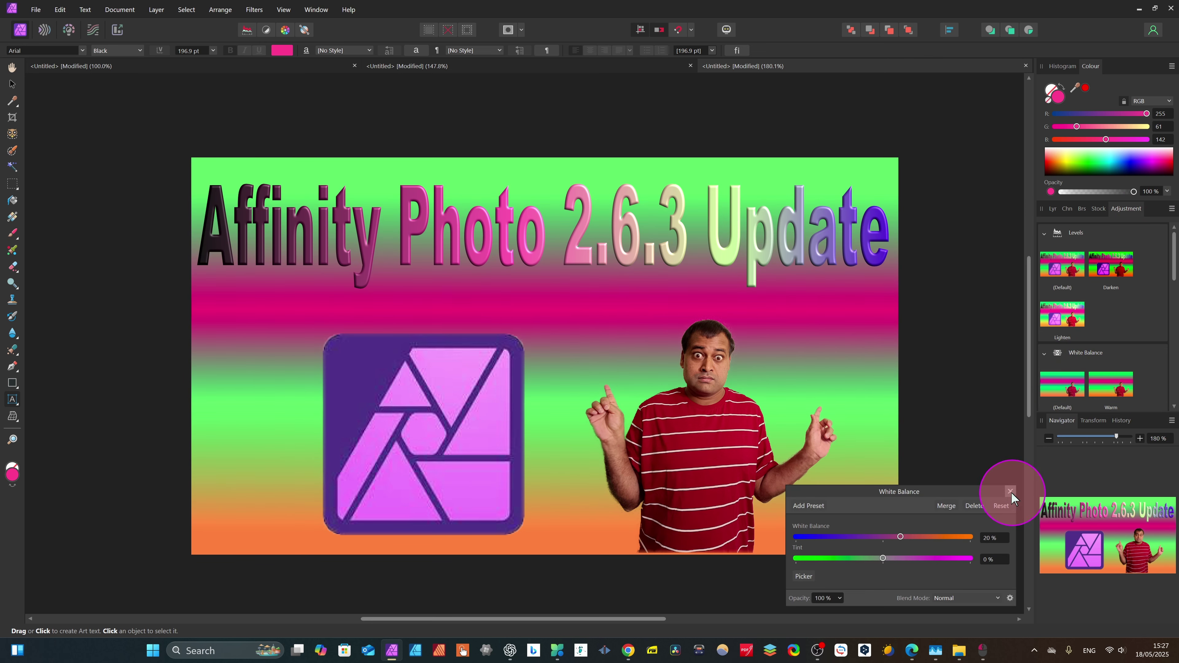
{"action": "left_click", "coordinate": [1003, 488]}
{"action": "left_click", "coordinate": [1065, 395]}
{"action": "left_click", "coordinate": [885, 536]}
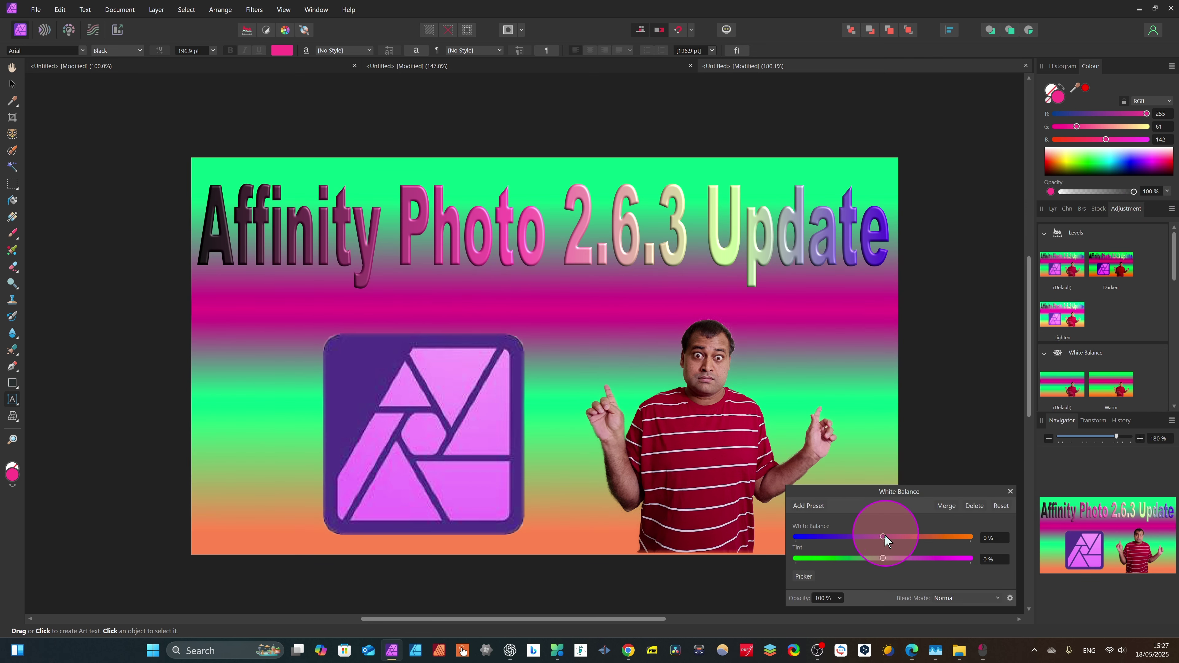
{"action": "left_click_drag", "start_coordinate": [881, 537], "coordinate": [892, 558]}
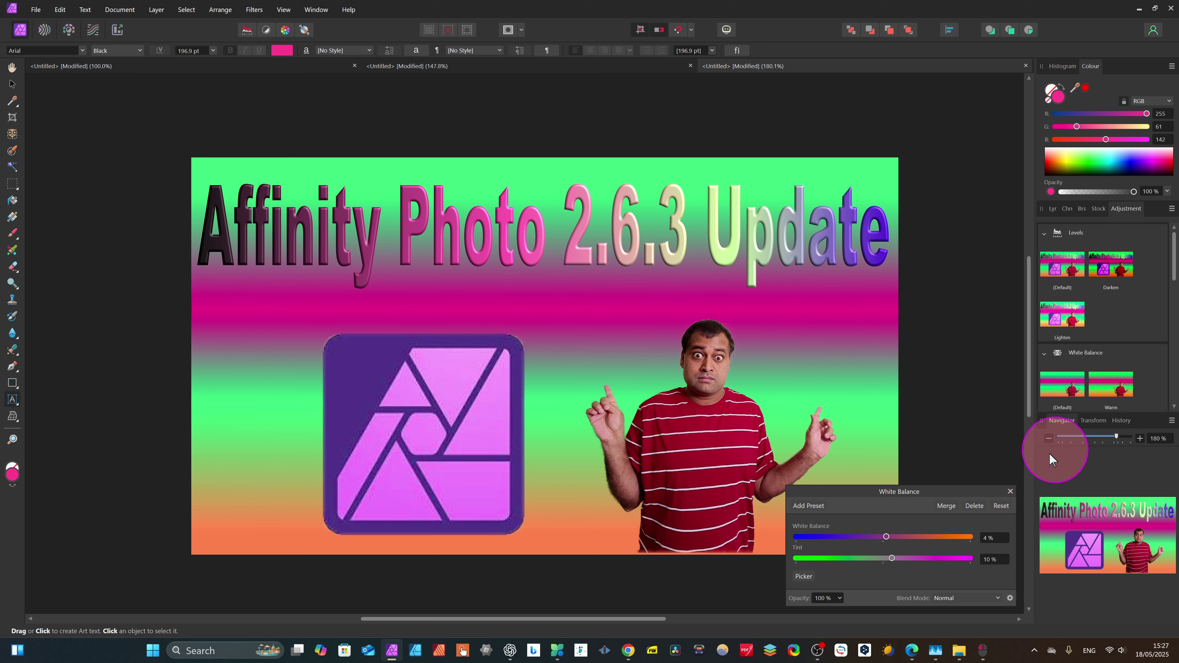
{"action": "left_click", "coordinate": [1010, 492]}
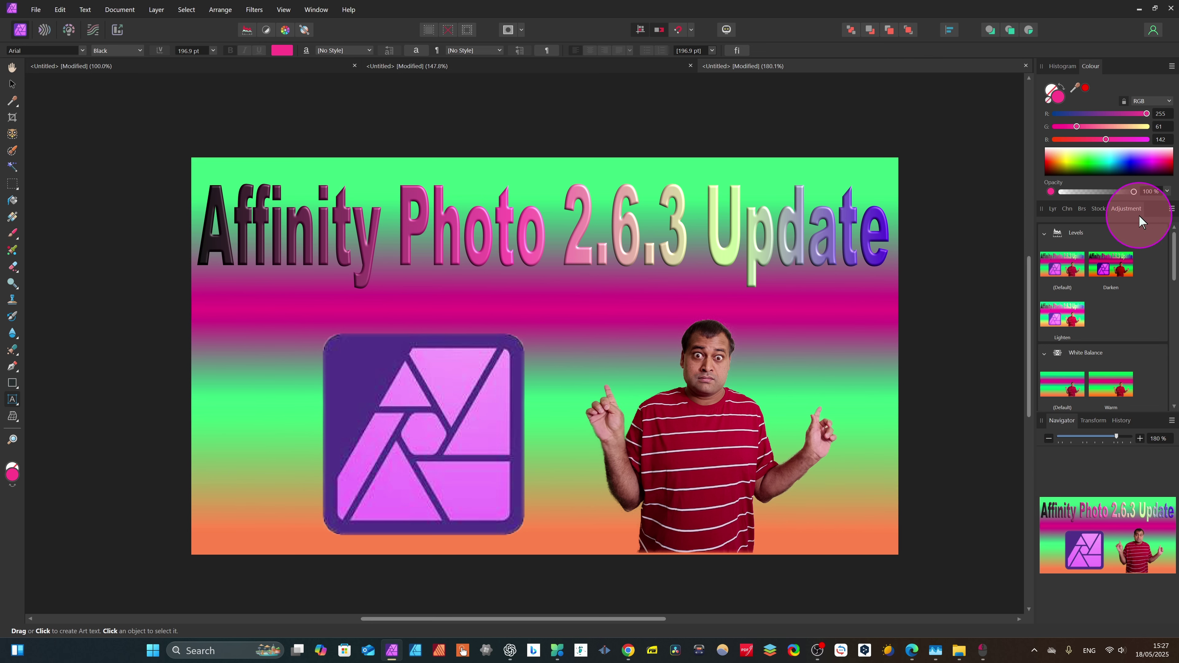
- Add a default HSL adjustment with a hue shift of 14.8°, saturation shift of 22% and luminosity shift of 2%
{"action": "scroll", "coordinate": [1117, 312], "scroll_direction": "down", "scroll_amount": 5}
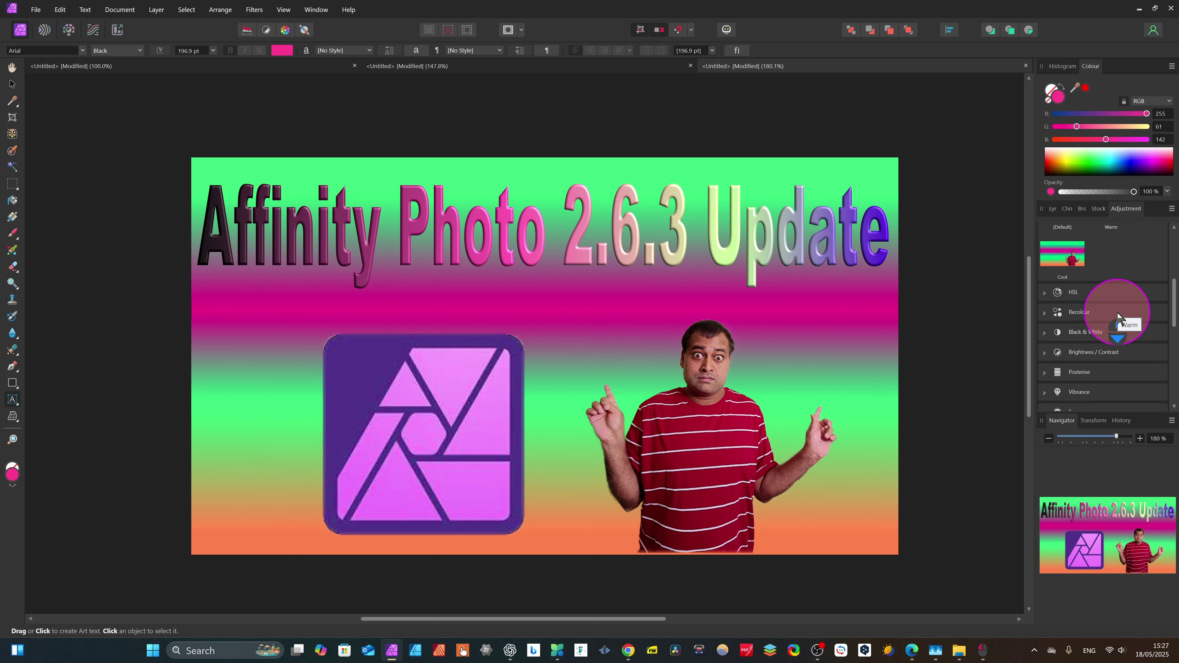
{"action": "left_click", "coordinate": [1044, 292]}
{"action": "left_click", "coordinate": [1060, 329]}
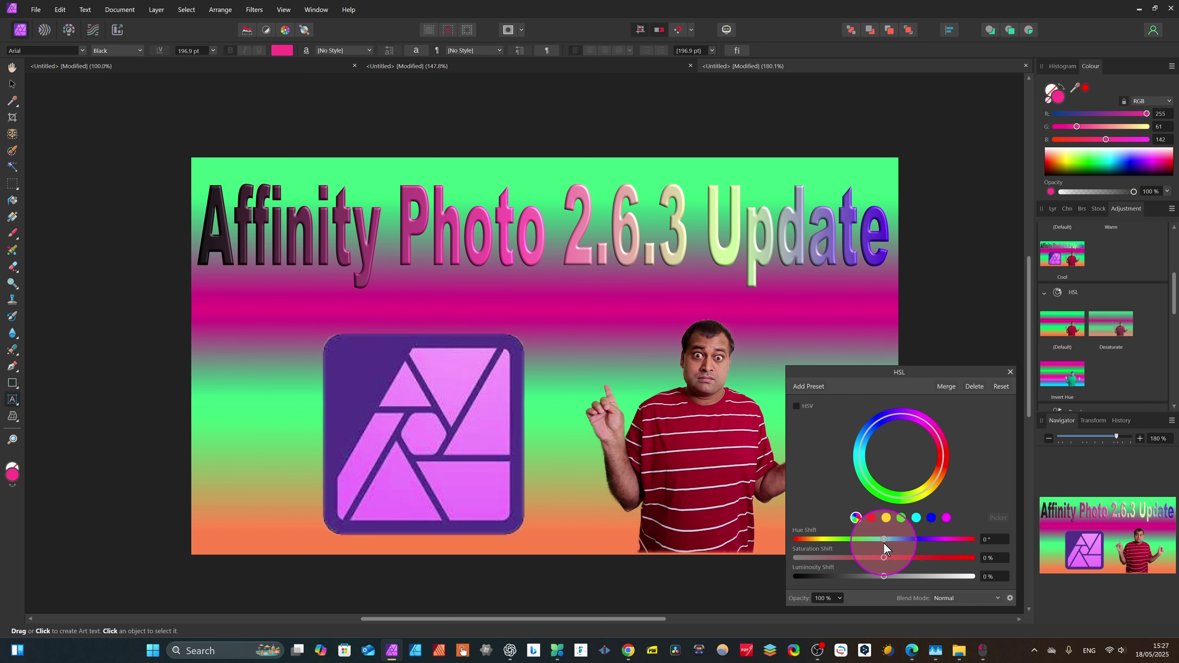
{"action": "left_click_drag", "start_coordinate": [884, 538], "coordinate": [890, 576]}
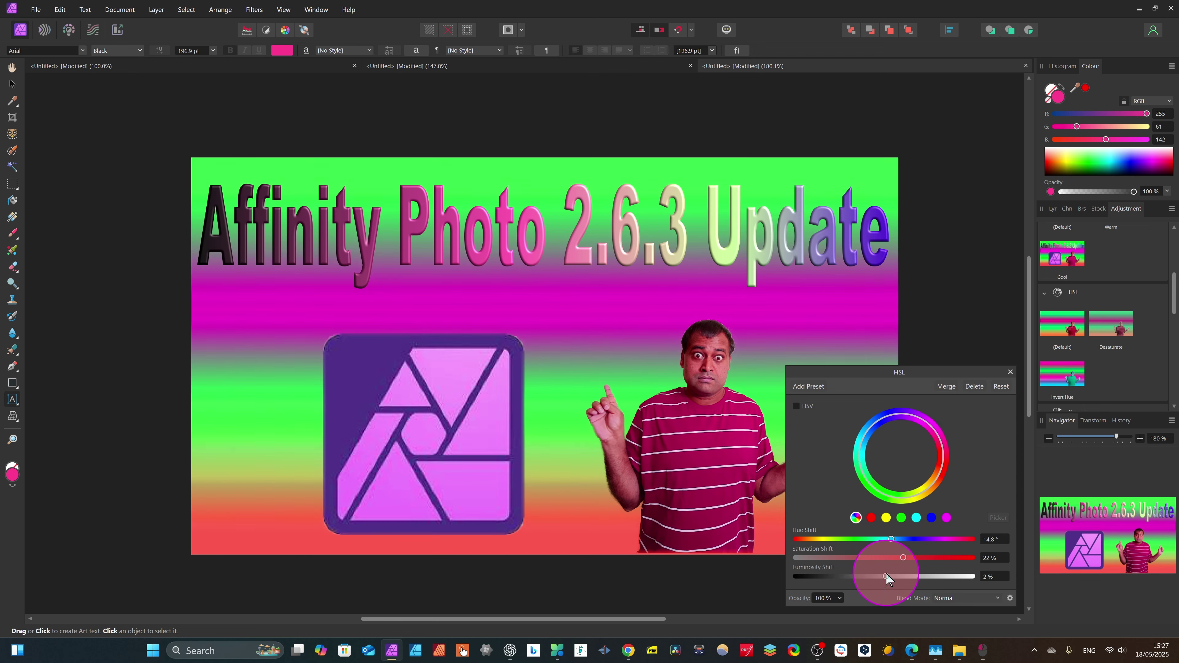
{"action": "left_click", "coordinate": [1011, 372]}
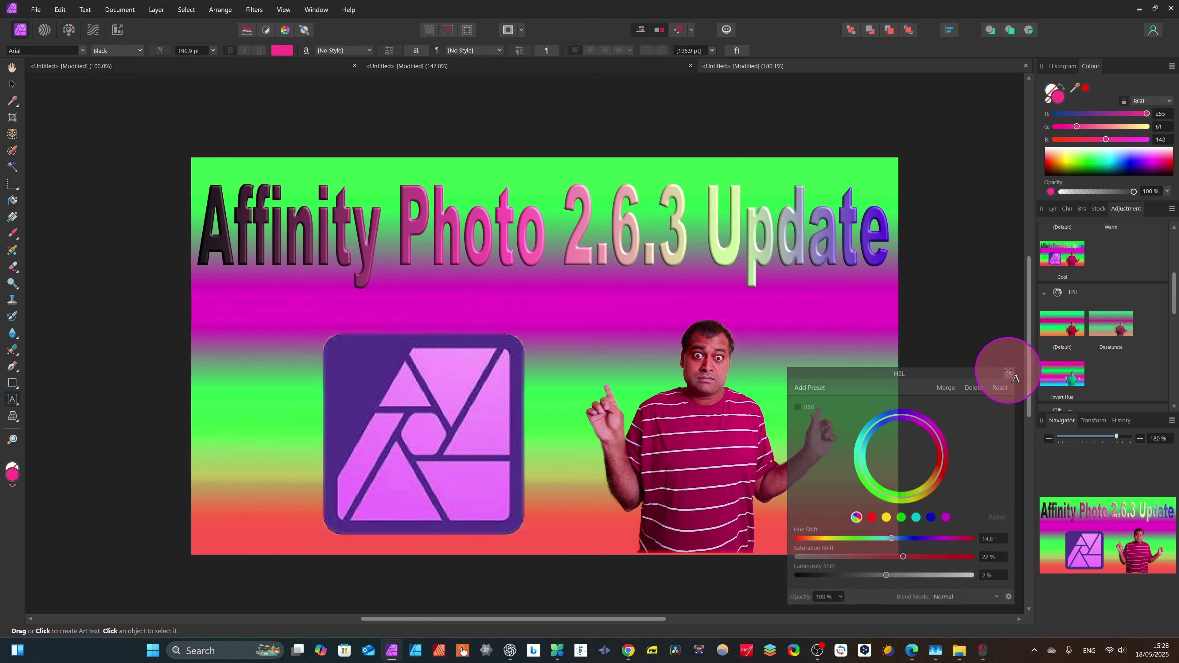
- Try the default and Coarse Sepia Recolour presets on the thumbnail and undo both
{"action": "scroll", "coordinate": [1110, 343], "scroll_direction": "down", "scroll_amount": 2}
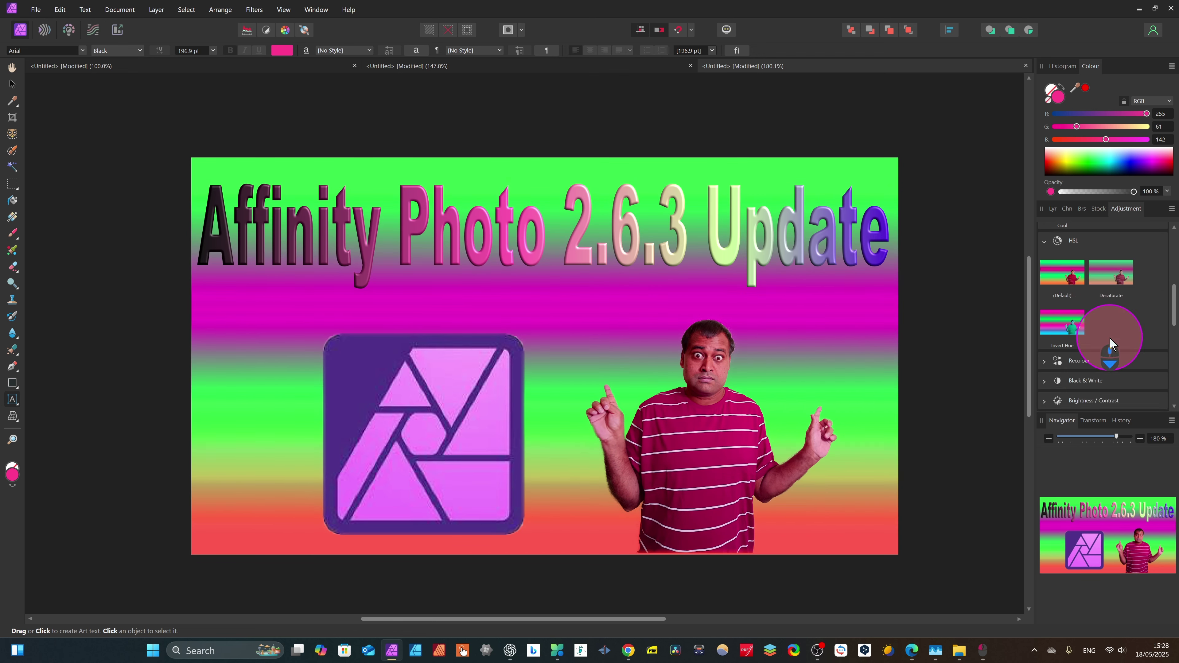
{"action": "left_click", "coordinate": [1044, 360]}
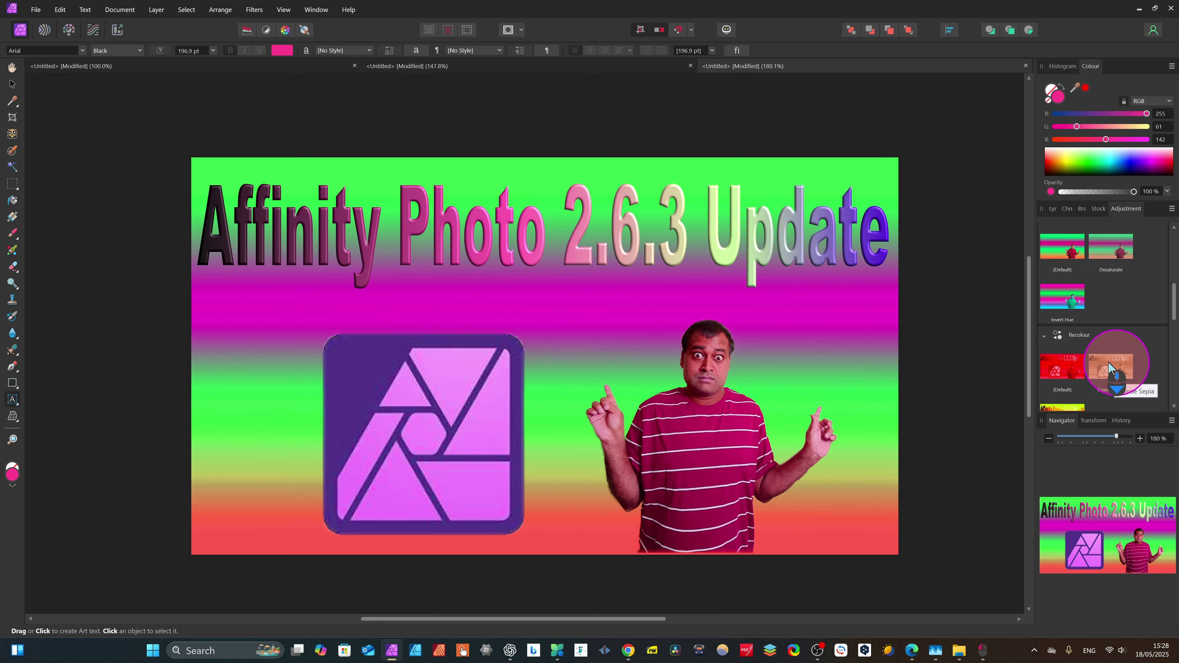
{"action": "left_click", "coordinate": [1070, 367]}
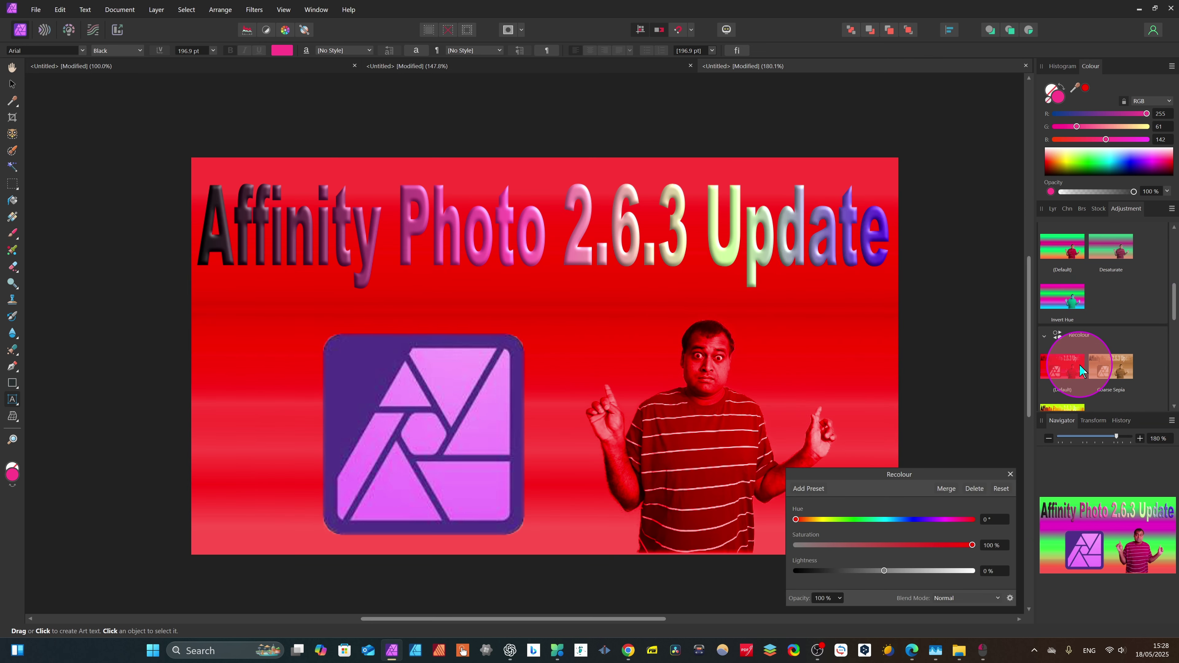
{"action": "left_click", "coordinate": [1113, 370]}
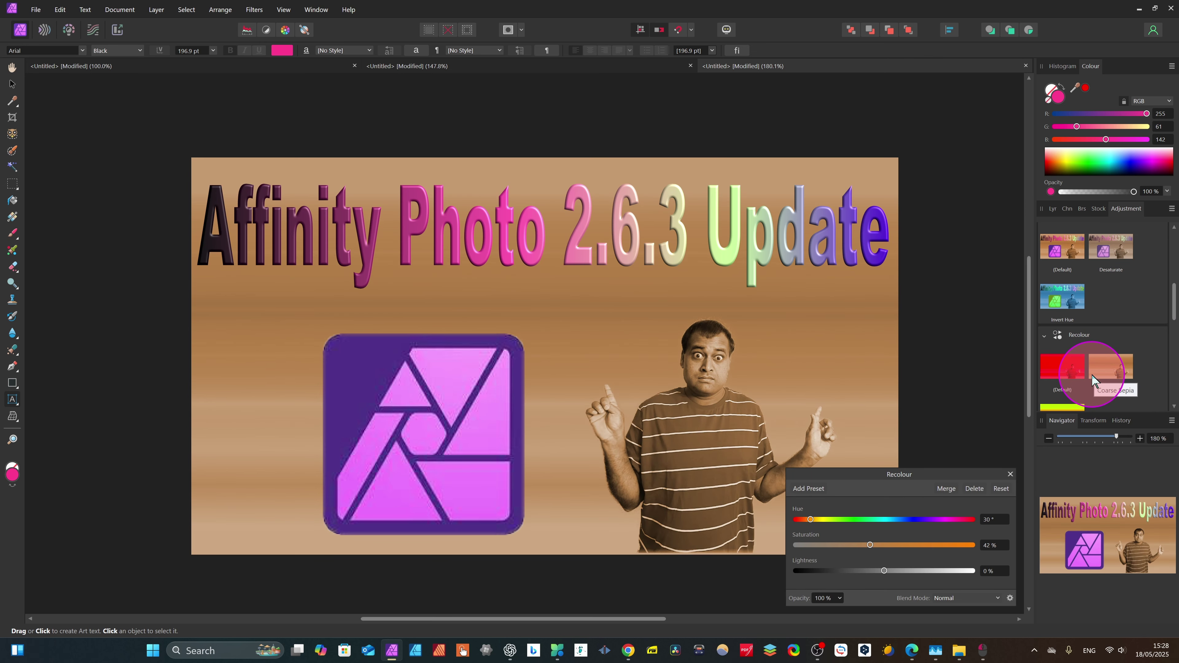
{"action": "key", "text": "ctrl+z"}
{"action": "key", "text": "ctrl+z"}
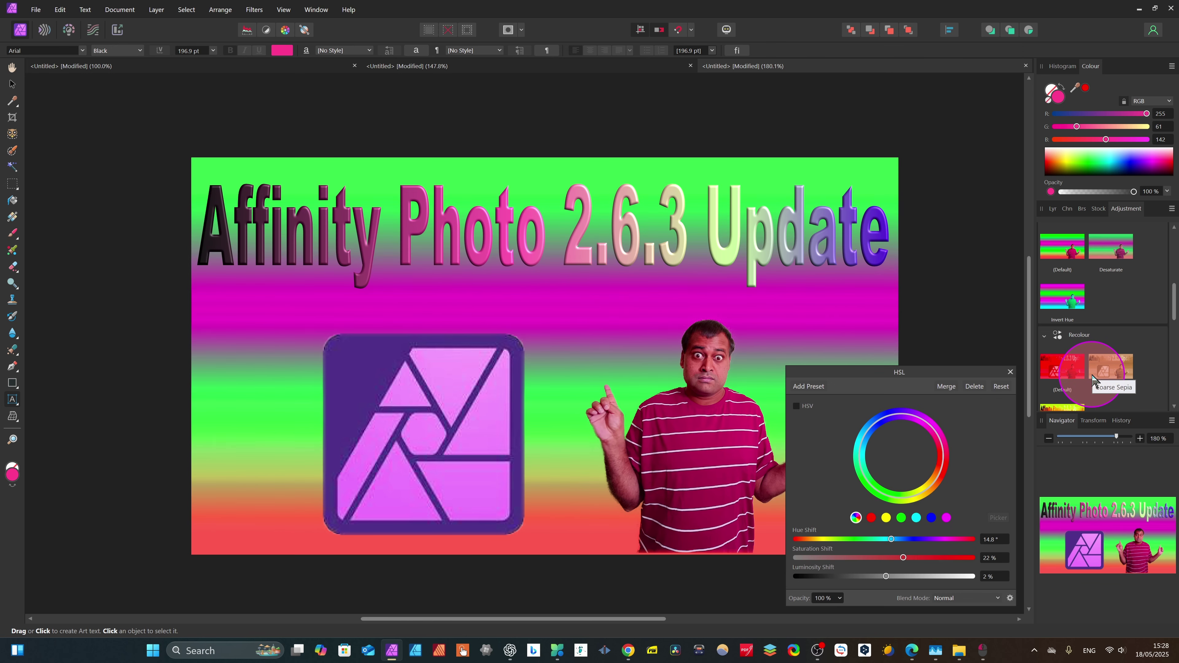
{"action": "left_click", "coordinate": [1011, 372]}
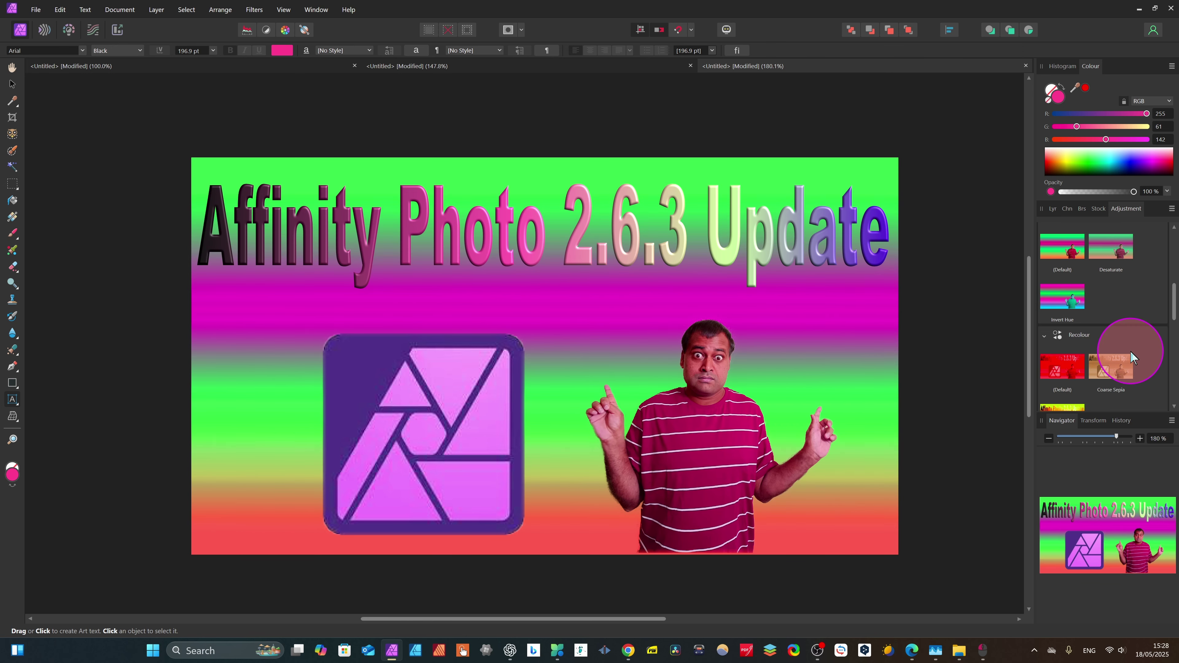
- Add a default Brightness / Contrast adjustment with brightness at 7% and contrast at 11%
{"action": "scroll", "coordinate": [1131, 356], "scroll_direction": "down", "scroll_amount": 1}
{"action": "scroll", "coordinate": [1120, 351], "scroll_direction": "down", "scroll_amount": 2}
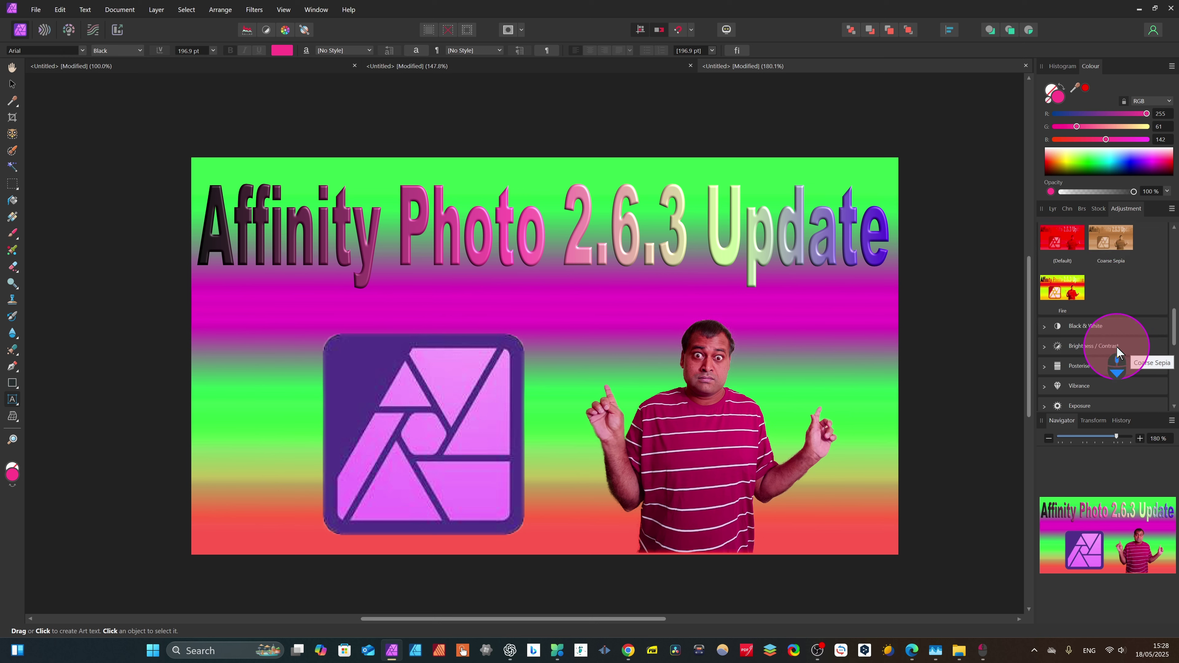
{"action": "left_click", "coordinate": [1046, 326]}
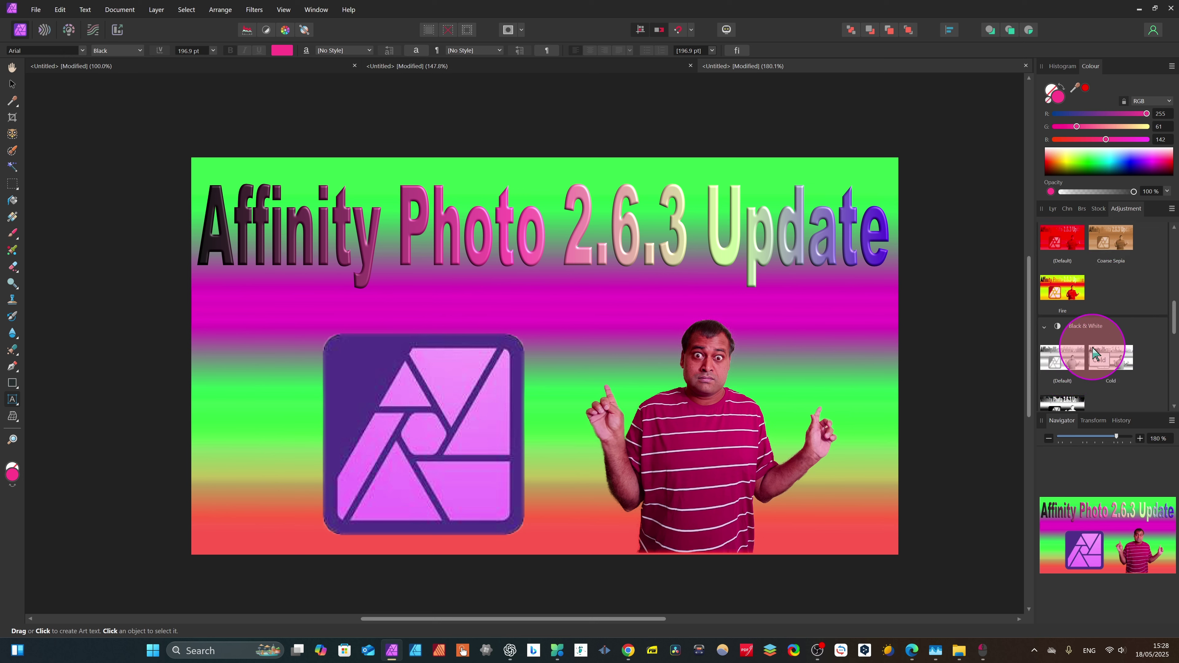
{"action": "scroll", "coordinate": [1086, 353], "scroll_direction": "down", "scroll_amount": 2}
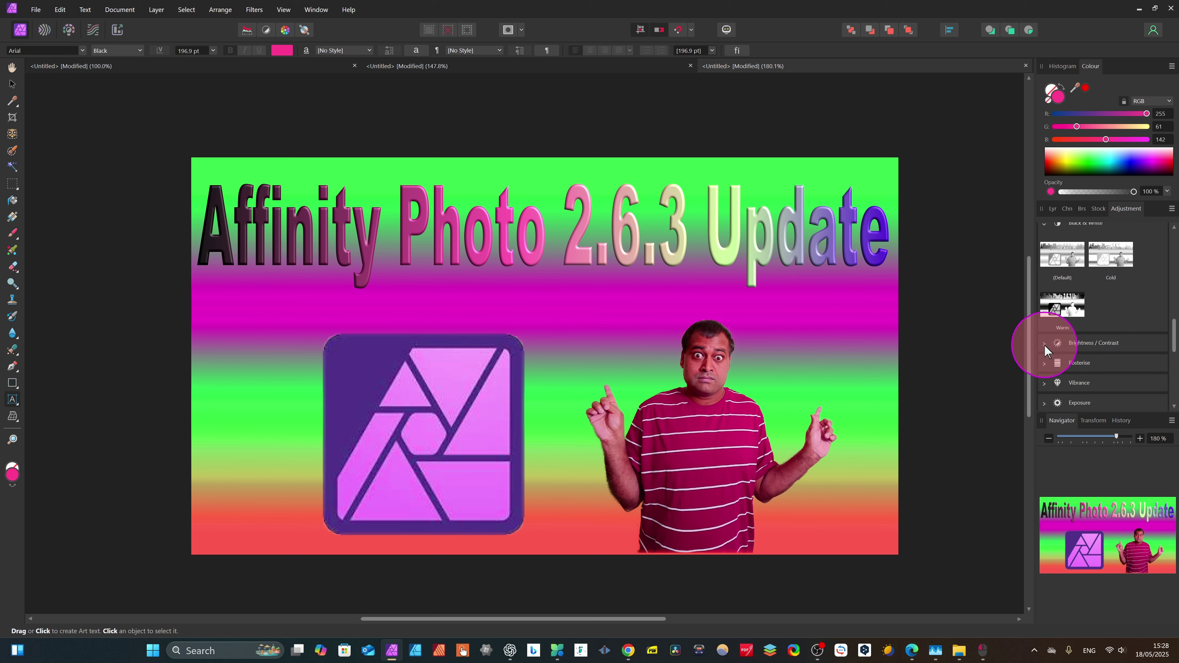
{"action": "left_click", "coordinate": [1045, 346]}
{"action": "left_click", "coordinate": [1064, 378]}
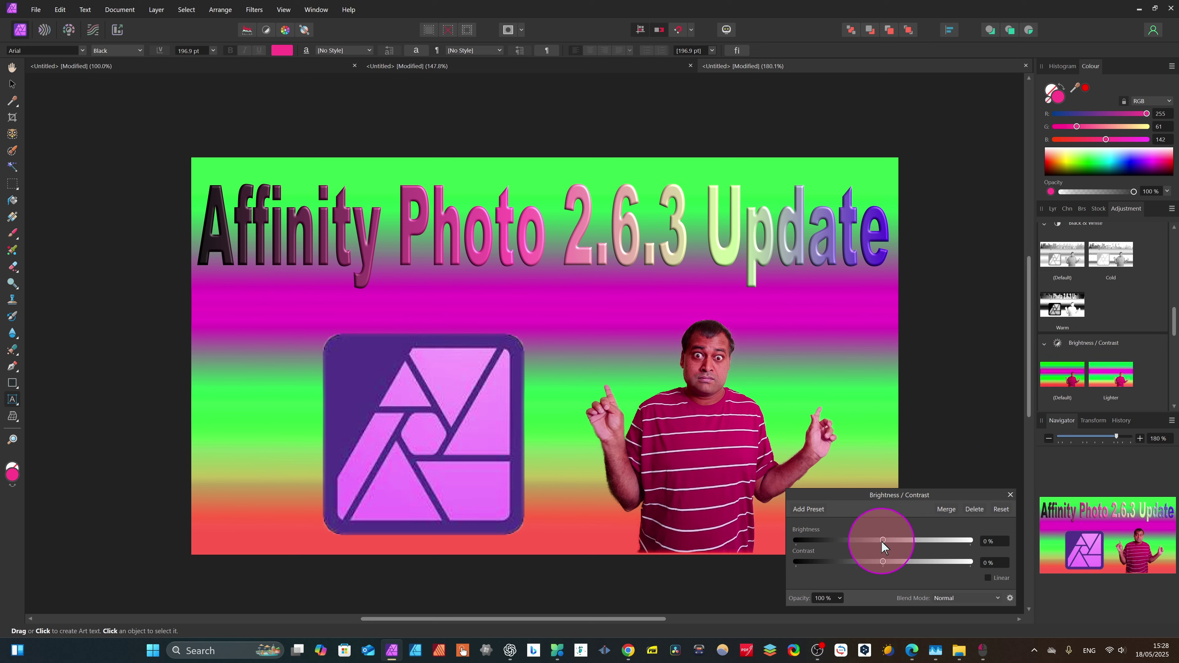
{"action": "mouse_move", "coordinate": [882, 541]}
{"action": "left_mouse_down"}
{"action": "mouse_move", "coordinate": [895, 537]}
{"action": "mouse_move", "coordinate": [866, 541]}
{"action": "mouse_move", "coordinate": [901, 540]}
{"action": "mouse_move", "coordinate": [888, 540]}
{"action": "left_mouse_up"}
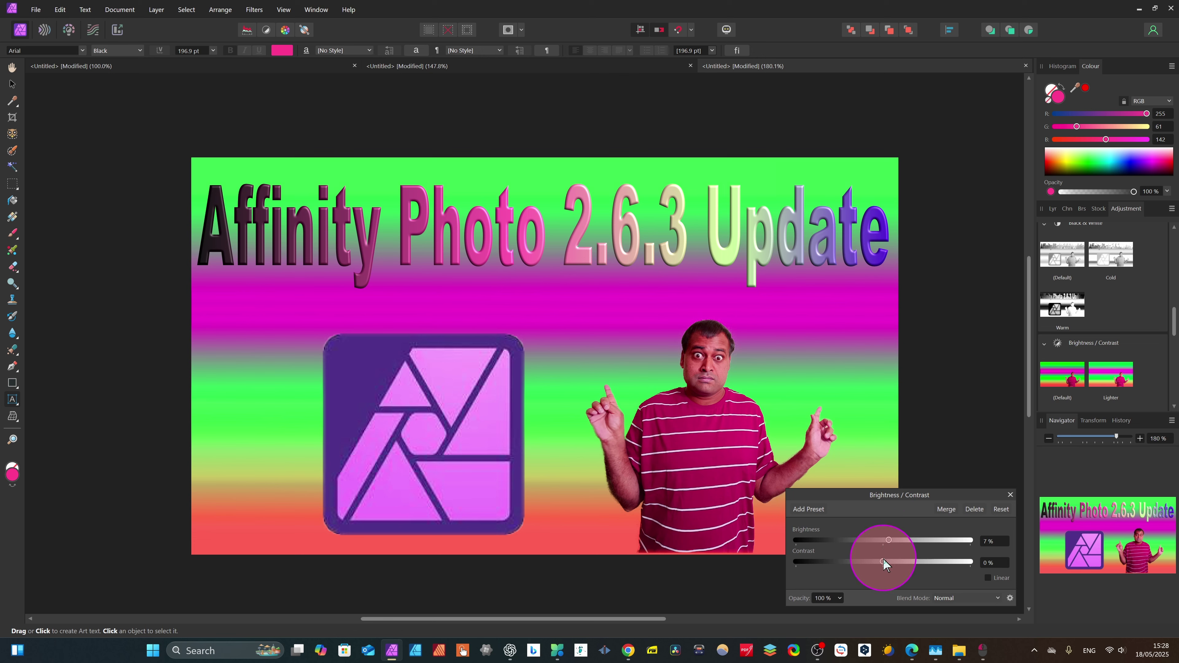
{"action": "left_click_drag", "start_coordinate": [884, 562], "coordinate": [902, 578]}
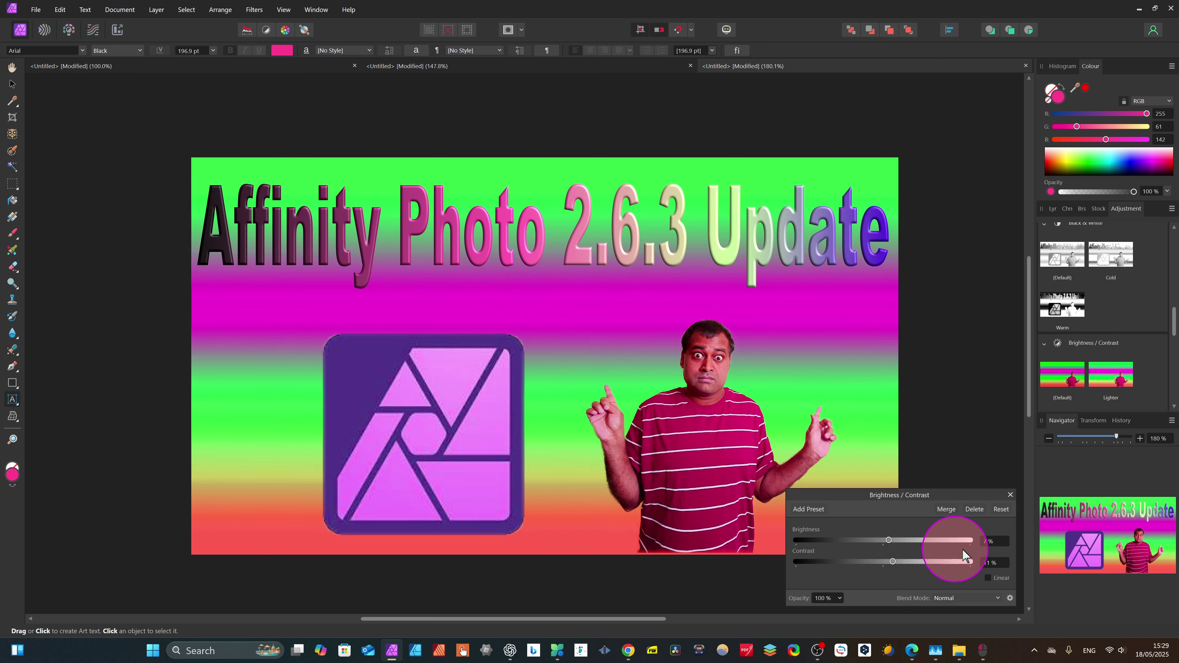
{"action": "left_click", "coordinate": [1012, 495]}
- Add a default Vibrance adjustment with vibrance at 5% and slightly increased saturation
{"action": "scroll", "coordinate": [1128, 342], "scroll_direction": "down", "scroll_amount": 4}
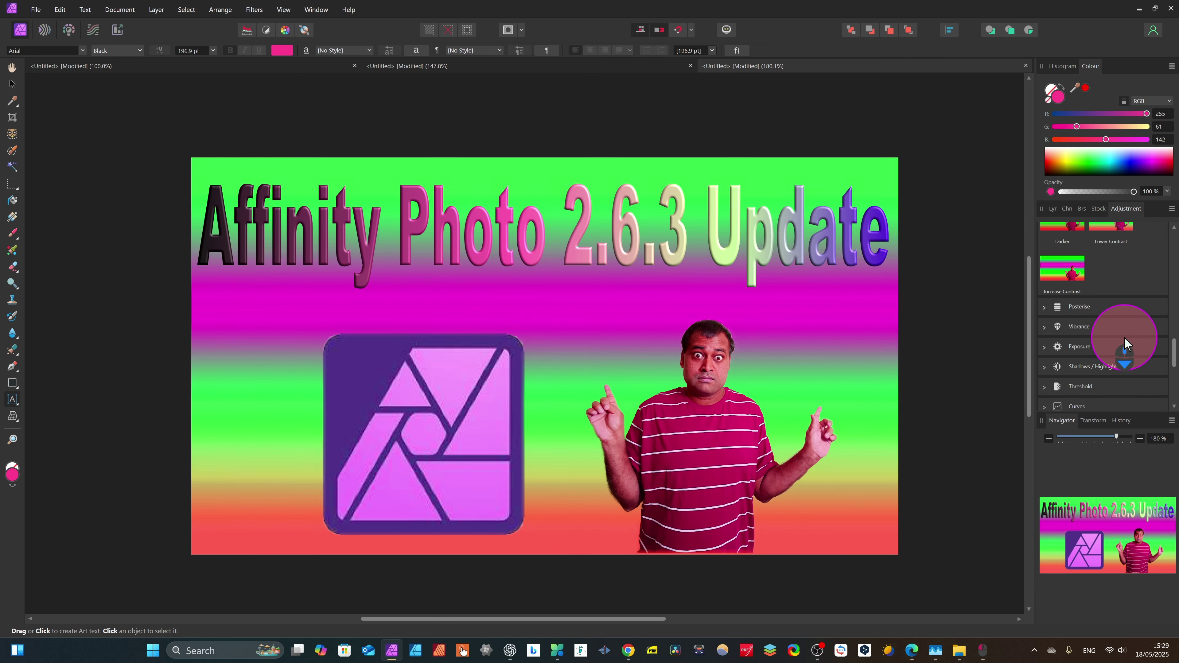
{"action": "left_click", "coordinate": [1045, 327]}
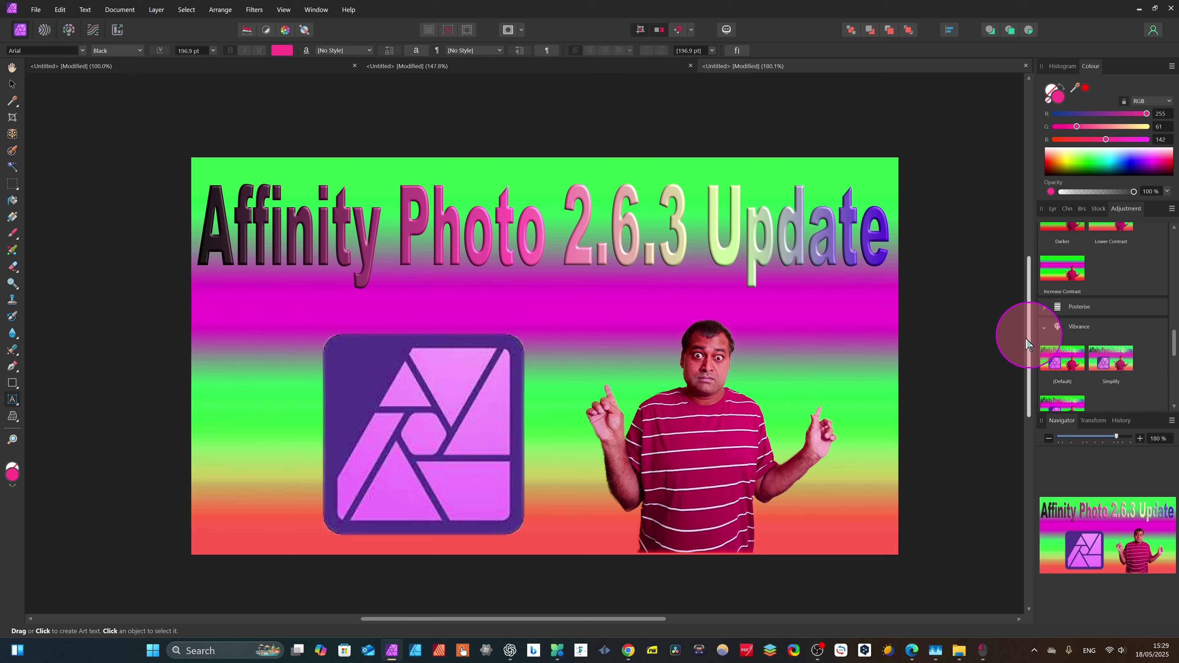
{"action": "left_click", "coordinate": [1063, 360]}
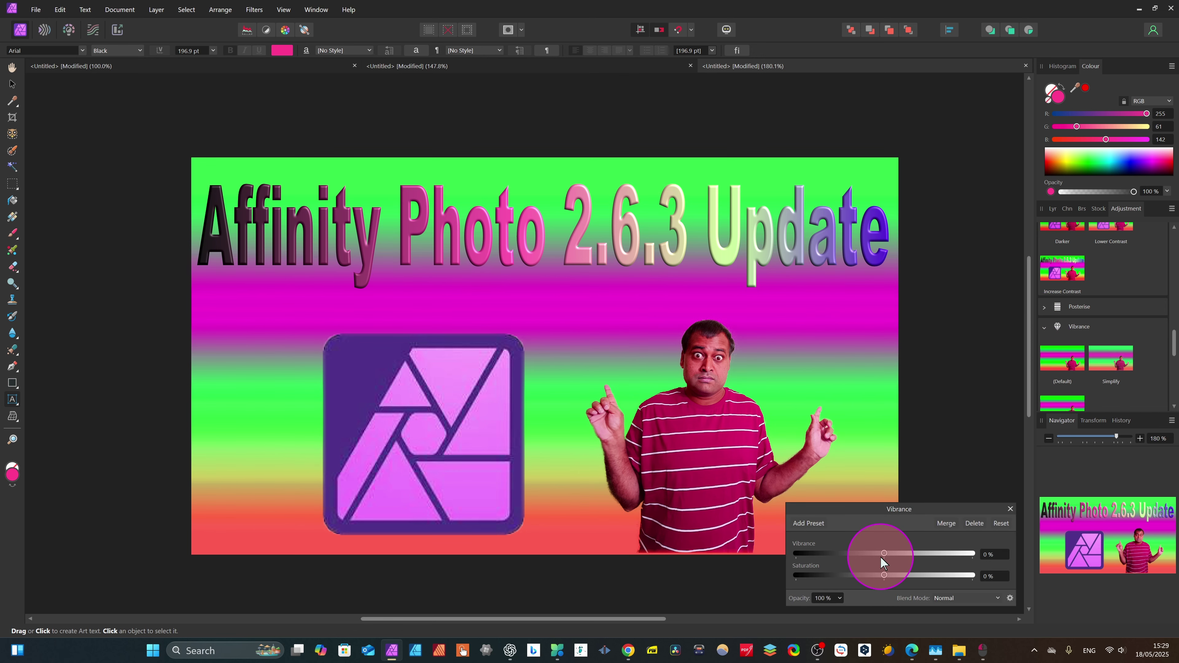
{"action": "mouse_move", "coordinate": [885, 554]}
{"action": "left_mouse_down"}
{"action": "mouse_move", "coordinate": [870, 556]}
{"action": "mouse_move", "coordinate": [911, 558]}
{"action": "mouse_move", "coordinate": [887, 568]}
{"action": "mouse_move", "coordinate": [832, 554]}
{"action": "mouse_move", "coordinate": [900, 564]}
{"action": "mouse_move", "coordinate": [888, 565]}
{"action": "left_mouse_up"}
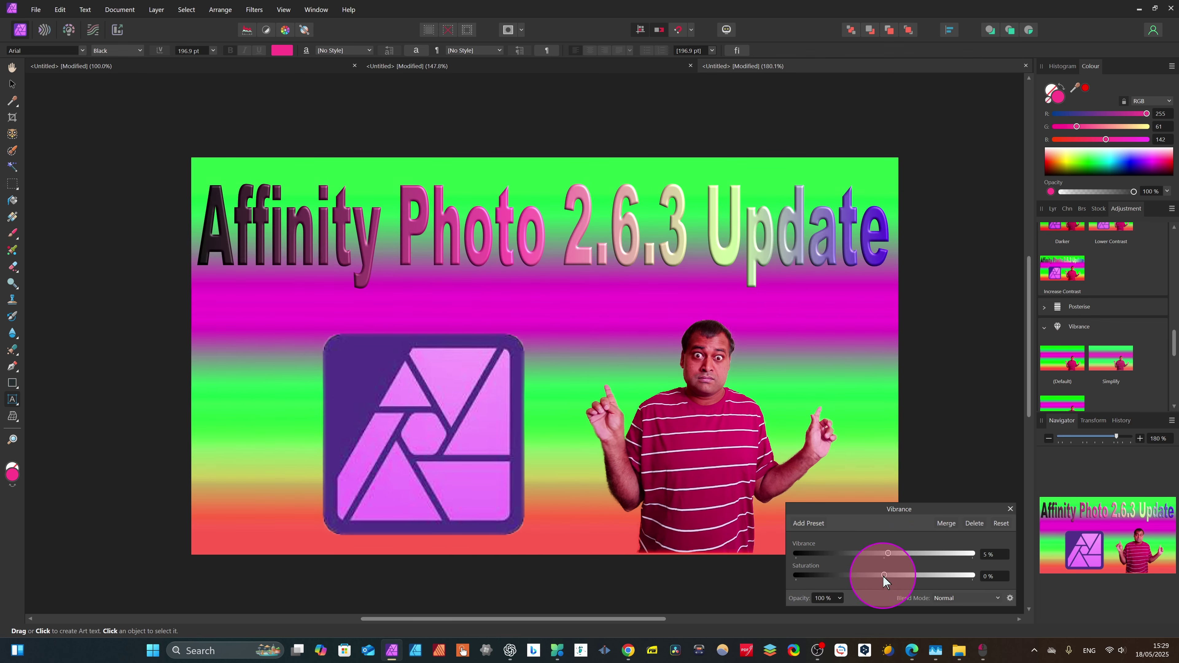
{"action": "mouse_move", "coordinate": [883, 577]}
{"action": "left_mouse_down"}
{"action": "mouse_move", "coordinate": [859, 581]}
{"action": "mouse_move", "coordinate": [940, 594]}
{"action": "mouse_move", "coordinate": [824, 591]}
{"action": "mouse_move", "coordinate": [895, 596]}
{"action": "mouse_move", "coordinate": [889, 578]}
{"action": "left_mouse_up"}
{"action": "left_click", "coordinate": [1010, 510]}
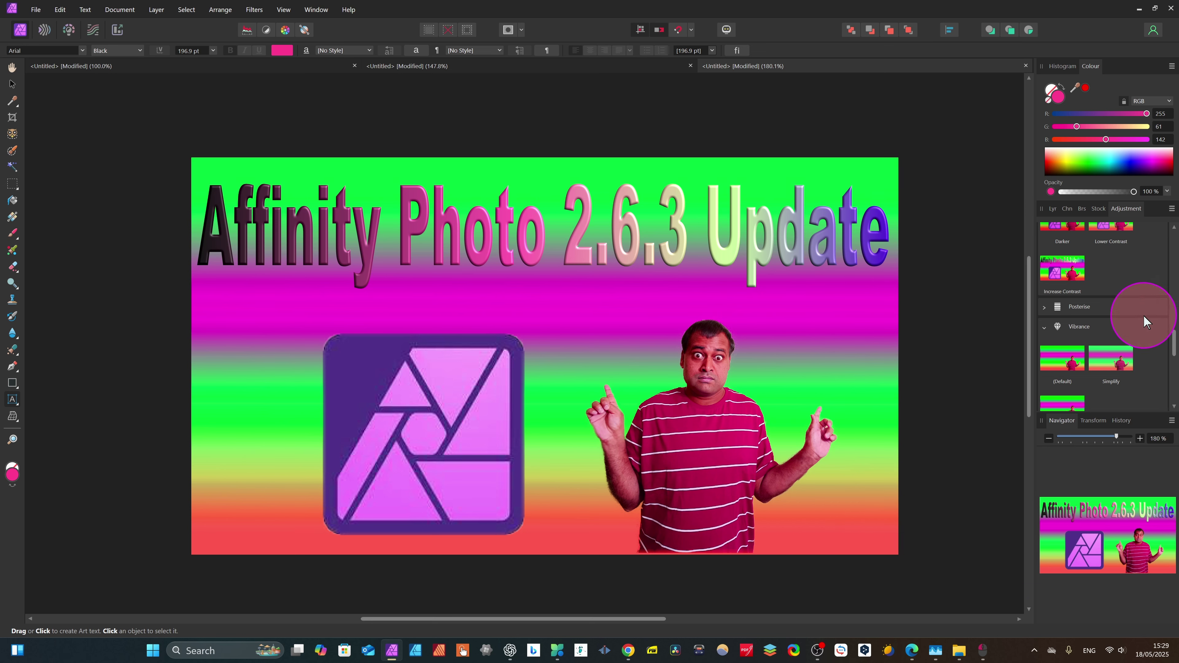
- Add a default Exposure adjustment, trying a value of 0.563 and resetting it to 0
{"action": "scroll", "coordinate": [1142, 325], "scroll_direction": "down", "scroll_amount": 3}
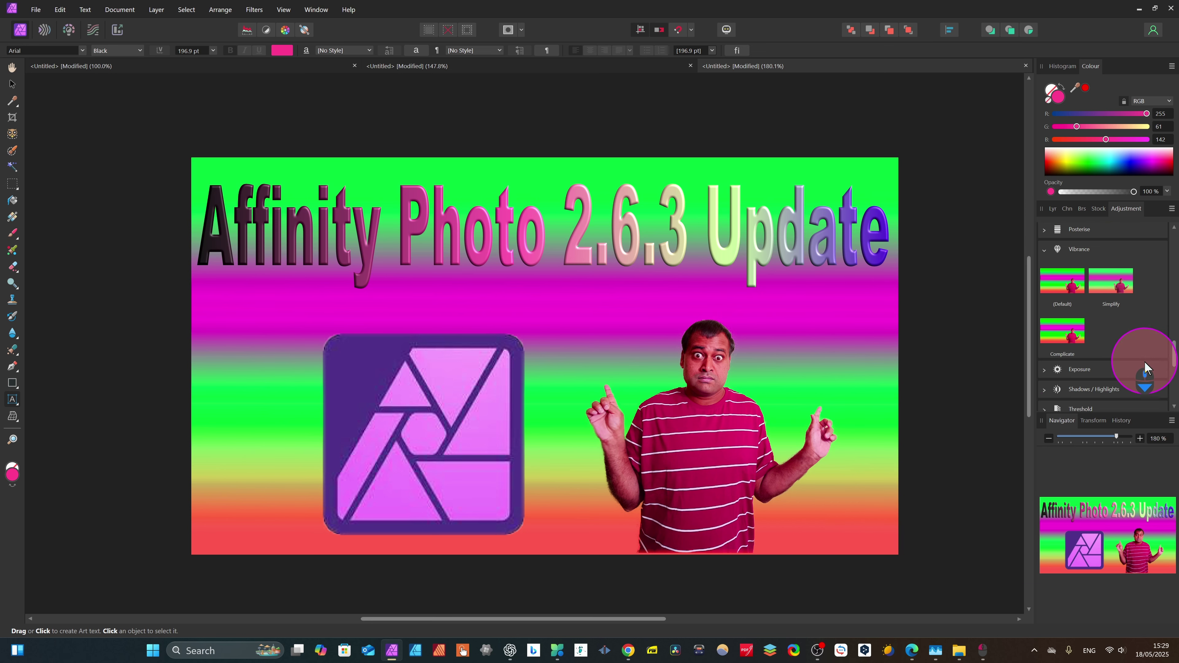
{"action": "left_click", "coordinate": [1044, 370]}
{"action": "left_click", "coordinate": [1063, 402]}
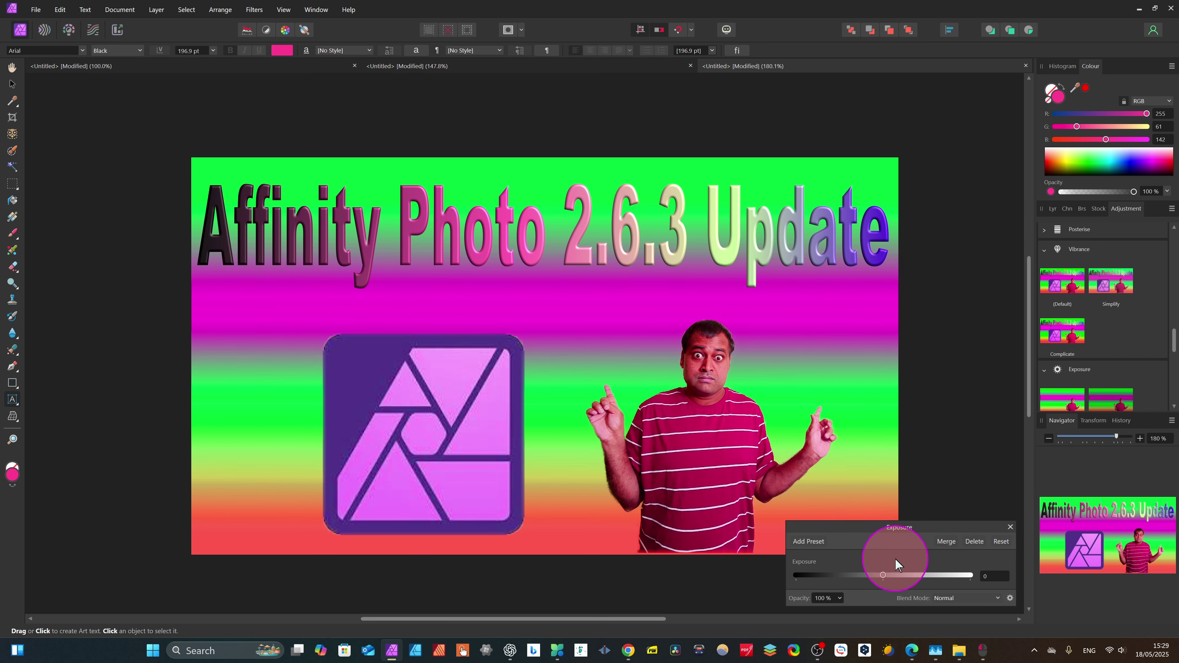
{"action": "mouse_move", "coordinate": [885, 580]}
{"action": "left_mouse_down"}
{"action": "mouse_move", "coordinate": [875, 583]}
{"action": "mouse_move", "coordinate": [903, 579]}
{"action": "mouse_move", "coordinate": [874, 578]}
{"action": "mouse_move", "coordinate": [888, 580]}
{"action": "left_mouse_up"}
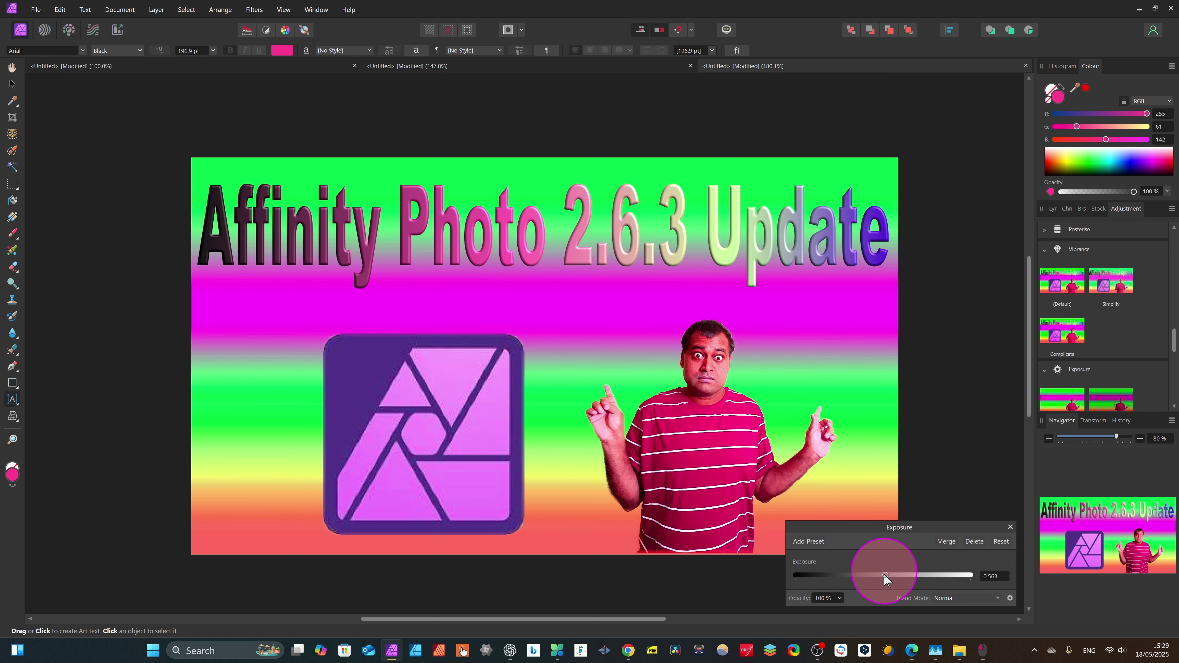
{"action": "double_click", "coordinate": [885, 576]}
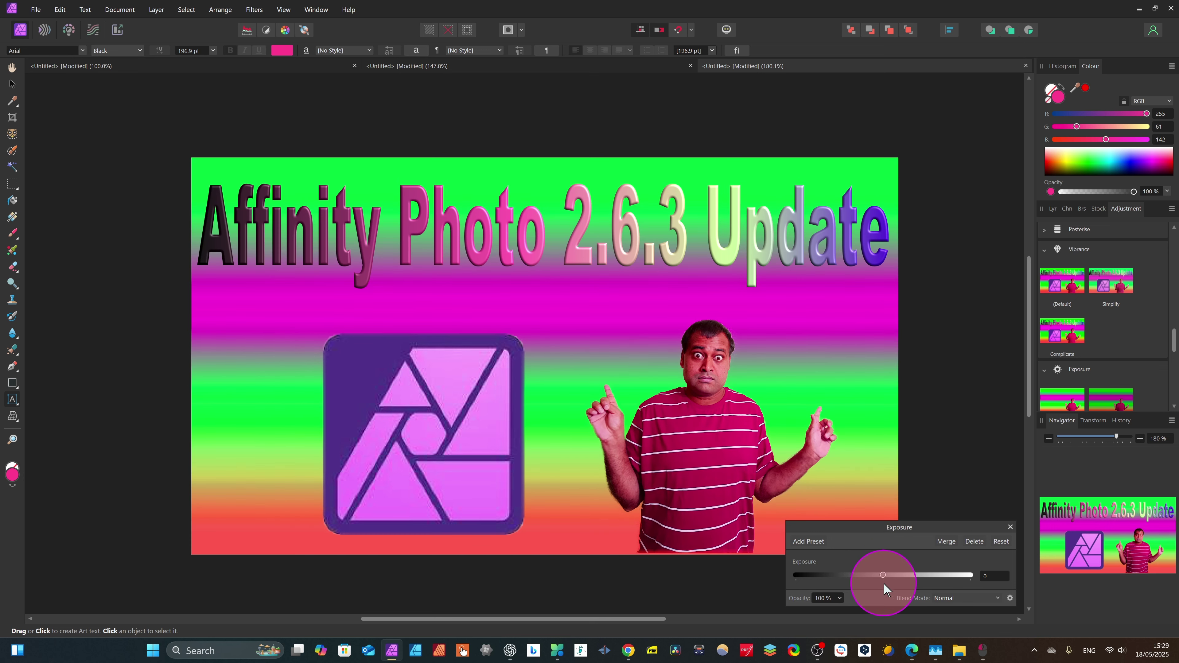
{"action": "left_click", "coordinate": [1010, 526]}
- Add a default Shadows / Highlights adjustment with shadows at 15% and highlights at 23%
{"action": "scroll", "coordinate": [1118, 381], "scroll_direction": "down", "scroll_amount": 5}
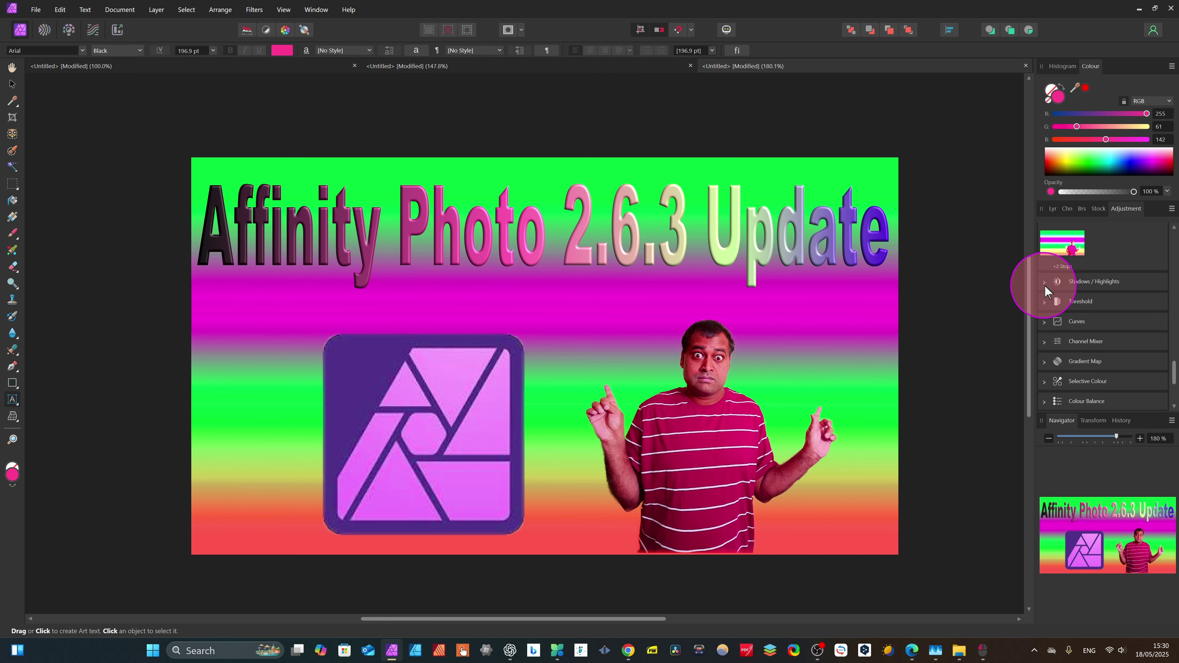
{"action": "left_click", "coordinate": [1044, 283]}
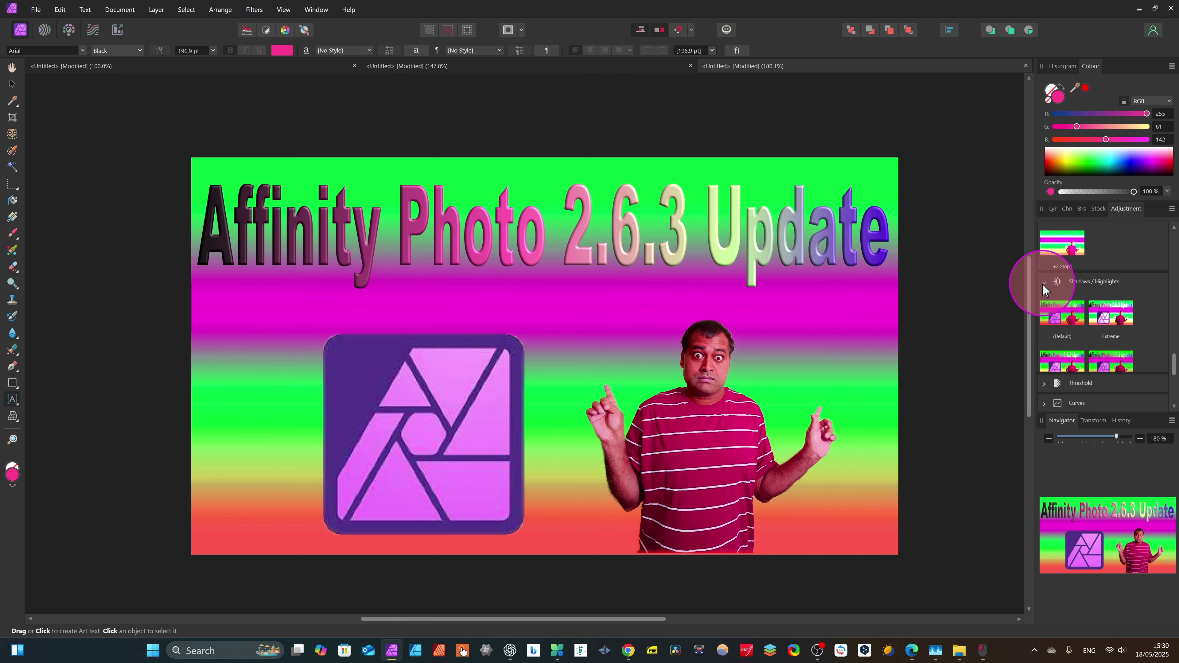
{"action": "left_click", "coordinate": [1063, 316]}
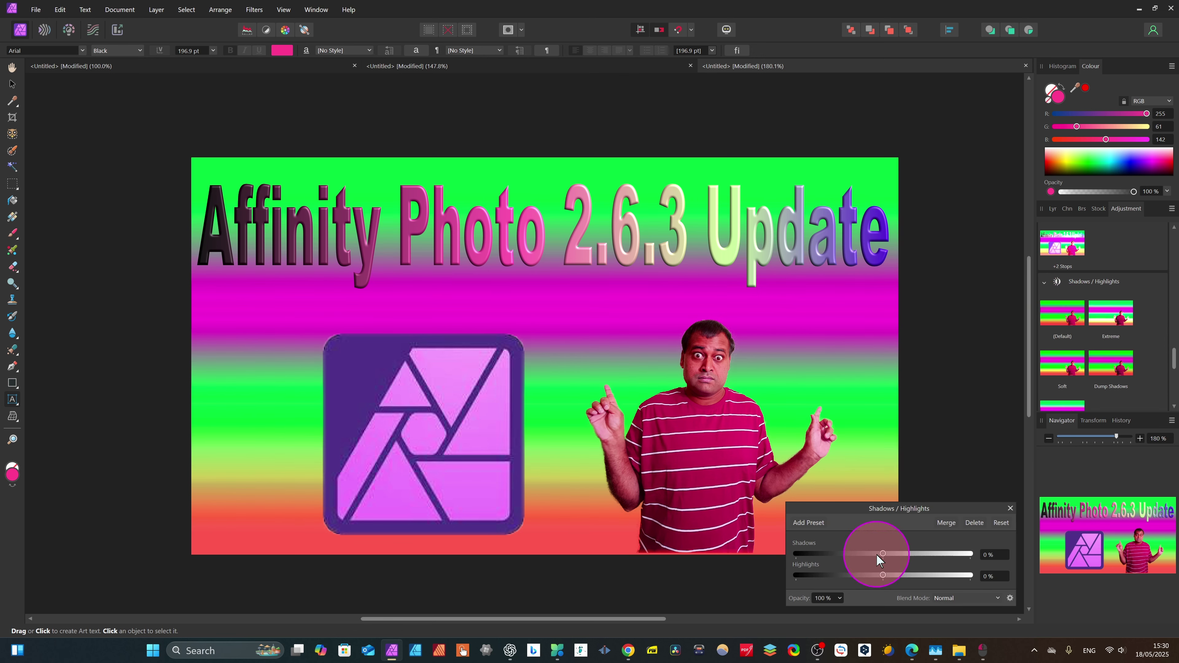
{"action": "left_click_drag", "start_coordinate": [884, 554], "coordinate": [892, 576]}
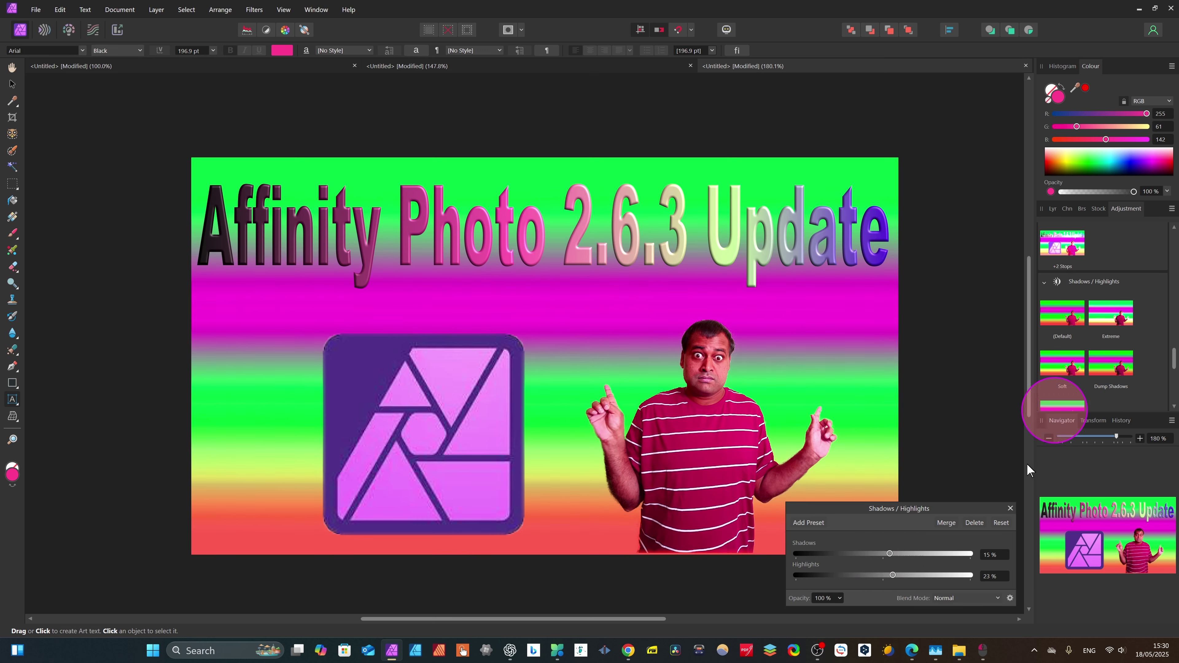
- Try the default Threshold adjustment on the thumbnail and undo it
{"action": "scroll", "coordinate": [1118, 386], "scroll_direction": "down", "scroll_amount": 3}
{"action": "left_click", "coordinate": [1045, 349]}
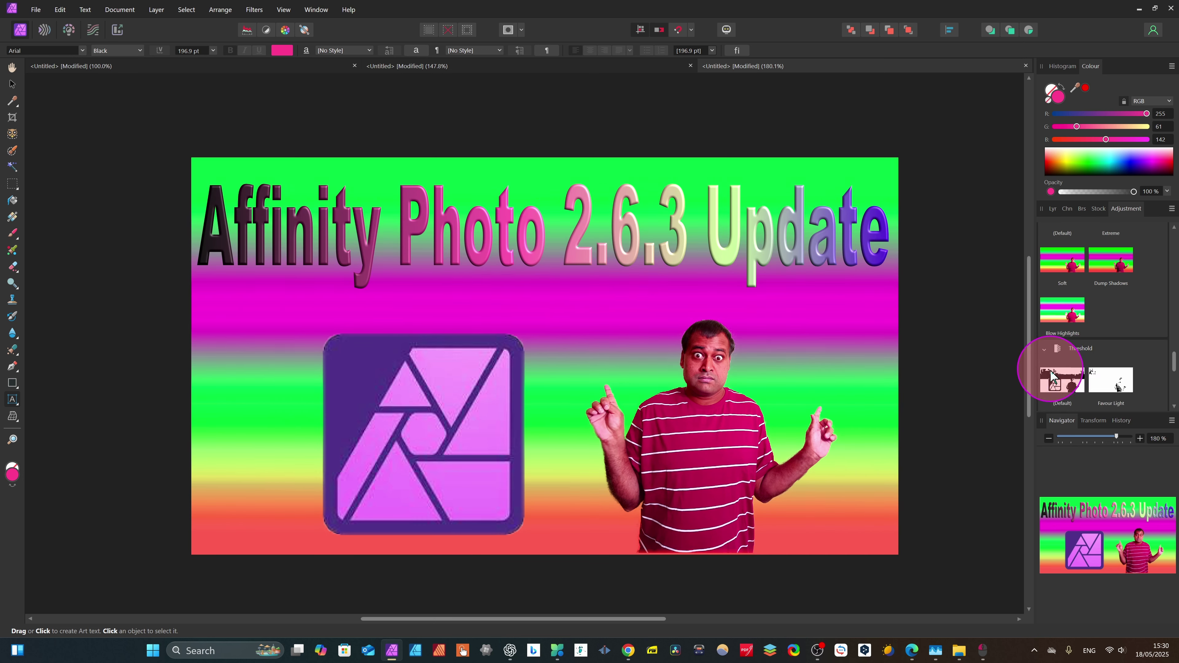
{"action": "scroll", "coordinate": [1114, 381], "scroll_direction": "down", "scroll_amount": 2}
{"action": "left_click", "coordinate": [1048, 341]}
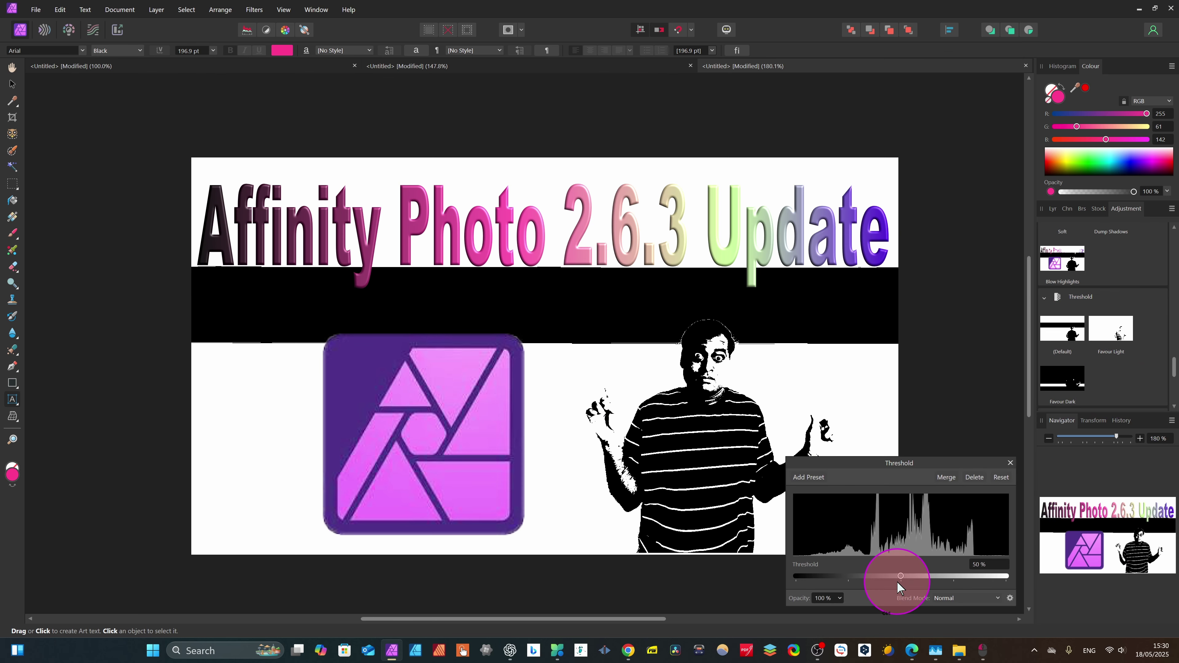
{"action": "key", "text": "ctrl+z"}
{"action": "left_click", "coordinate": [1009, 509]}
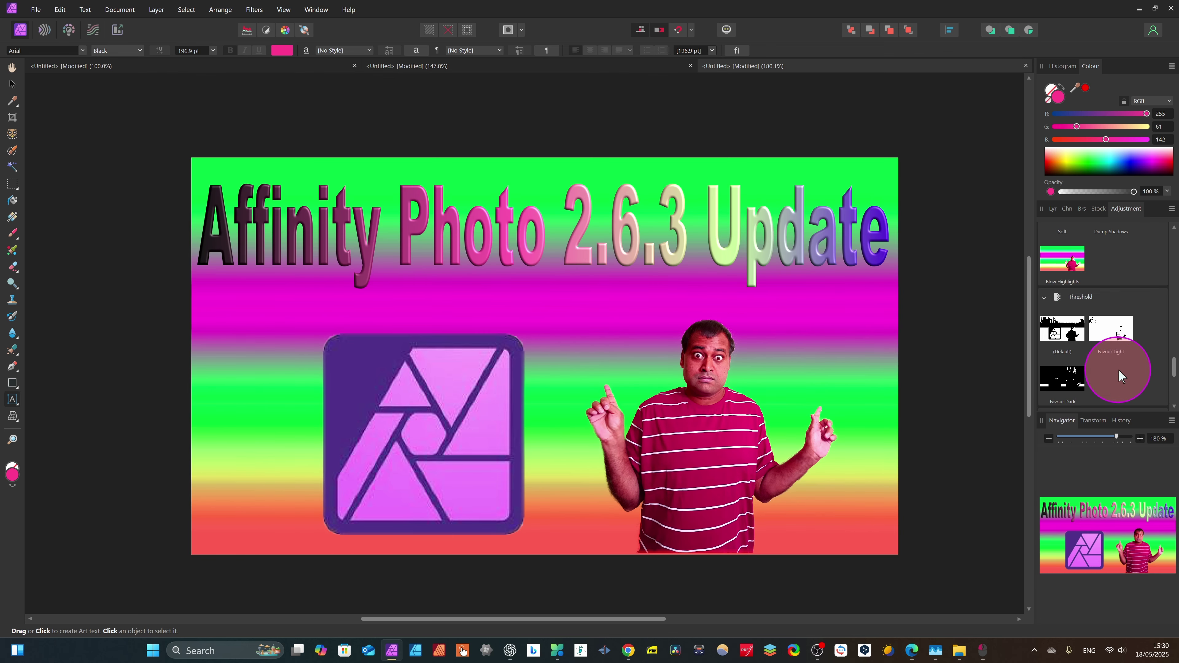
- Add a default Curves adjustment with points in the lower, middle and upper curve, moving the middle one to X 0.482, Y 0.504
{"action": "scroll", "coordinate": [1119, 370], "scroll_direction": "down", "scroll_amount": 2}
{"action": "left_click", "coordinate": [1045, 340]}
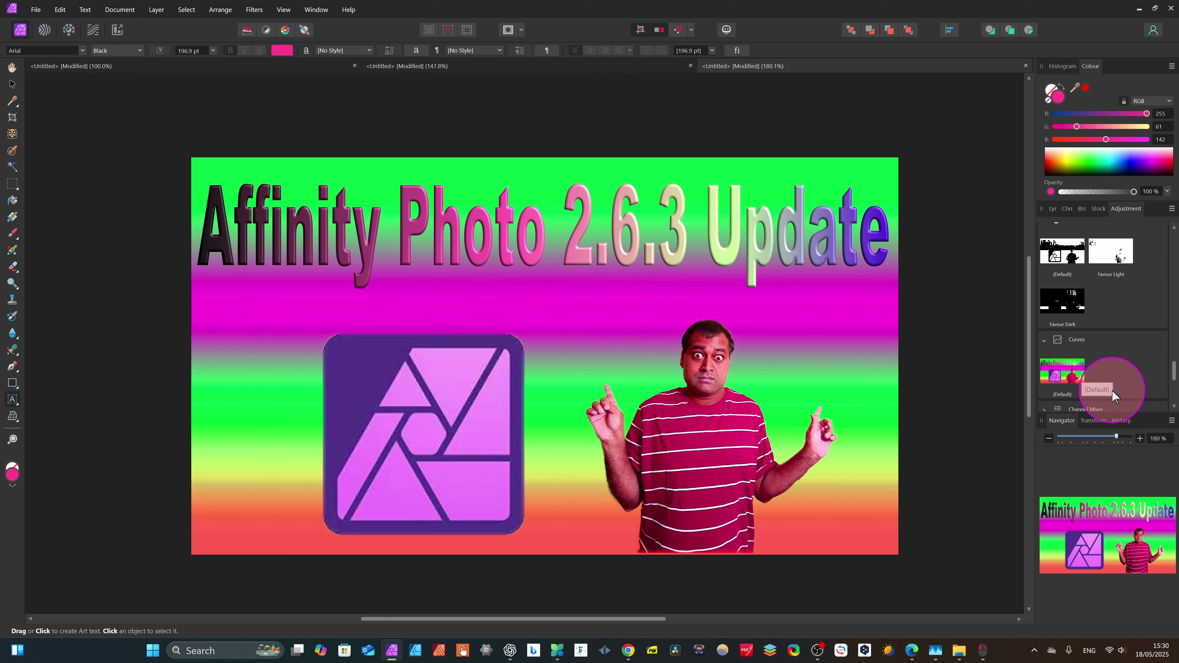
{"action": "left_click", "coordinate": [1068, 374]}
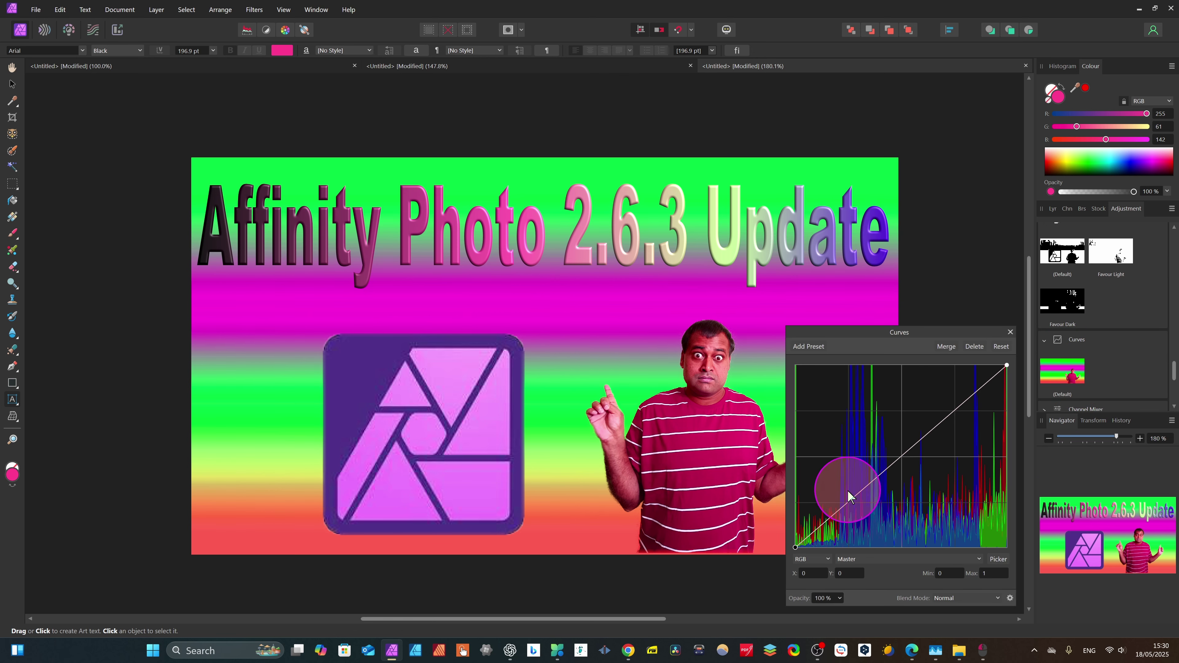
{"action": "left_click", "coordinate": [967, 400]}
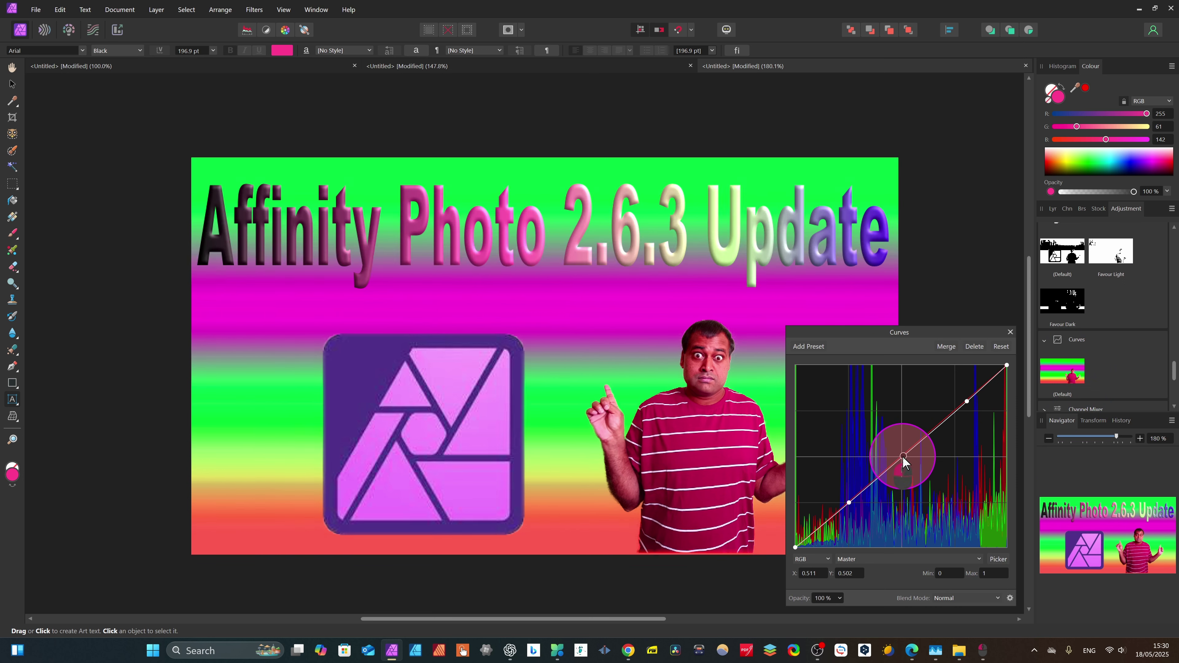
{"action": "left_click_drag", "start_coordinate": [901, 458], "coordinate": [897, 455]}
{"action": "left_click", "coordinate": [1058, 342]}
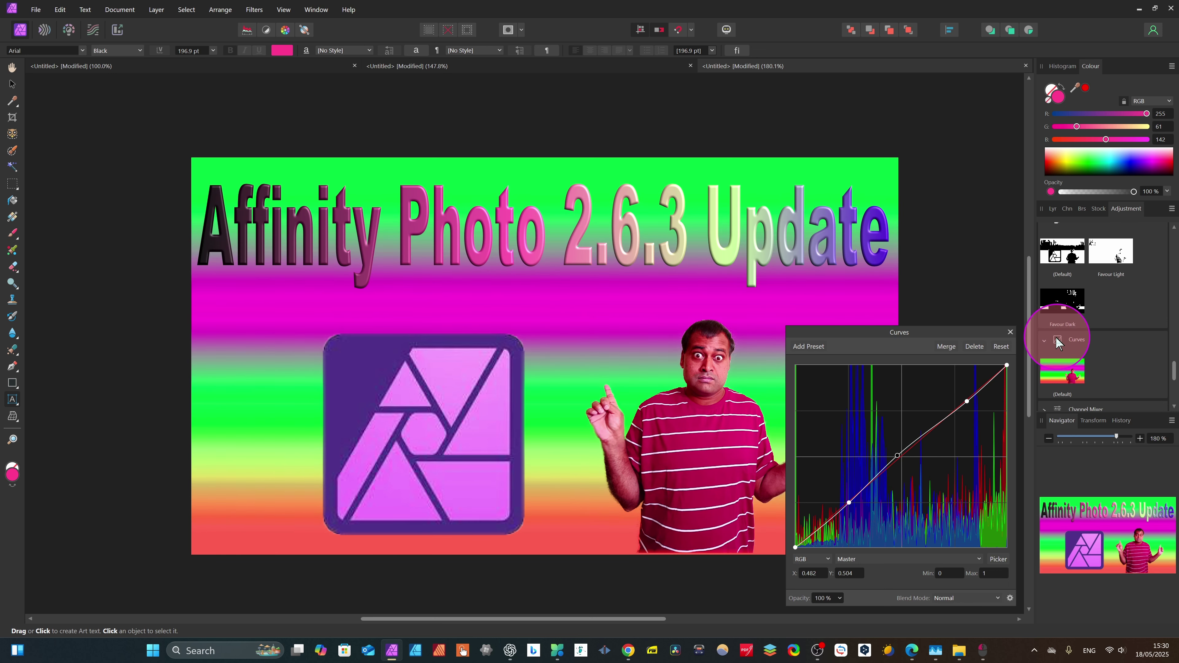
{"action": "left_click", "coordinate": [1011, 332]}
{"action": "scroll", "coordinate": [1114, 353], "scroll_direction": "down", "scroll_amount": 5}
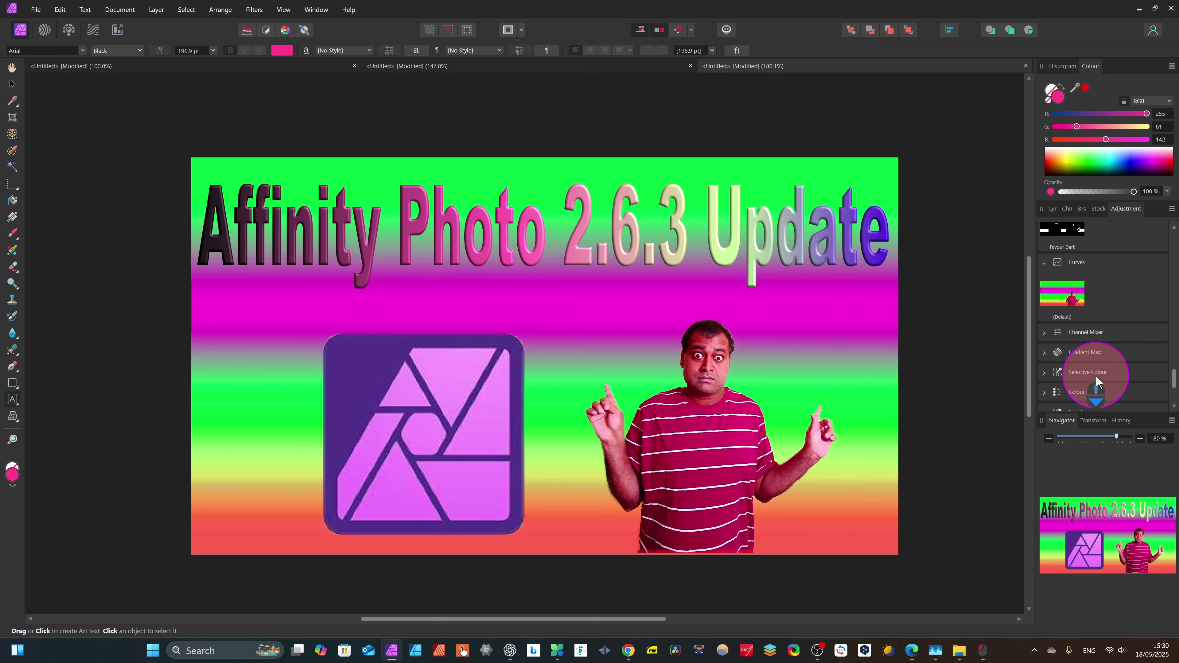
{"action": "scroll", "coordinate": [1084, 354], "scroll_direction": "down", "scroll_amount": 2}
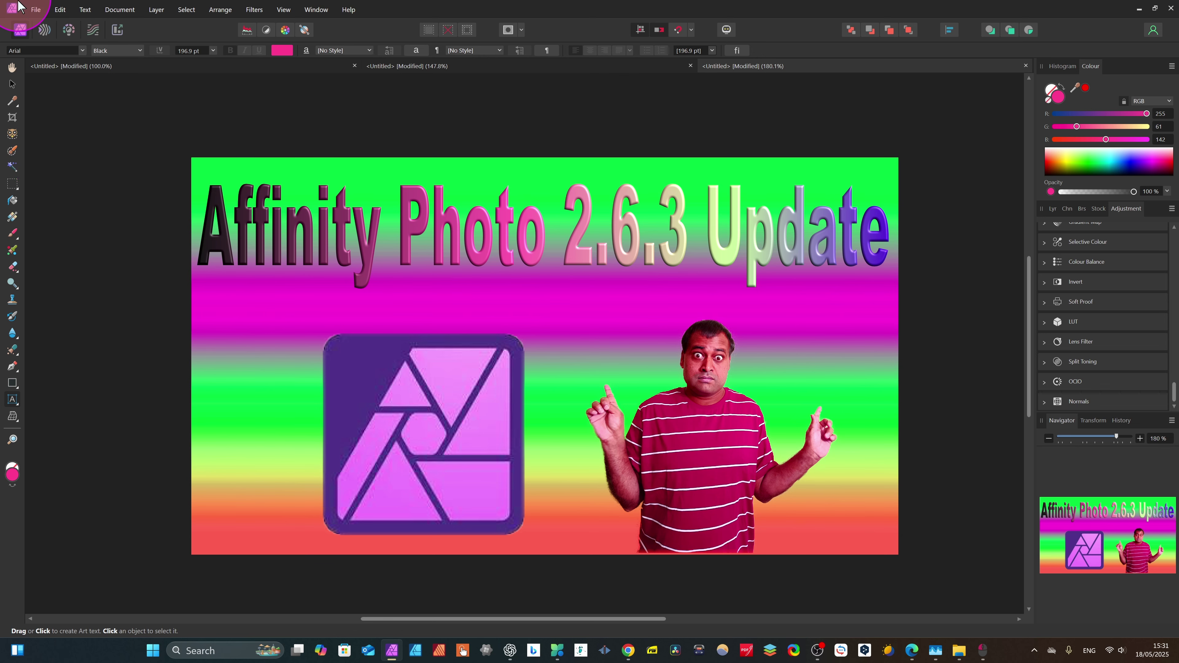
- Export the whole document as a 1280 × 720 px PNG with the PNG preset and Bilinear resampling
{"action": "left_click", "coordinate": [36, 9]}
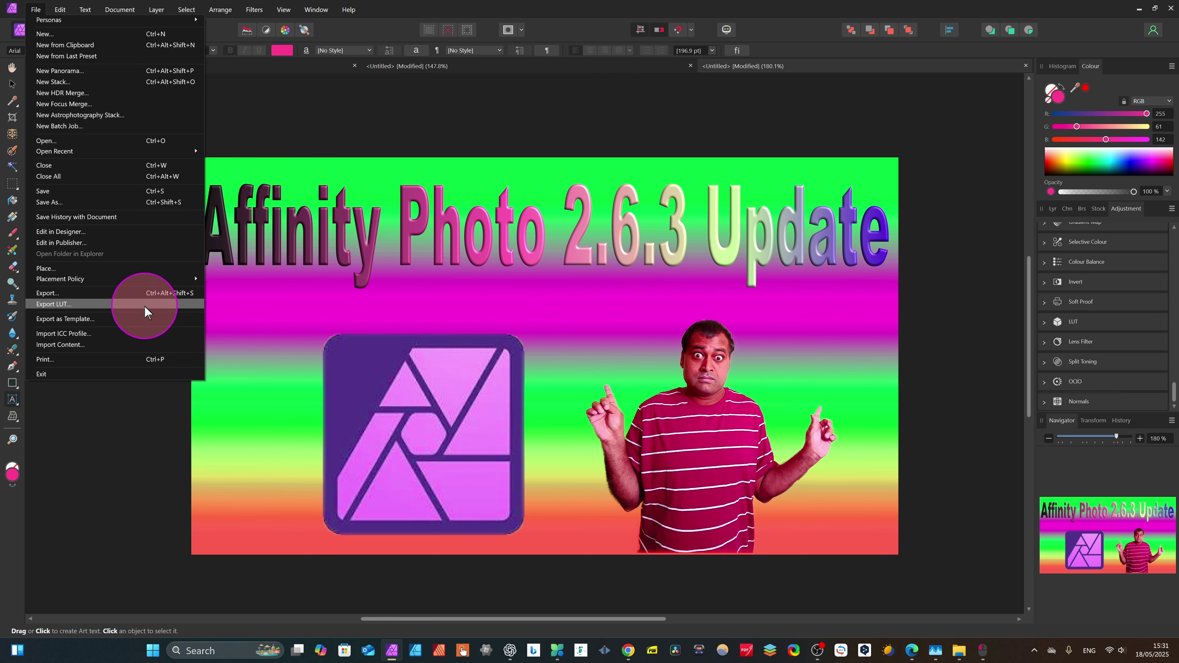
{"action": "left_click", "coordinate": [121, 293]}
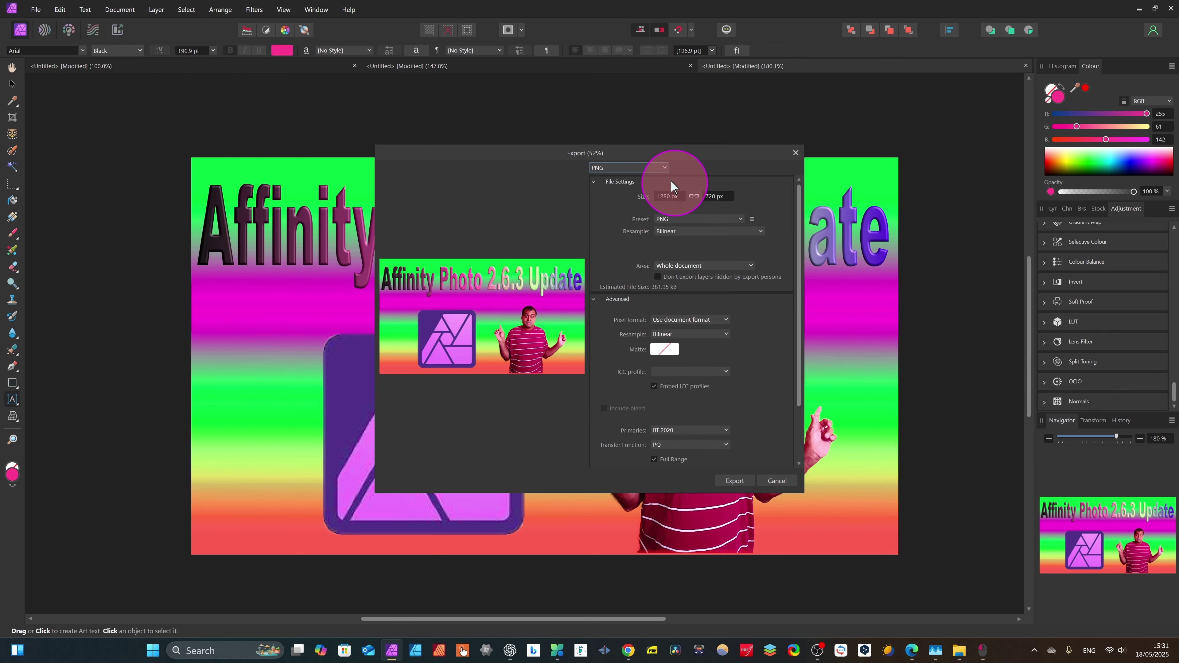
{"action": "left_click", "coordinate": [664, 170]}
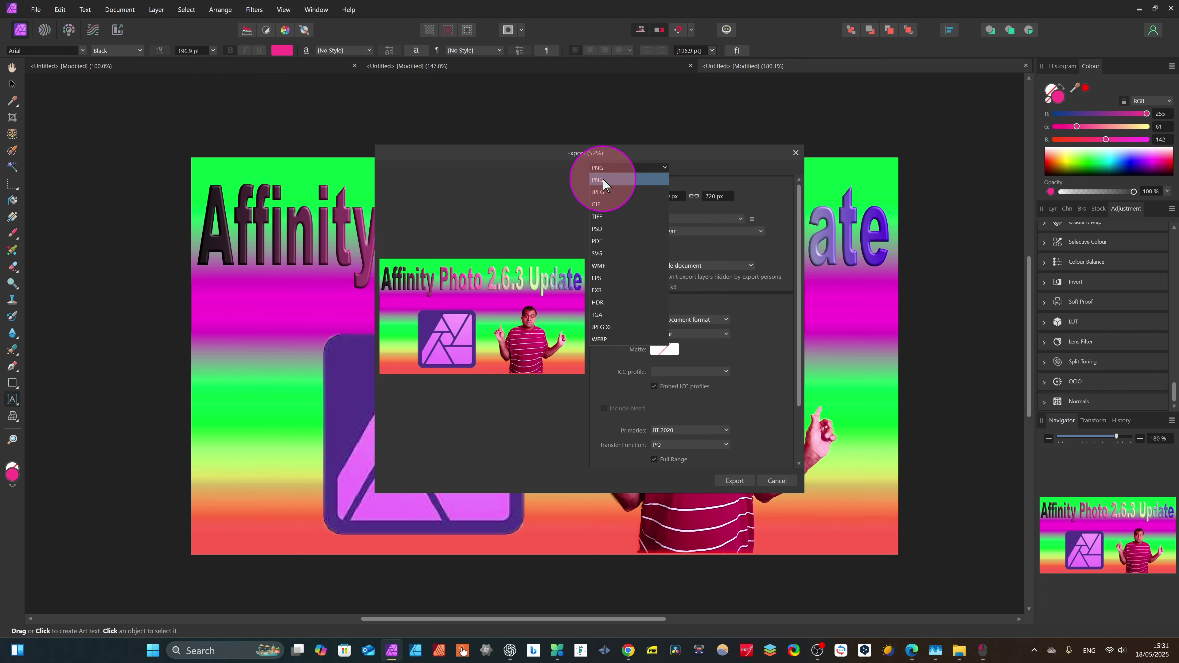
{"action": "left_click", "coordinate": [587, 182]}
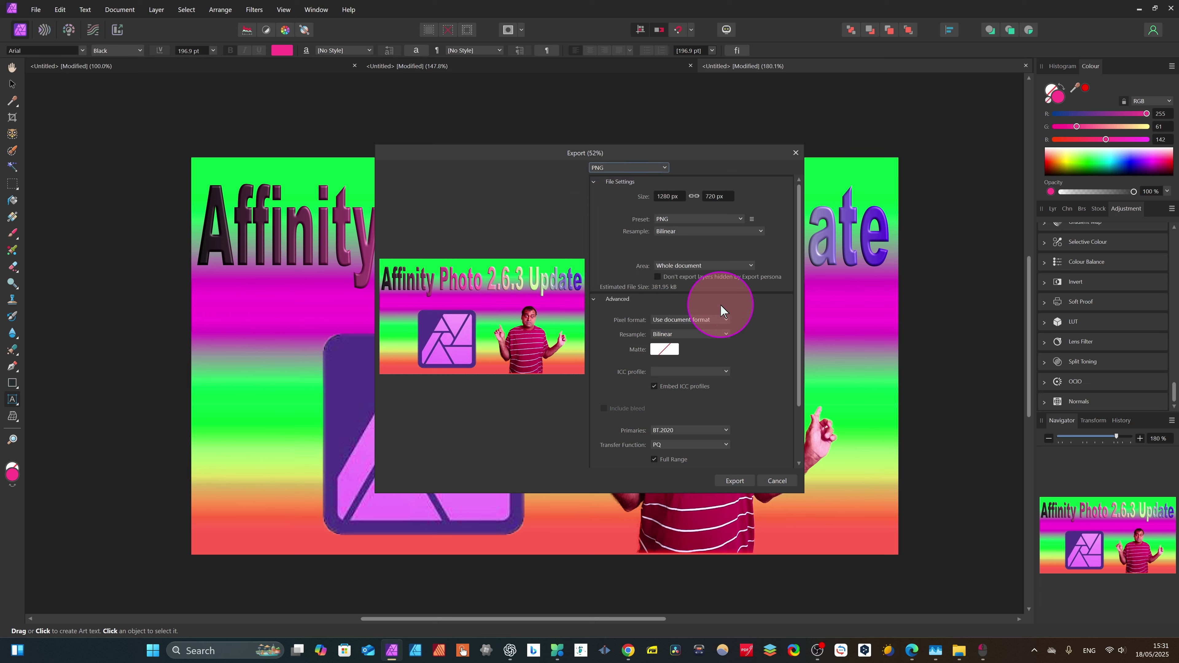
{"action": "left_click", "coordinate": [756, 234]}
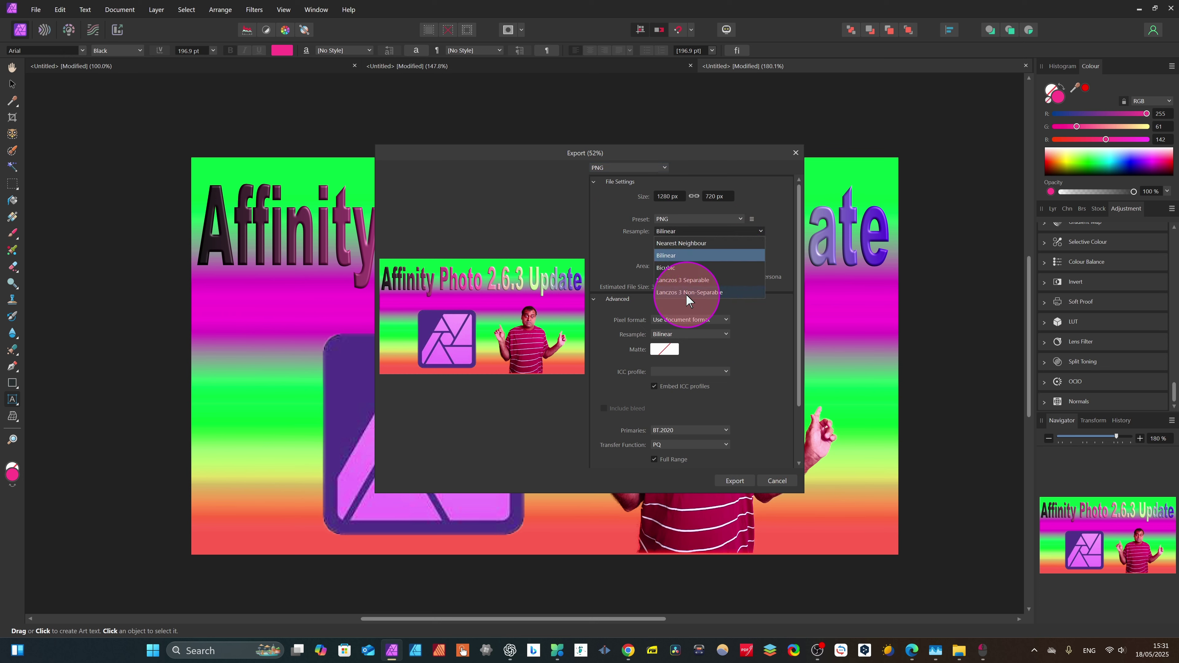
{"action": "left_click", "coordinate": [558, 244]}
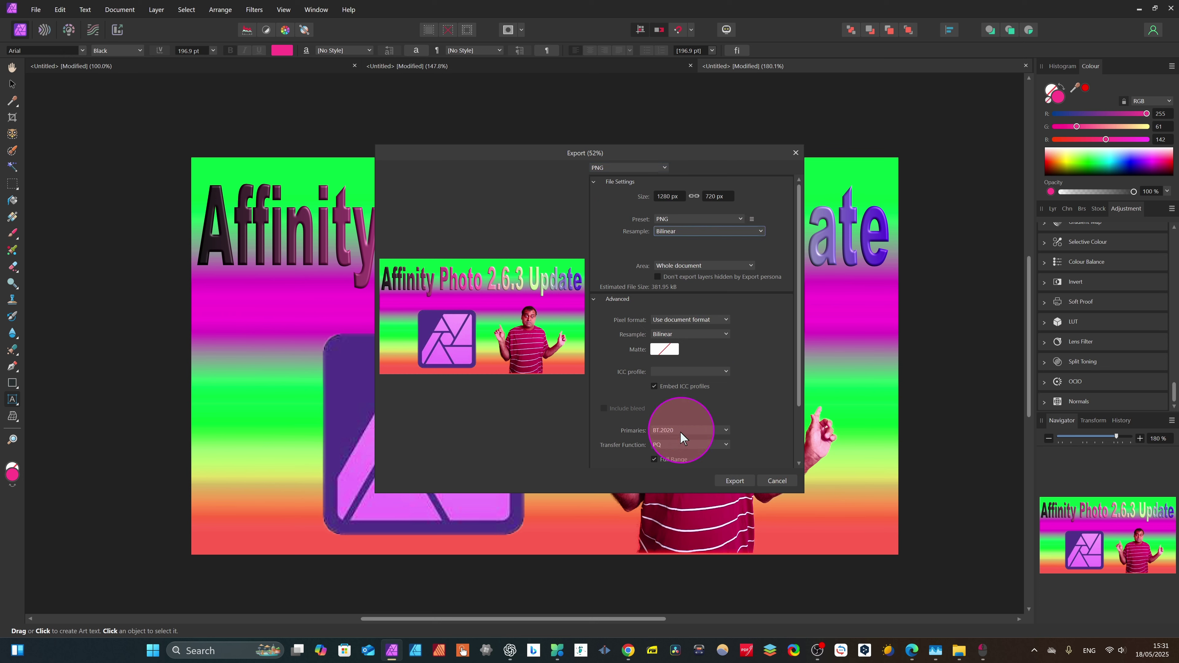
{"action": "left_click", "coordinate": [735, 481]}
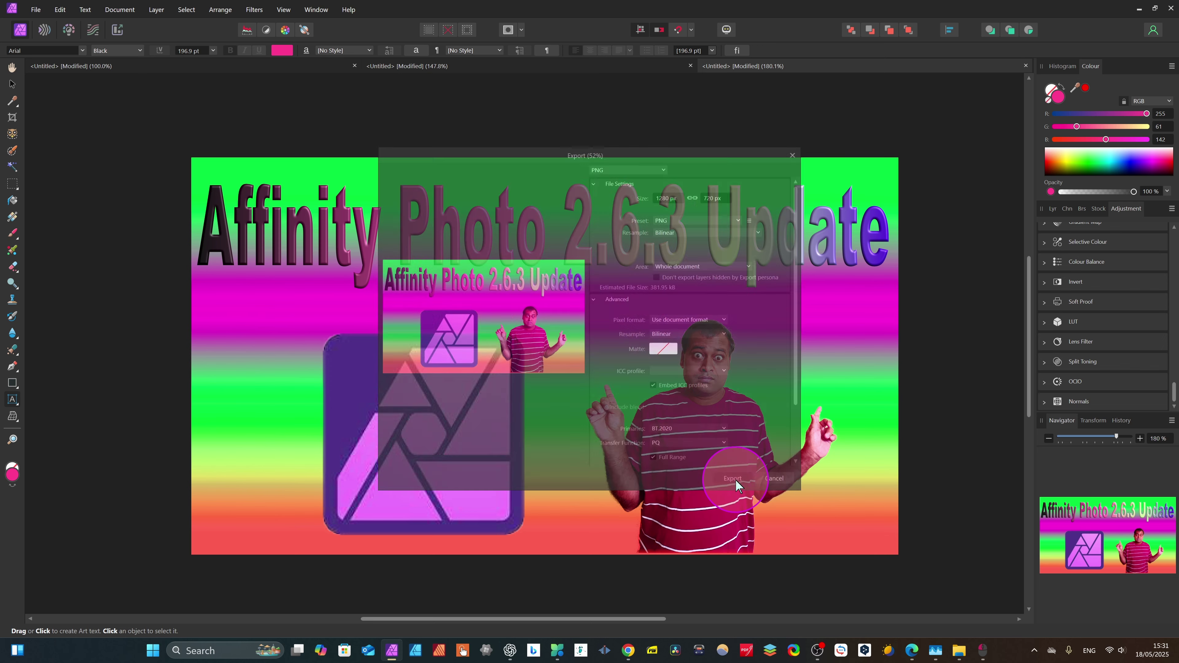
- Save the exported PNG in the Youtube Thumbnail folder as "Affinity photo 2.6.3 update"
{"action": "type", "text": "Affinity "}
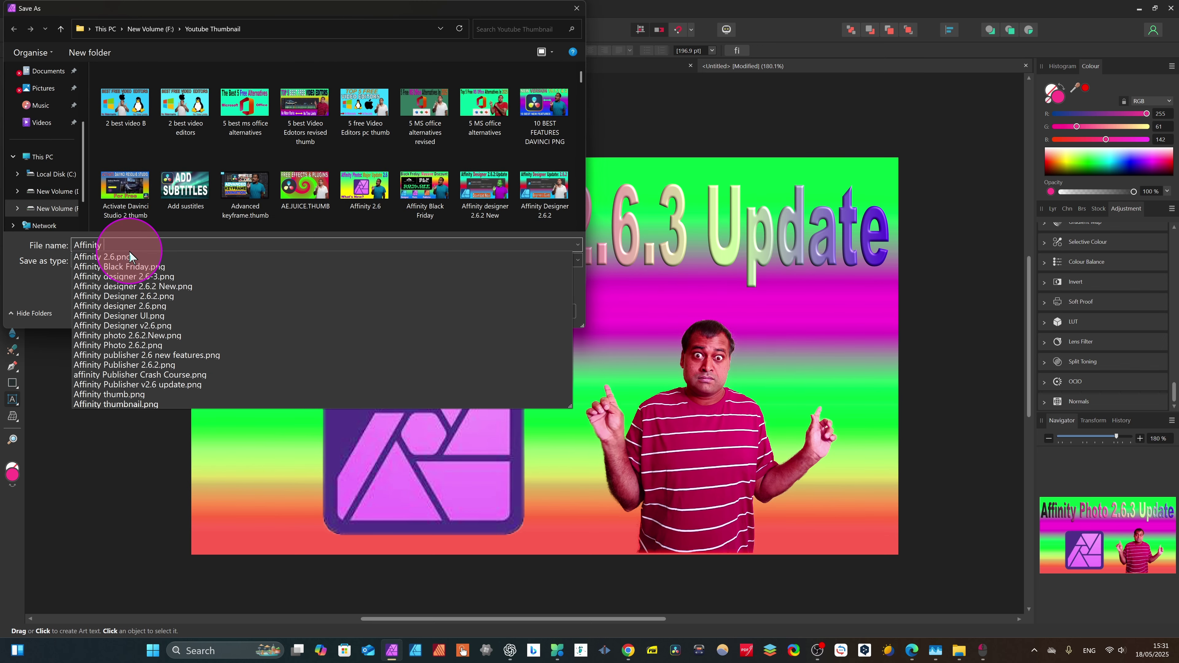
{"action": "type", "text": "photo 2."}
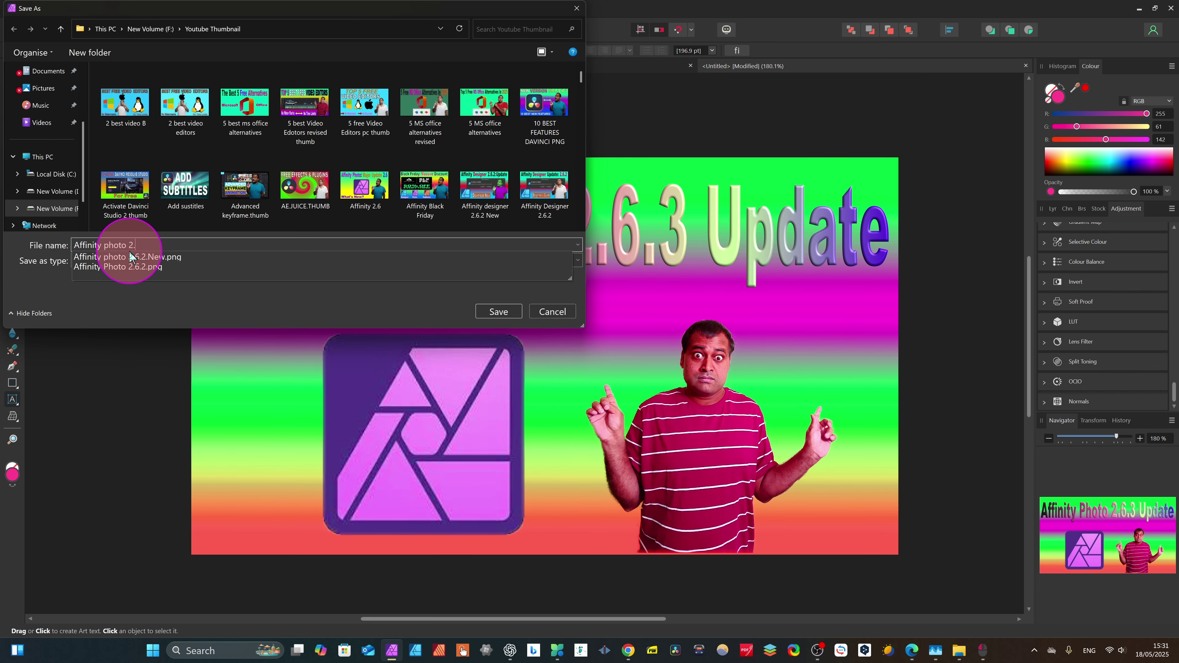
{"action": "type", "text": "6.3 update"}
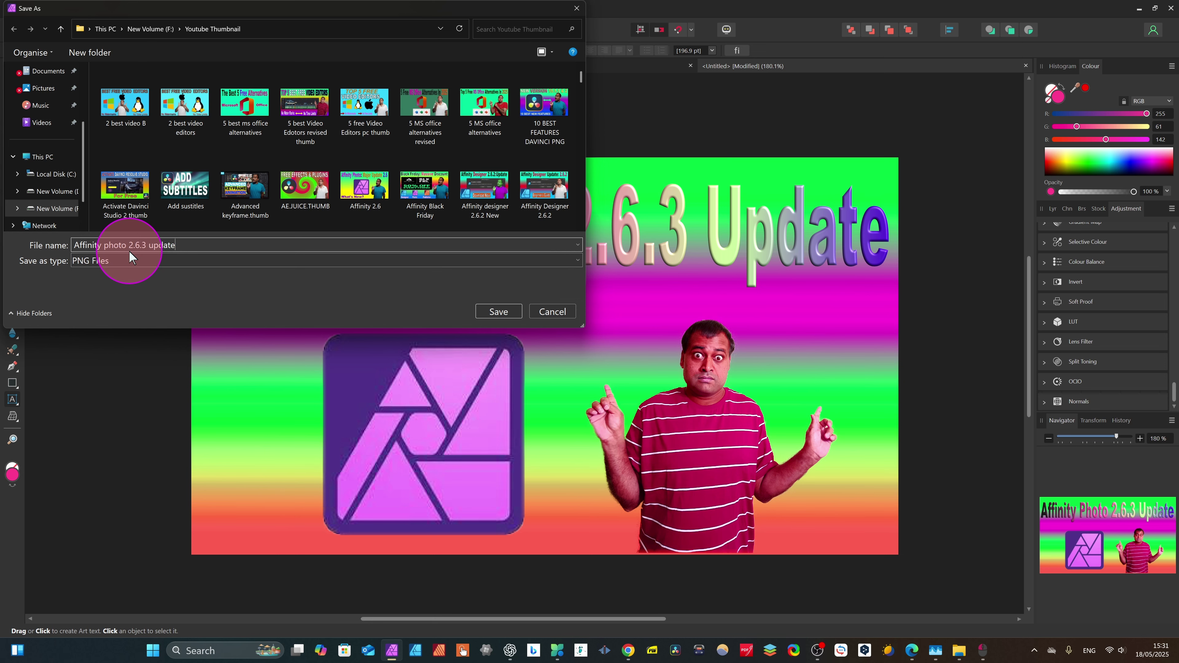
{"action": "left_click", "coordinate": [499, 311]}
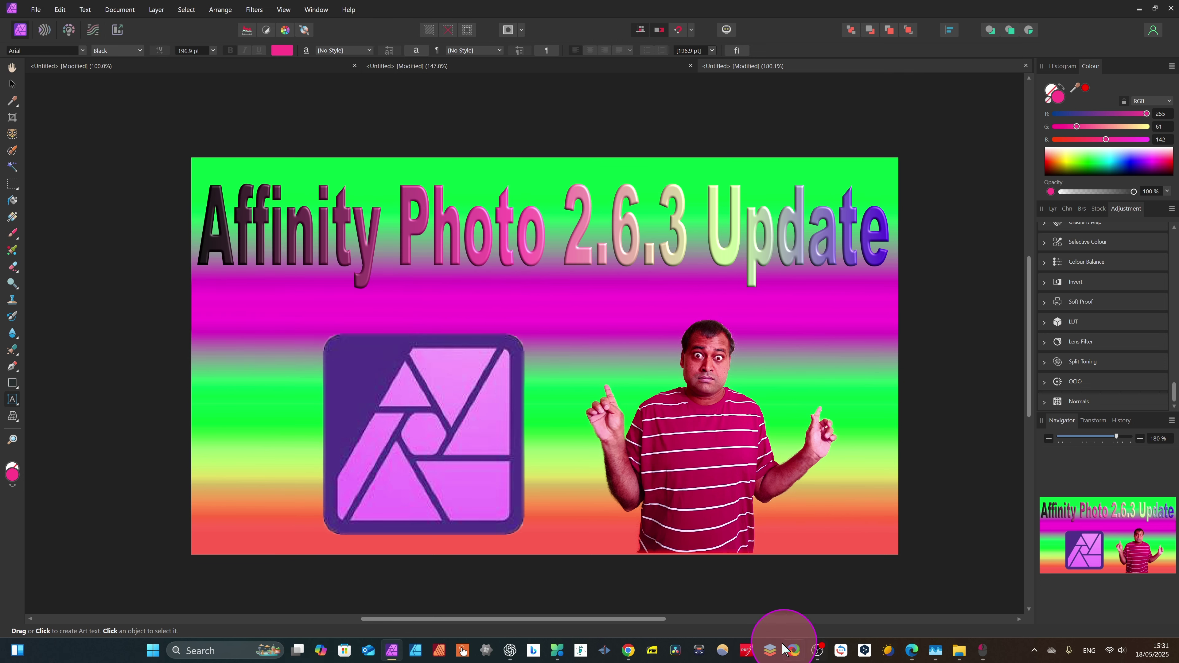
- Switch to File Explorer to locate the exported thumbnail in the Youtube Thumbnail folder
{"action": "mouse_move", "coordinate": [959, 651]}
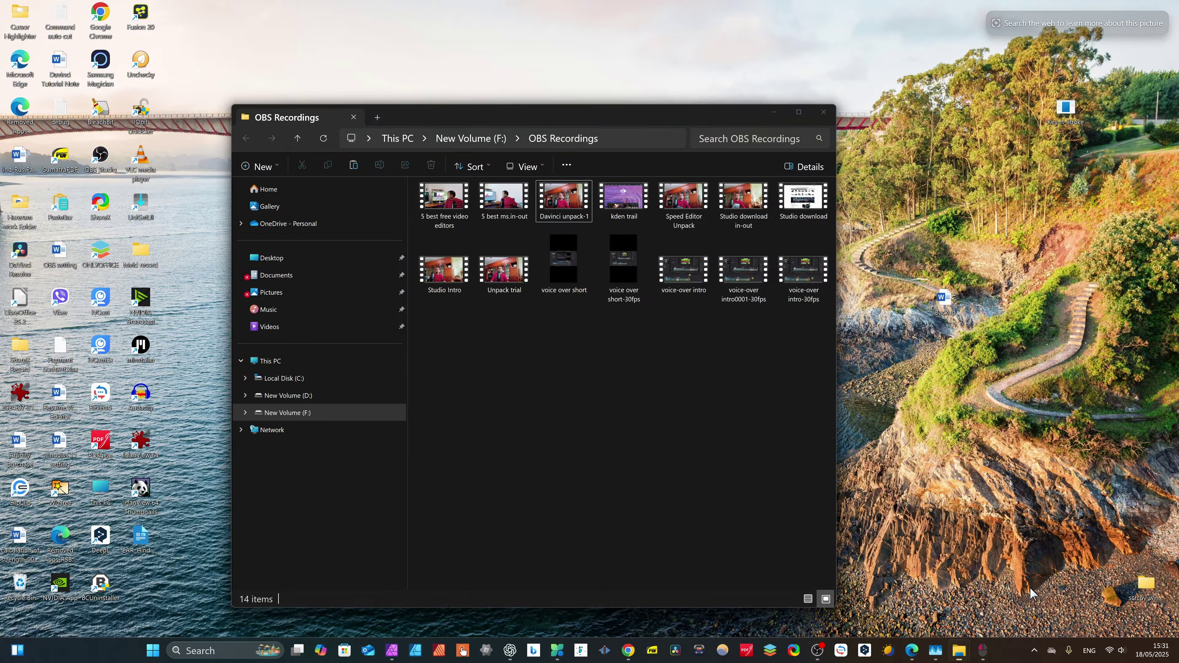
{"action": "left_click", "coordinate": [968, 598]}
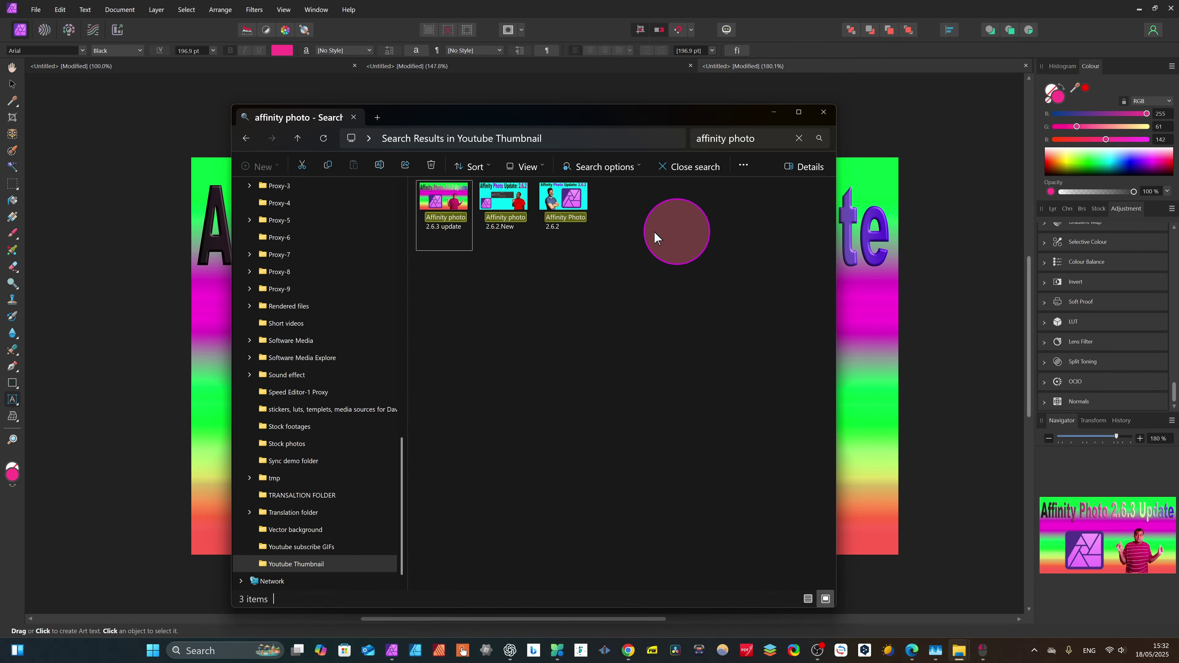
- Open the exported "Affinity photo 2.6.3 update" PNG in IrfanView to inspect the thumbnail, and return to Affinity Photo
{"action": "right_click", "coordinate": [437, 204]}
{"action": "mouse_move", "coordinate": [549, 421]}
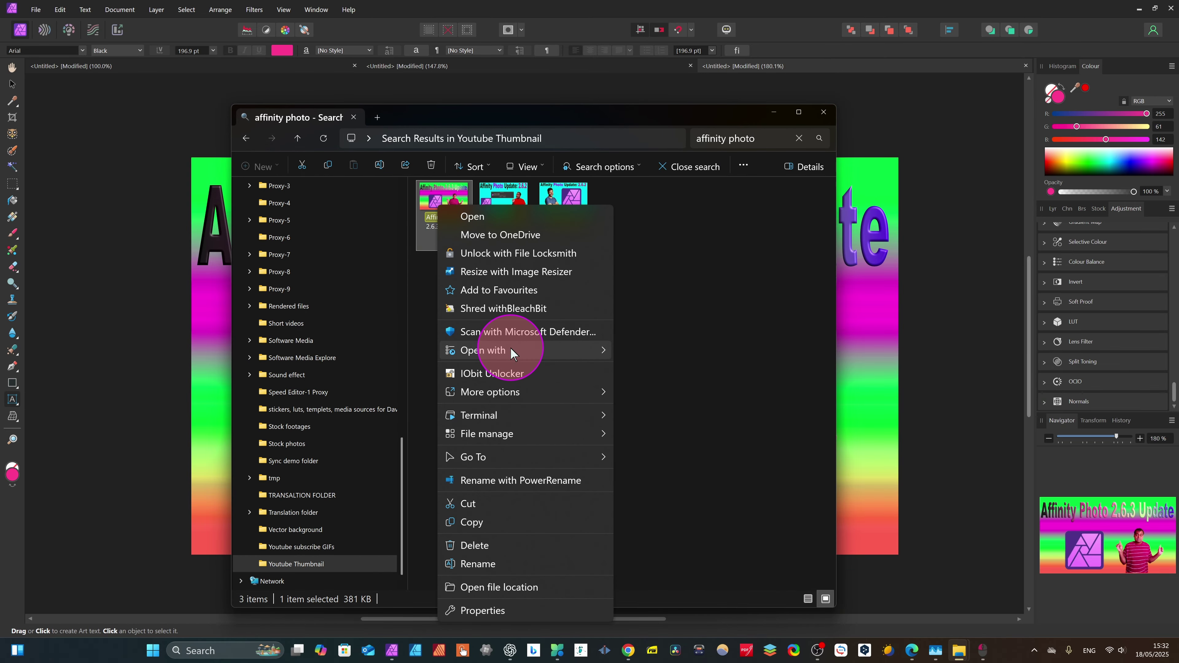
{"action": "mouse_move", "coordinate": [512, 349]}
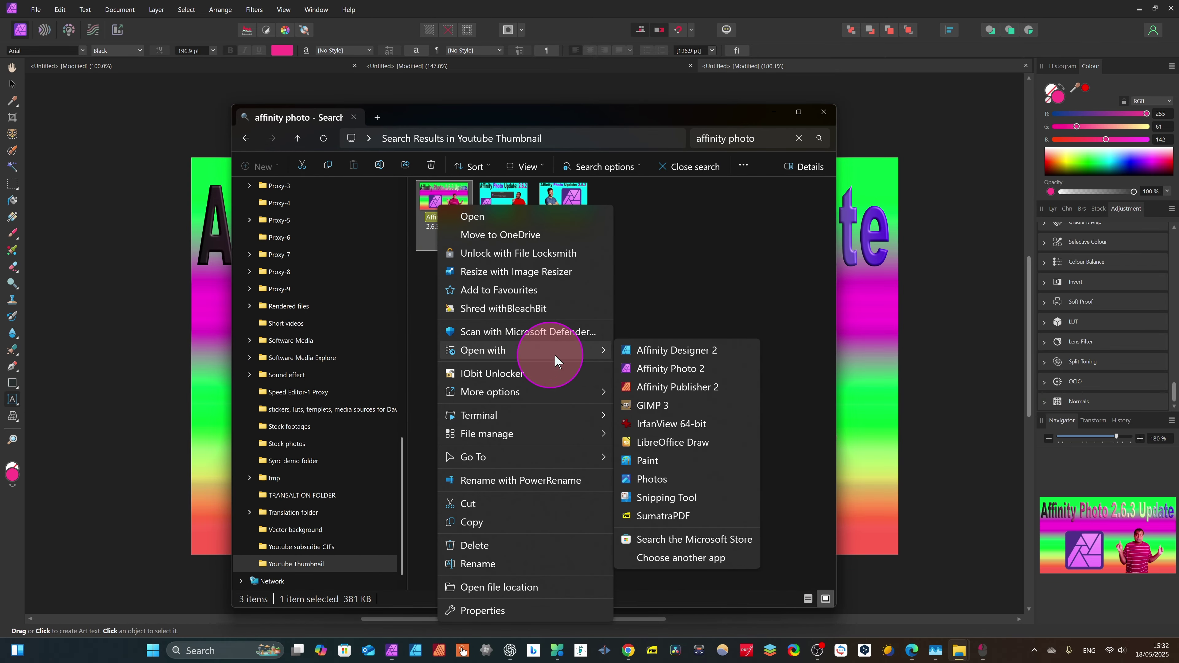
{"action": "left_click", "coordinate": [677, 423]}
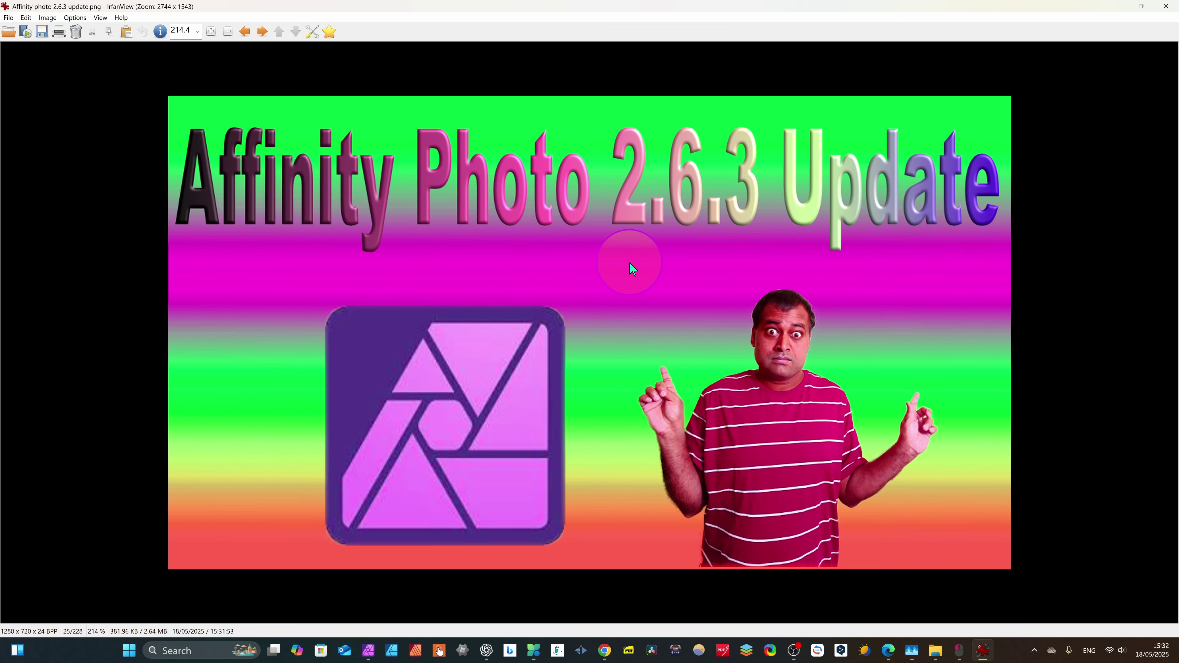
{"action": "left_click", "coordinate": [1125, 5]}
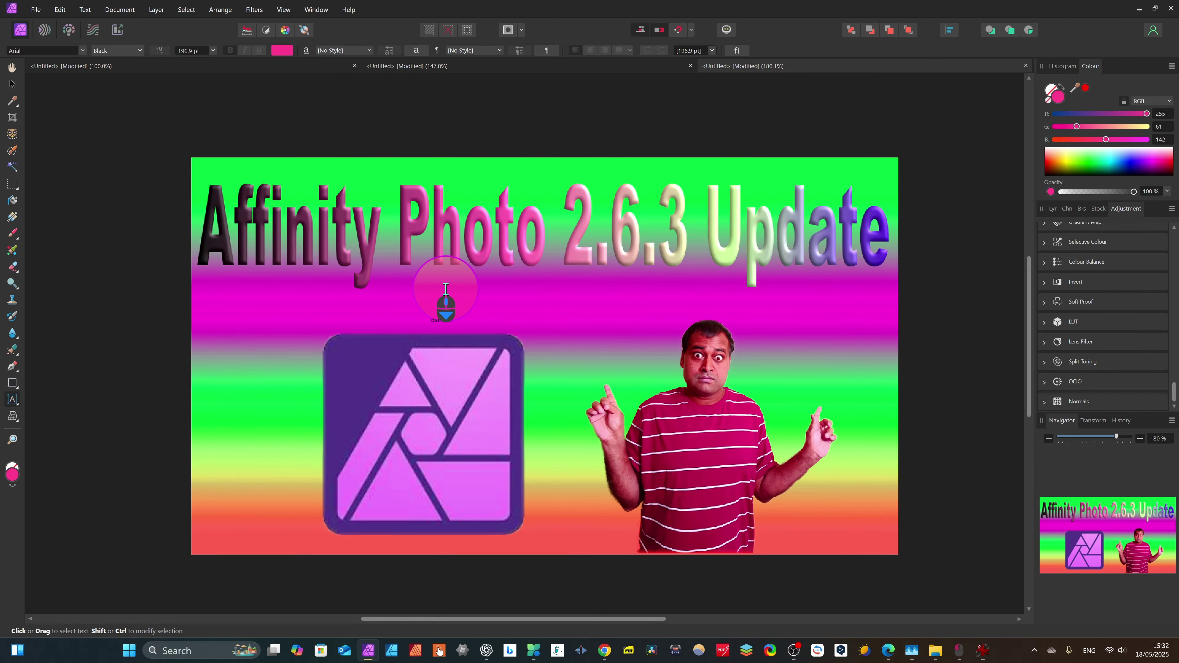
{"action": "scroll", "coordinate": [446, 289], "scroll_direction": "down", "scroll_amount": 2}
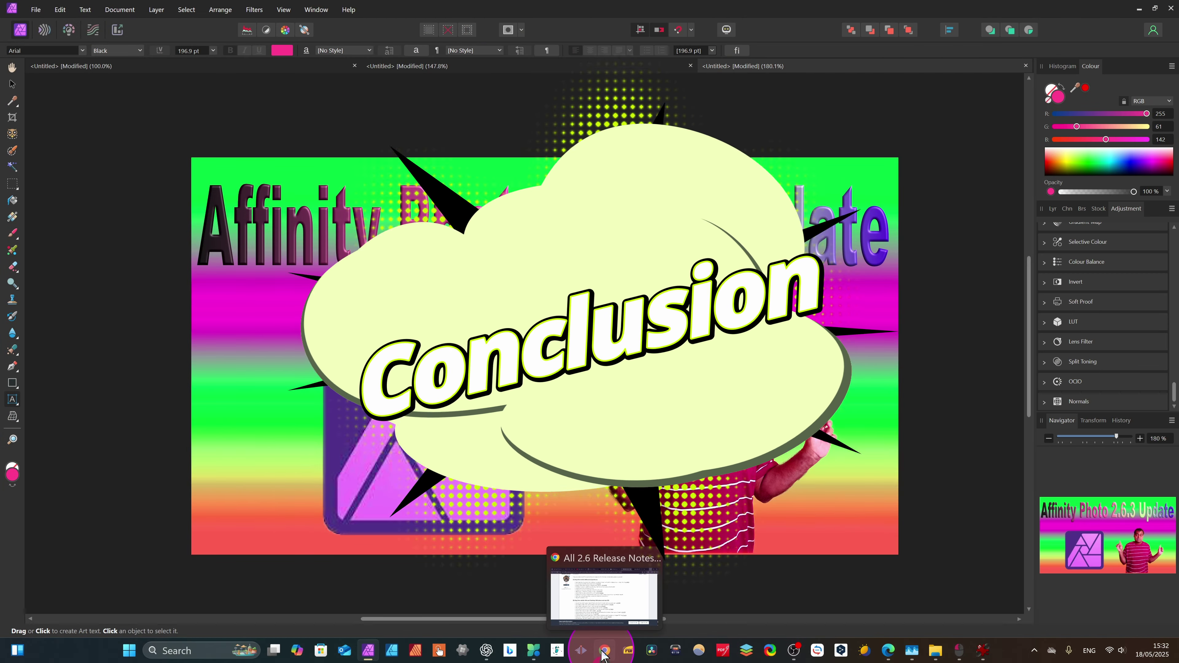
- Switch to Chrome and review the 2.6.3 bug-fix lists and earlier posts in the All 2.6 Release Notes topic, and return to Affinity Photo
{"action": "left_click", "coordinate": [604, 651]}
{"action": "scroll", "coordinate": [292, 191], "scroll_direction": "up", "scroll_amount": 3}
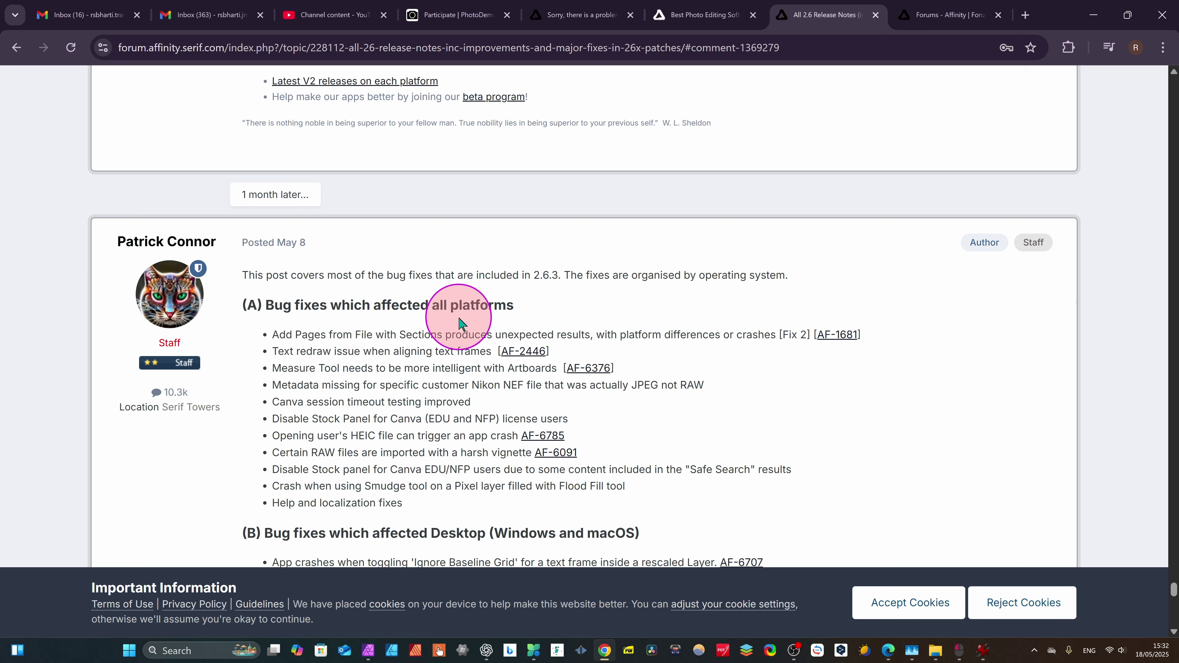
{"action": "scroll", "coordinate": [537, 322], "scroll_direction": "down", "scroll_amount": 3}
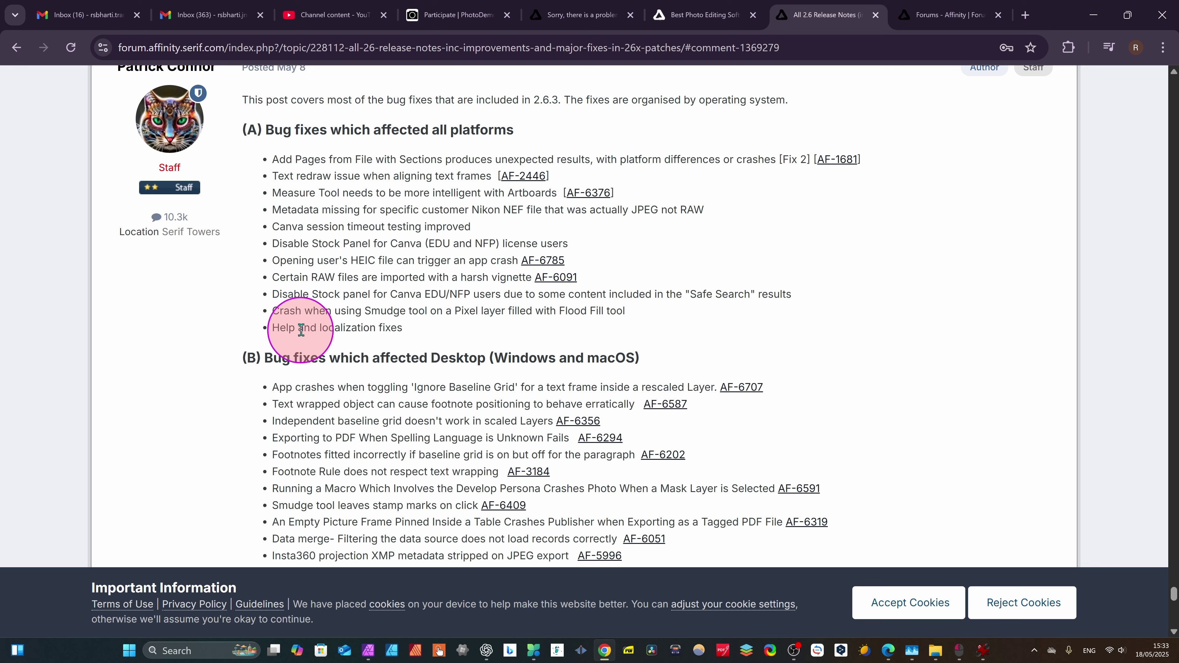
{"action": "scroll", "coordinate": [396, 338], "scroll_direction": "down", "scroll_amount": 3}
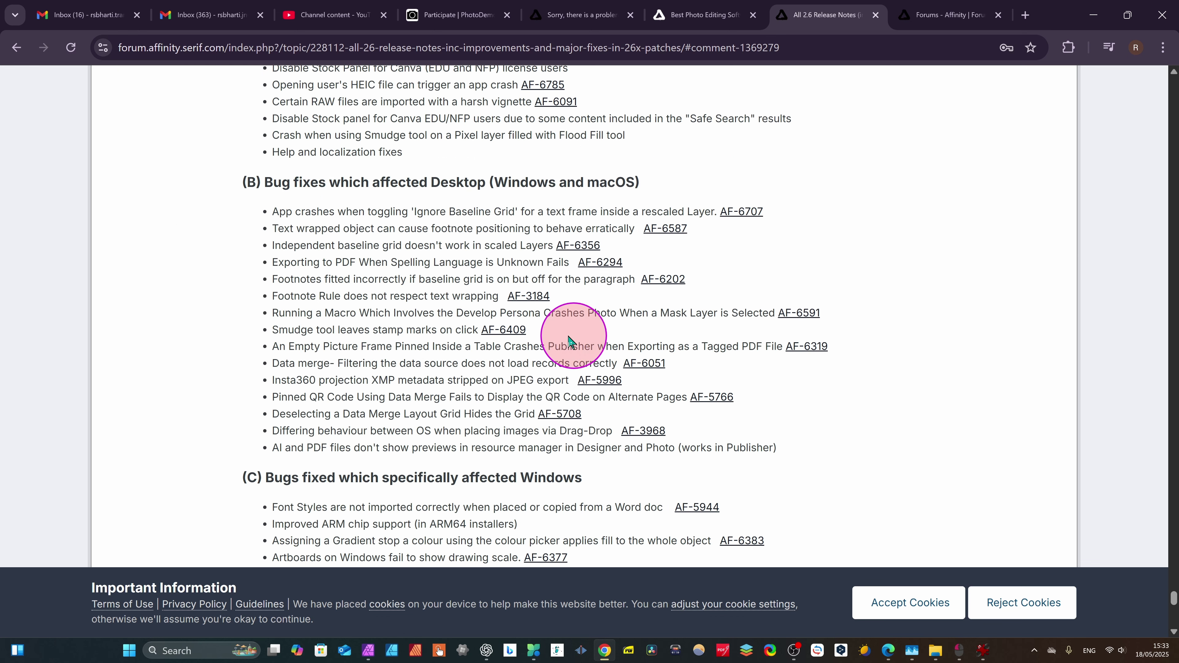
{"action": "scroll", "coordinate": [508, 382], "scroll_direction": "down", "scroll_amount": 3}
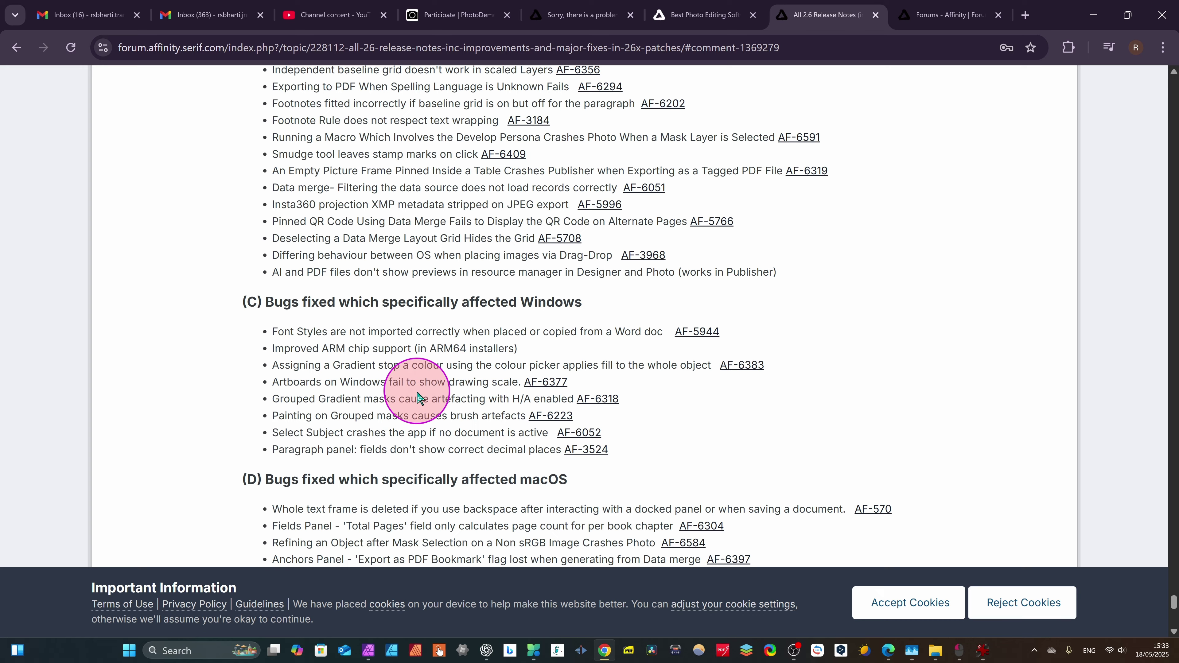
{"action": "scroll", "coordinate": [417, 392], "scroll_direction": "down", "scroll_amount": 6}
{"action": "scroll", "coordinate": [417, 388], "scroll_direction": "up", "scroll_amount": 18}
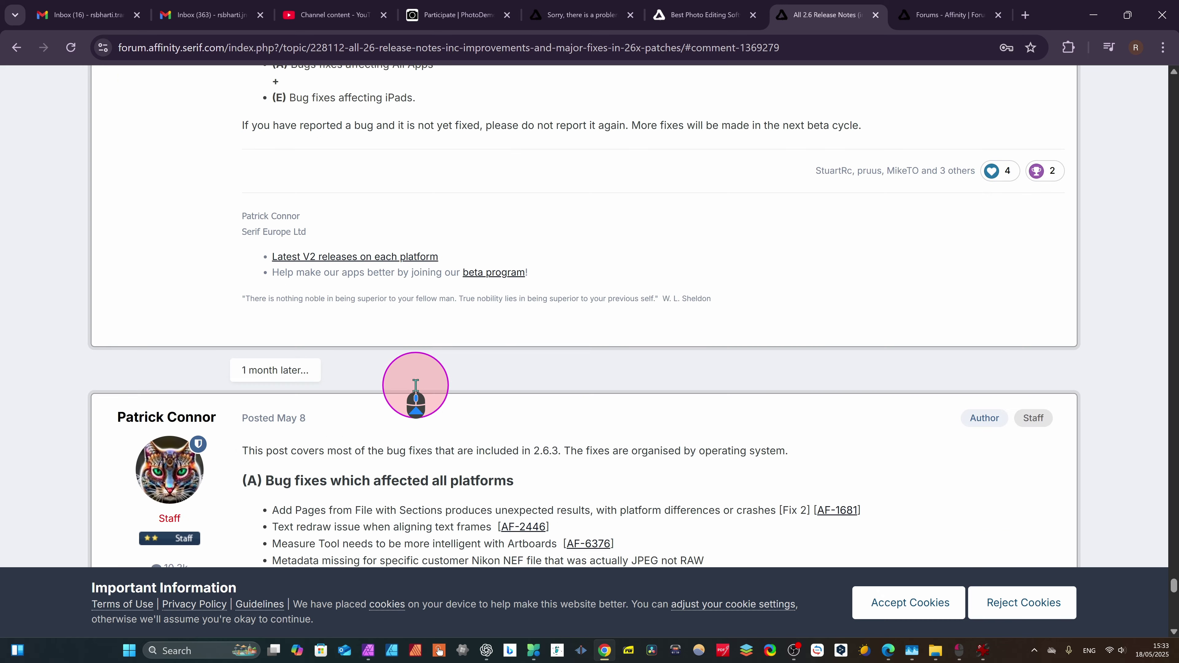
{"action": "scroll", "coordinate": [416, 385], "scroll_direction": "up", "scroll_amount": 20}
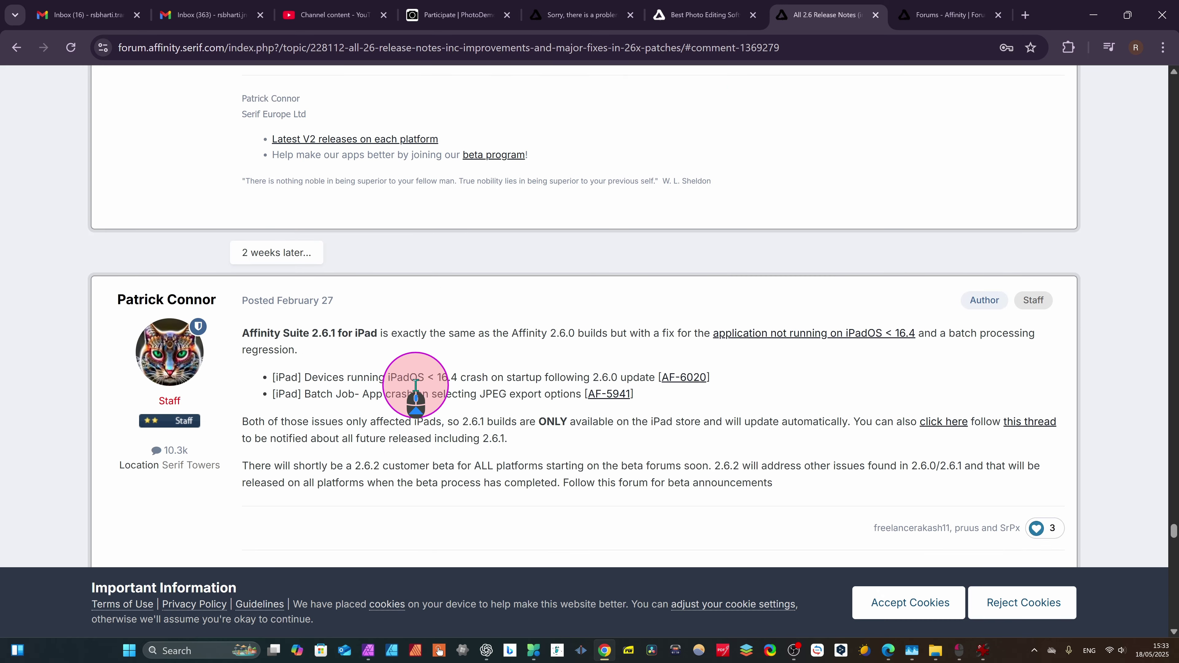
{"action": "left_click", "coordinate": [1094, 15]}
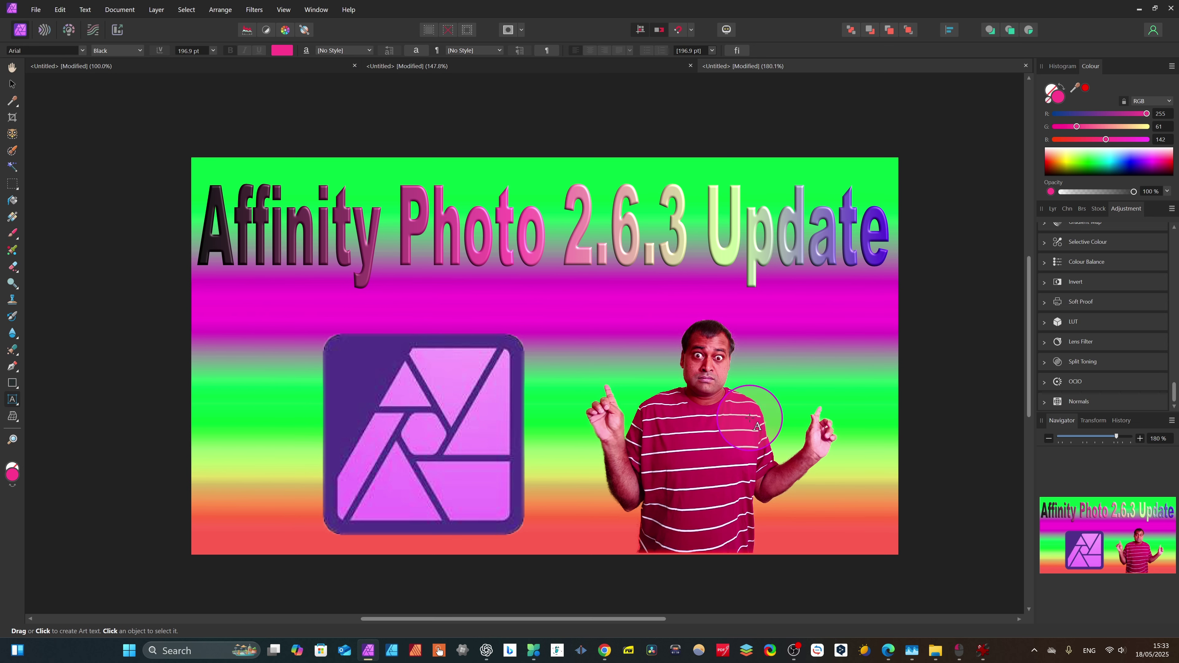
{"action": "scroll", "coordinate": [664, 398], "scroll_direction": "up", "scroll_amount": 1}
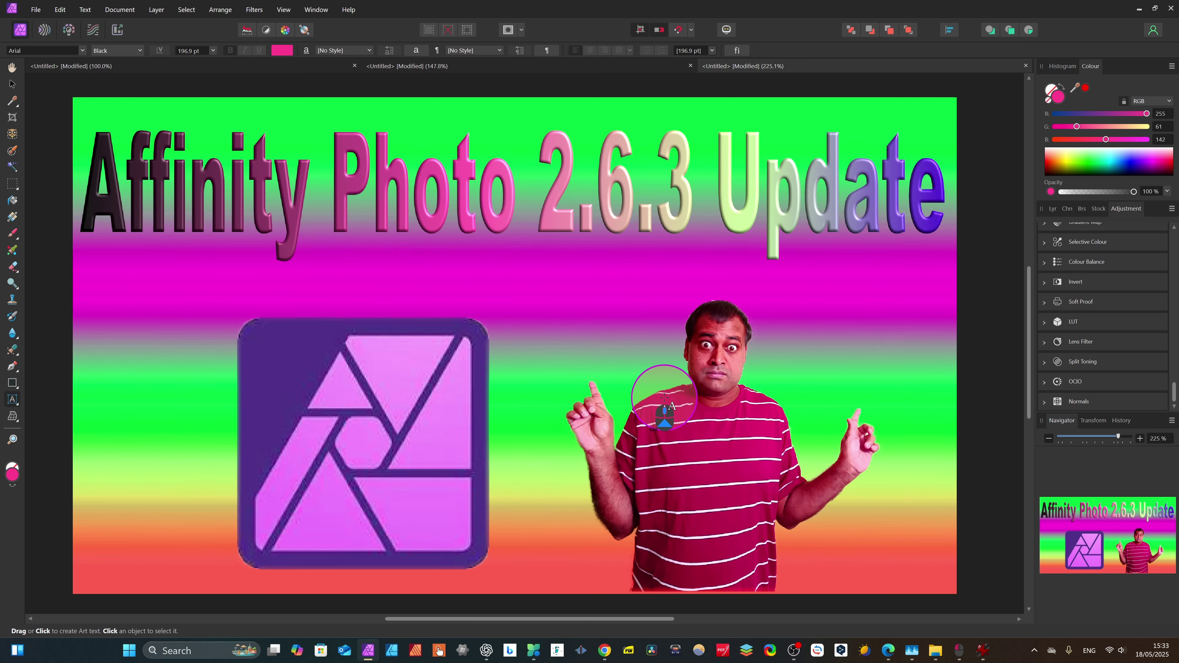
{"action": "scroll", "coordinate": [664, 397], "scroll_direction": "down", "scroll_amount": 1}
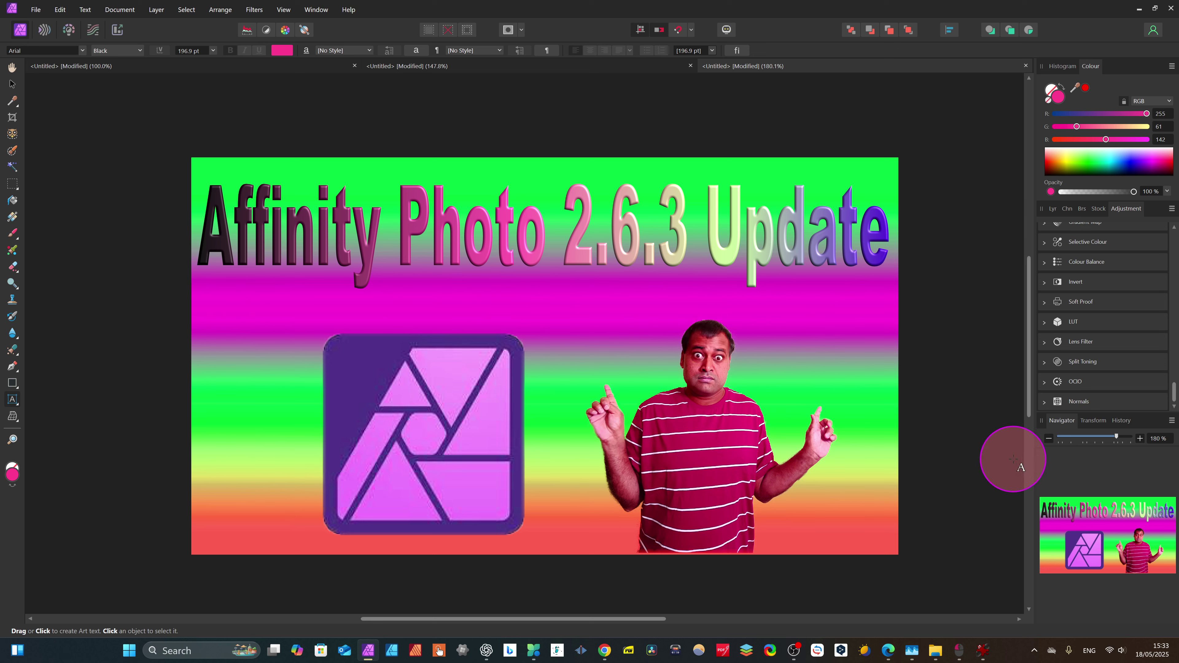
{"action": "scroll", "coordinate": [345, 175], "scroll_direction": "down", "scroll_amount": 1}
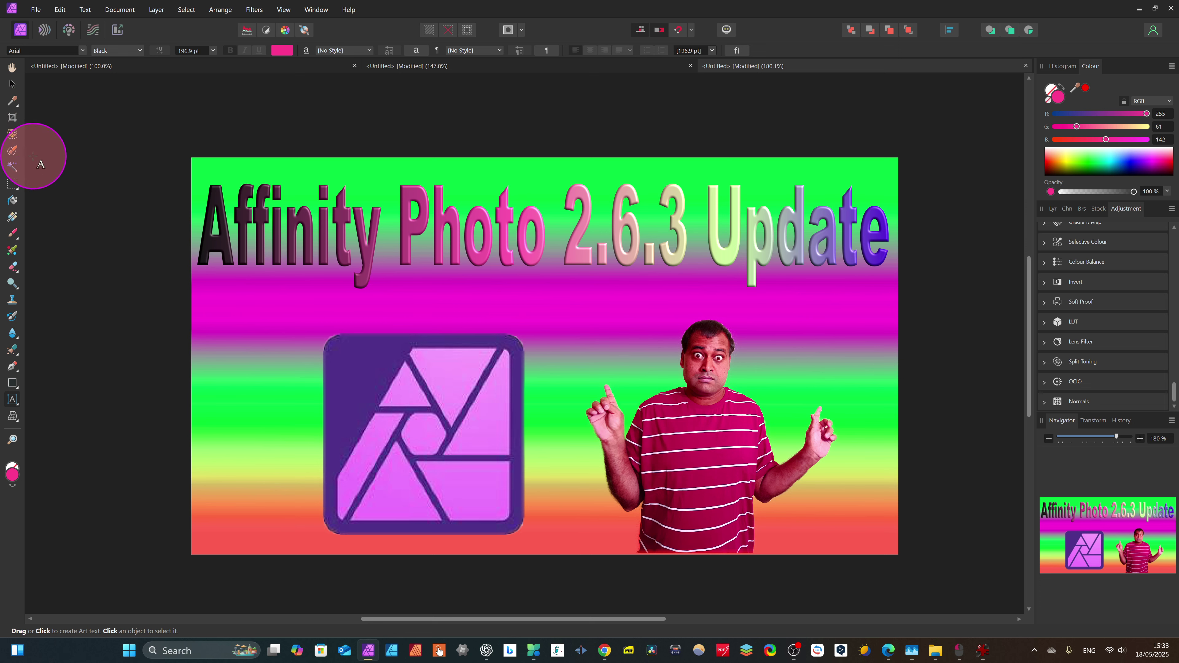